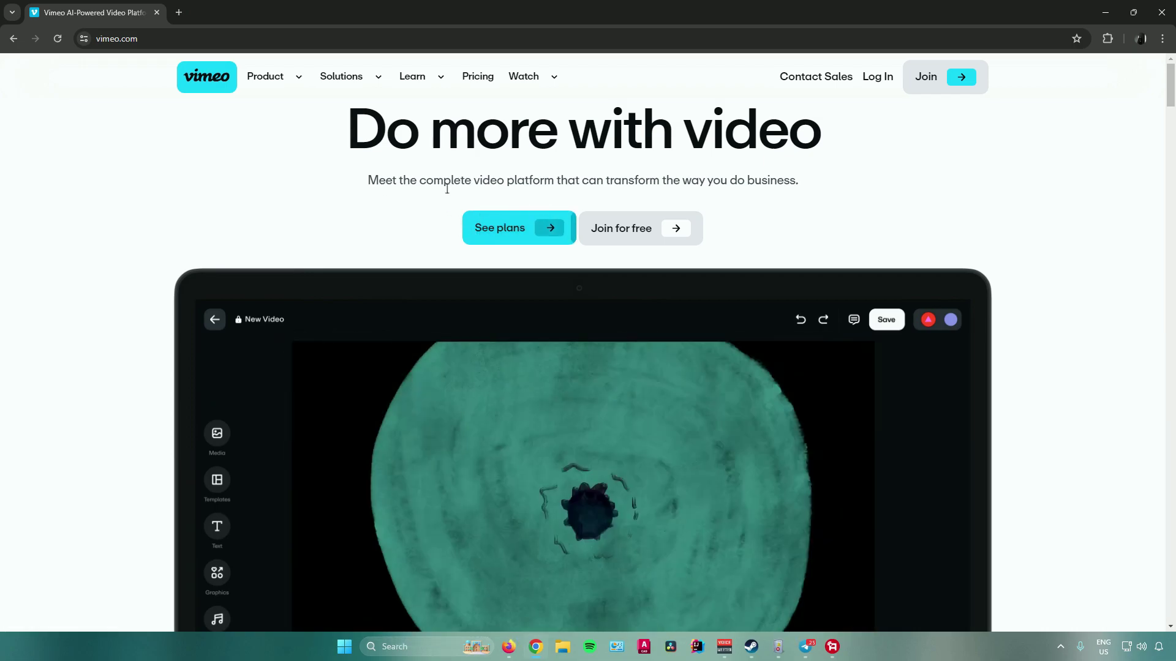
Open the pricing plans from the homepage and examine the Free, Starter, Standard and Advanced plans.
{"action": "left_click", "coordinate": [472, 224]}
{"action": "scroll", "coordinate": [359, 172], "scroll_direction": "down", "scroll_amount": 3}
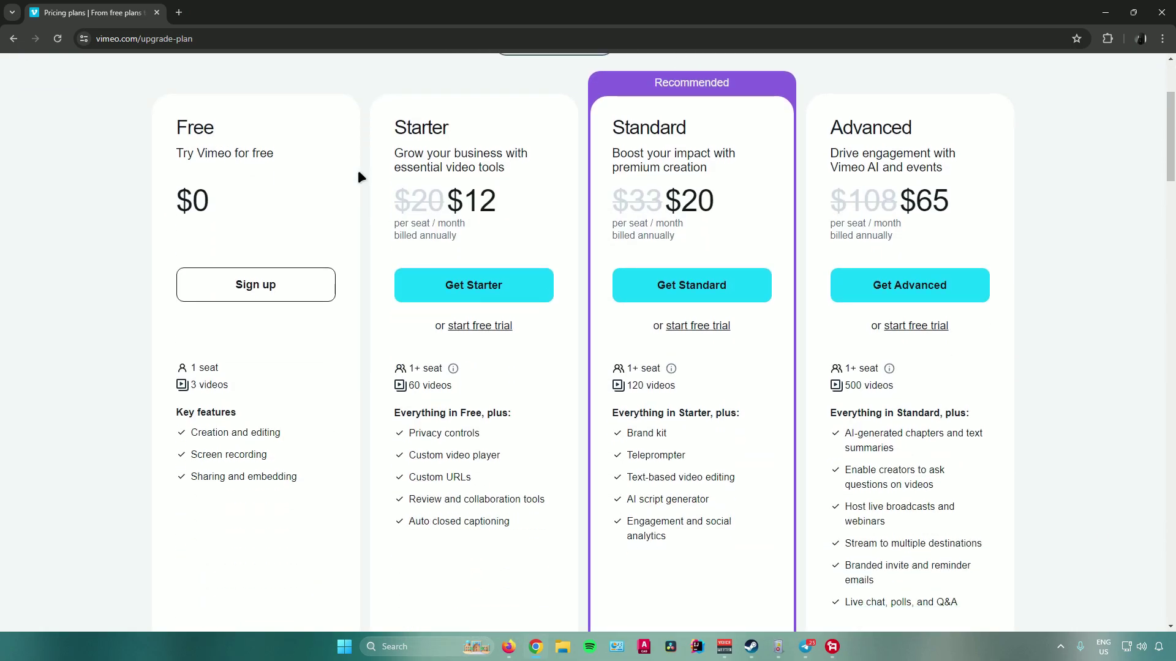
{"action": "scroll", "coordinate": [359, 177], "scroll_direction": "up", "scroll_amount": 3}
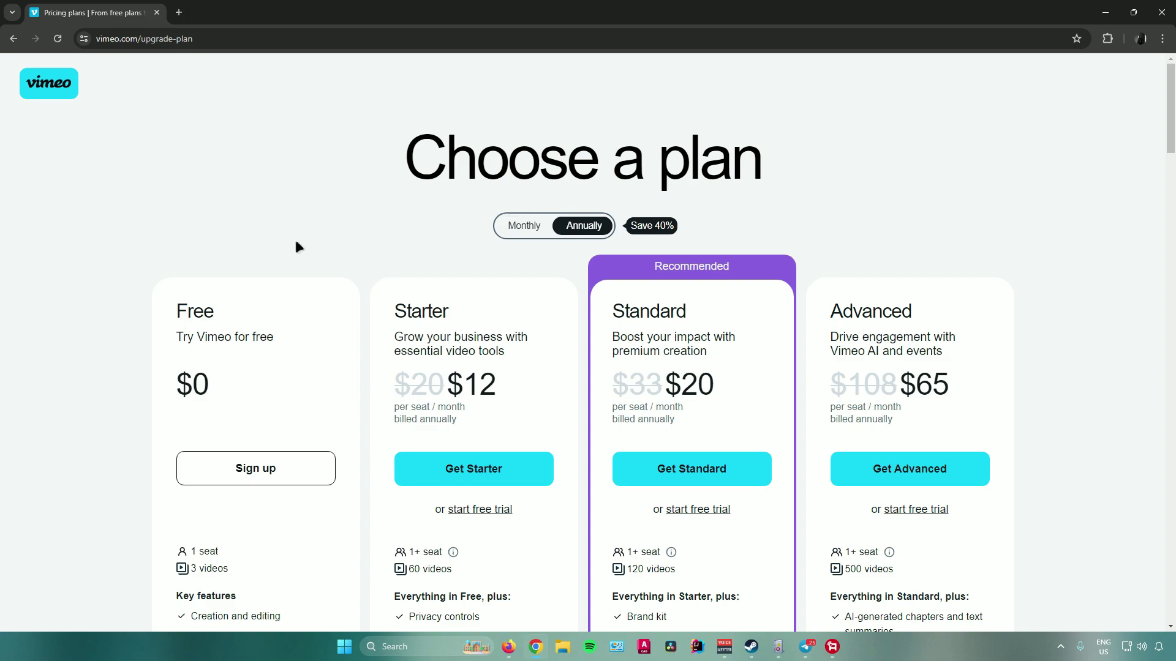
{"action": "scroll", "coordinate": [559, 199], "scroll_direction": "down", "scroll_amount": 2}
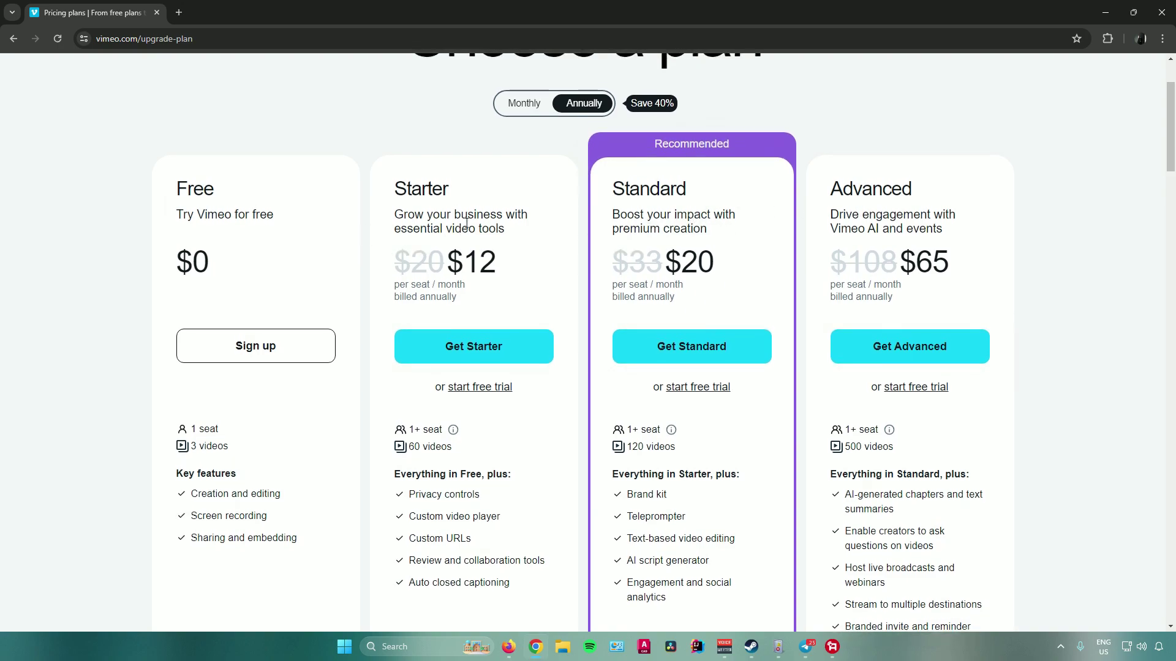
{"action": "scroll", "coordinate": [485, 229], "scroll_direction": "down", "scroll_amount": 3}
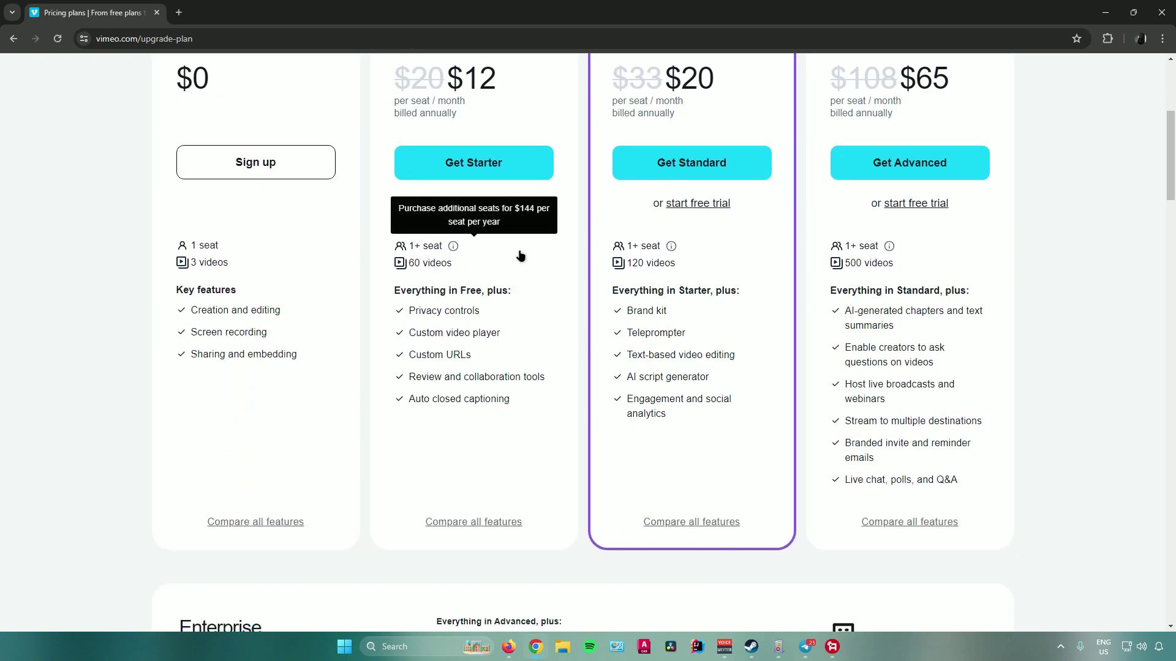
{"action": "scroll", "coordinate": [483, 219], "scroll_direction": "up", "scroll_amount": 4}
{"action": "scroll", "coordinate": [483, 221], "scroll_direction": "up", "scroll_amount": 1}
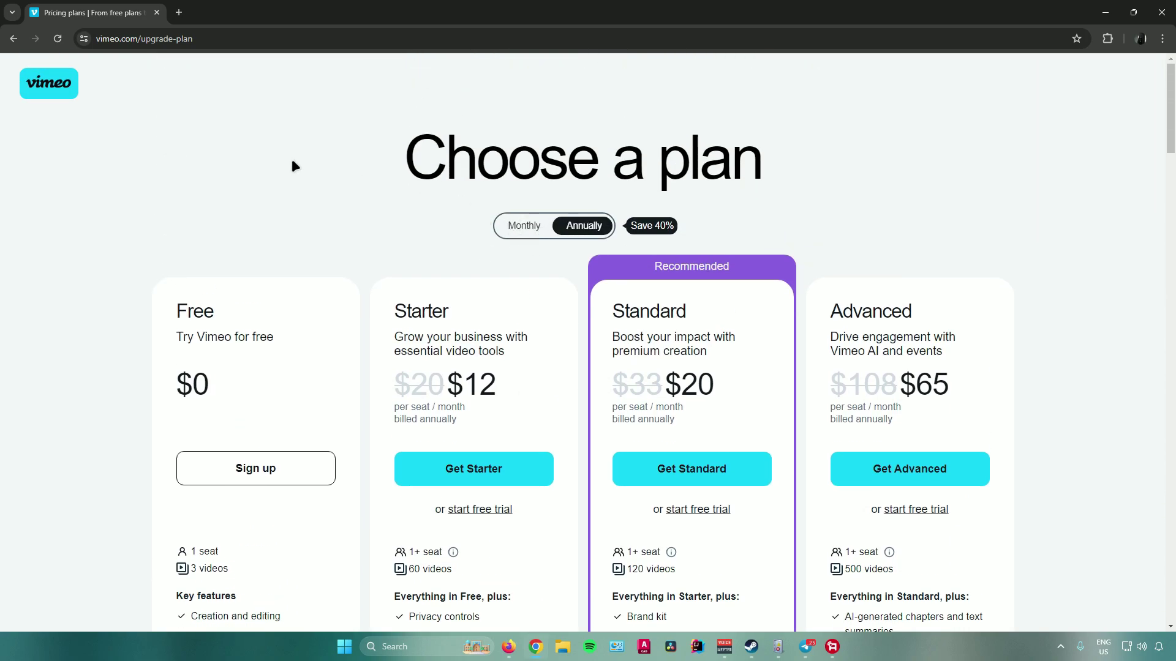
Return to the homepage and join Vimeo for free with a Google account.
{"action": "key", "text": "alt+Left"}
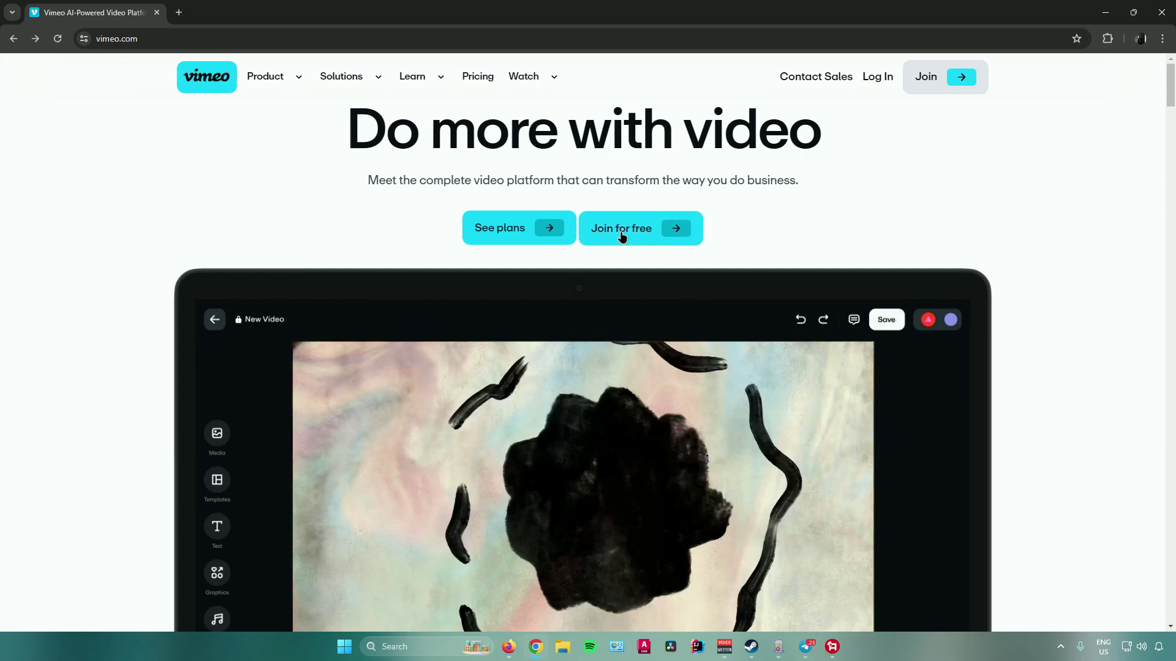
{"action": "left_click", "coordinate": [621, 235]}
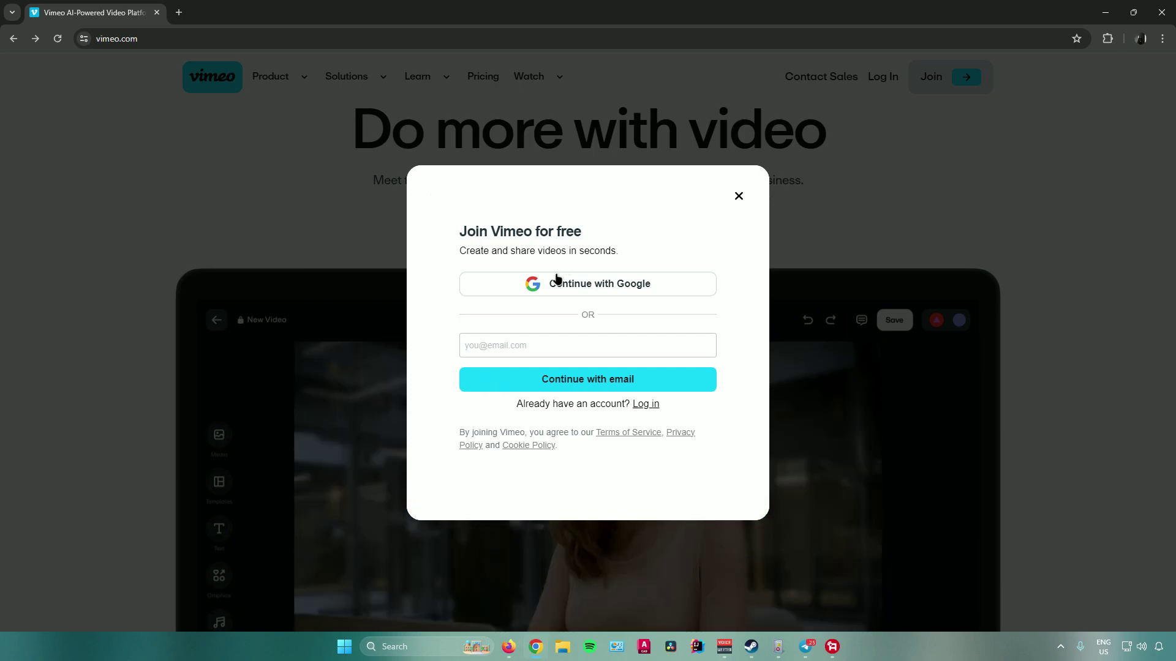
{"action": "left_click", "coordinate": [548, 291]}
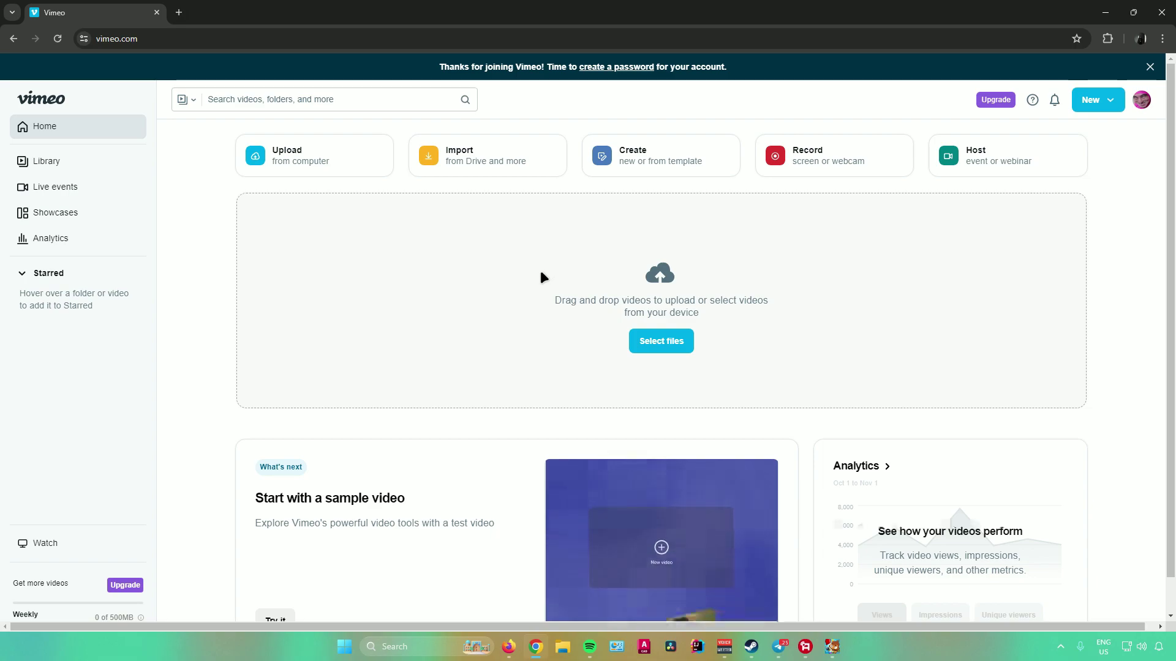
Open the sample video offered on the home page and play it briefly before pausing.
{"action": "scroll", "coordinate": [541, 273], "scroll_direction": "down", "scroll_amount": 4}
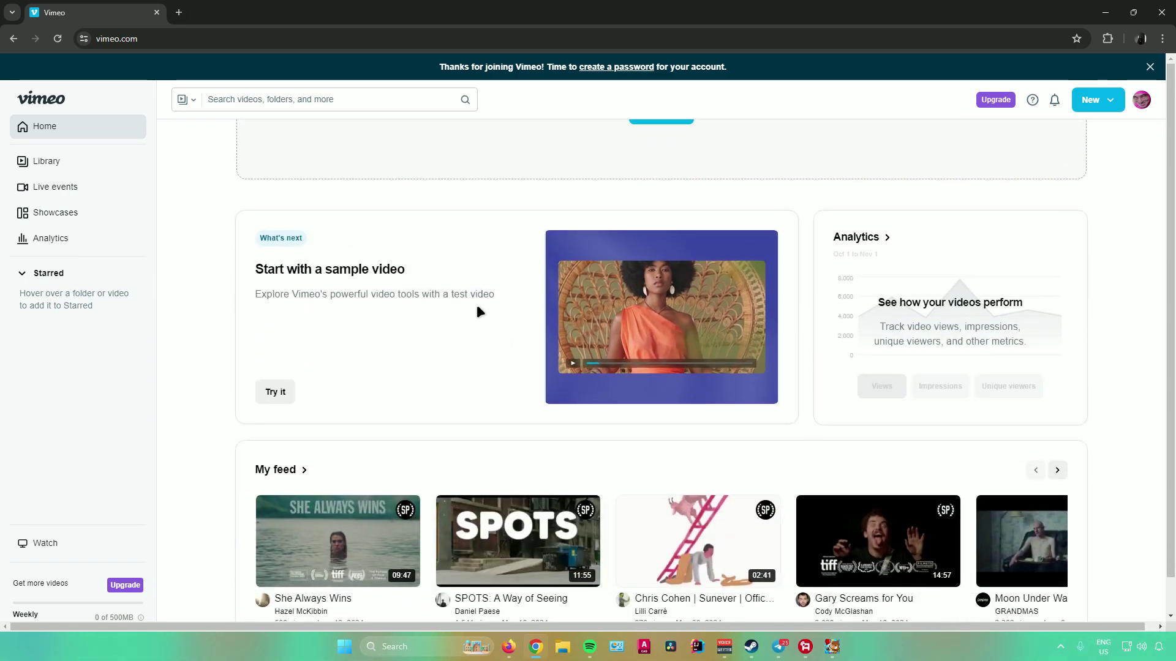
{"action": "scroll", "coordinate": [471, 308], "scroll_direction": "up", "scroll_amount": 2}
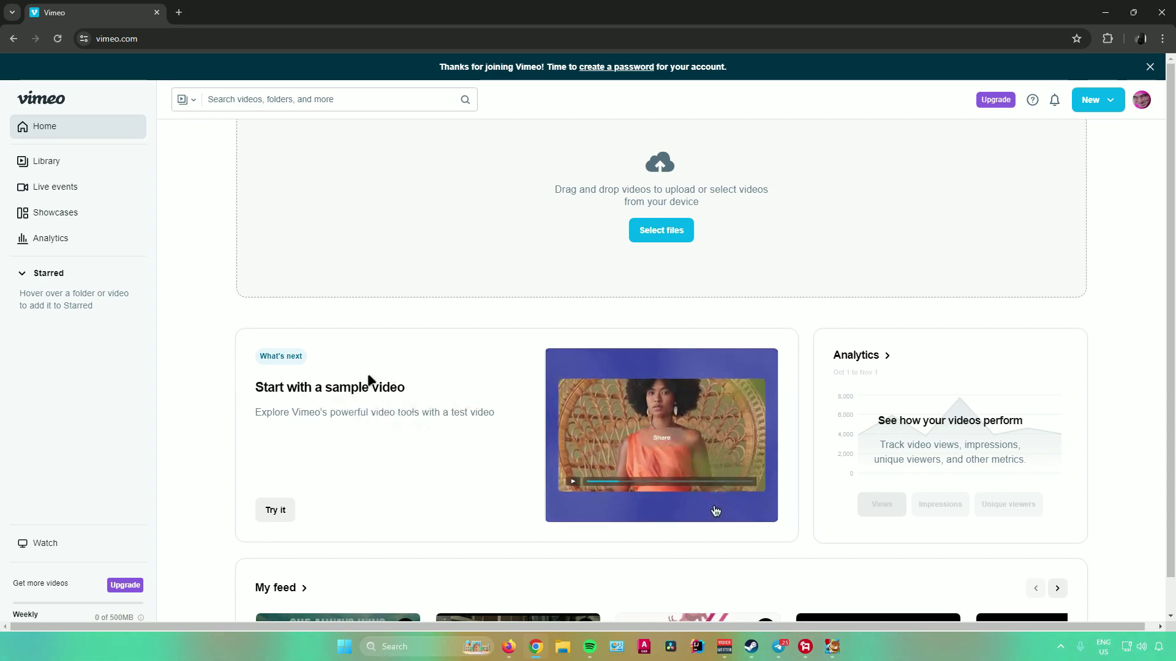
{"action": "scroll", "coordinate": [290, 447], "scroll_direction": "down", "scroll_amount": 1}
{"action": "left_click", "coordinate": [290, 447]}
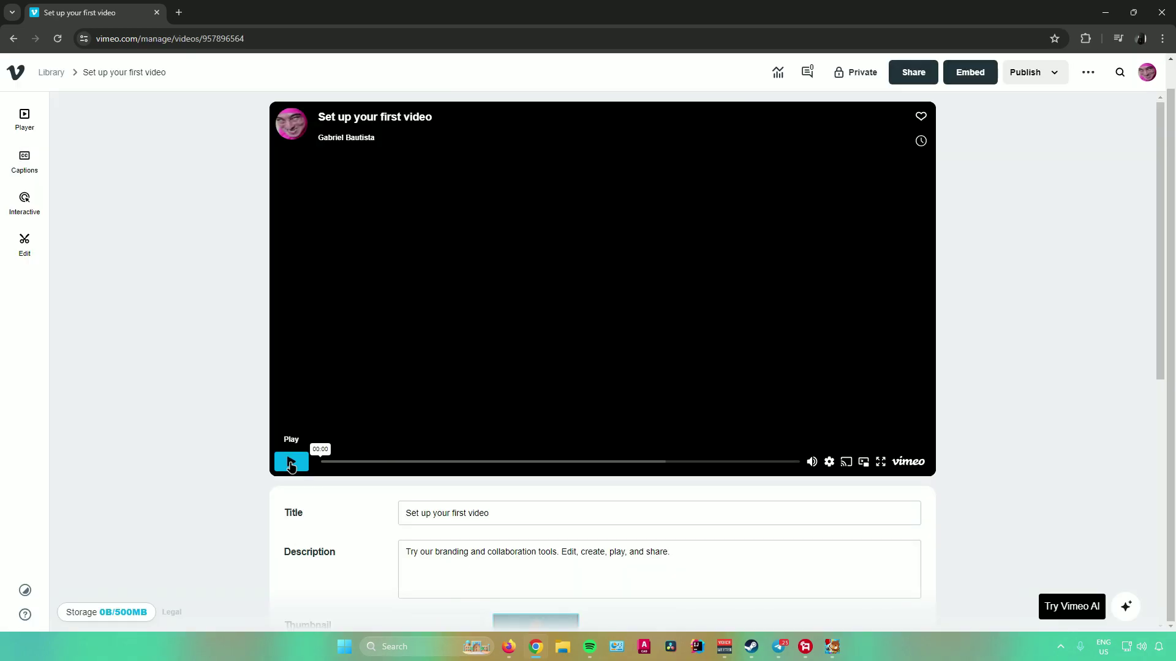
{"action": "left_click", "coordinate": [291, 463]}
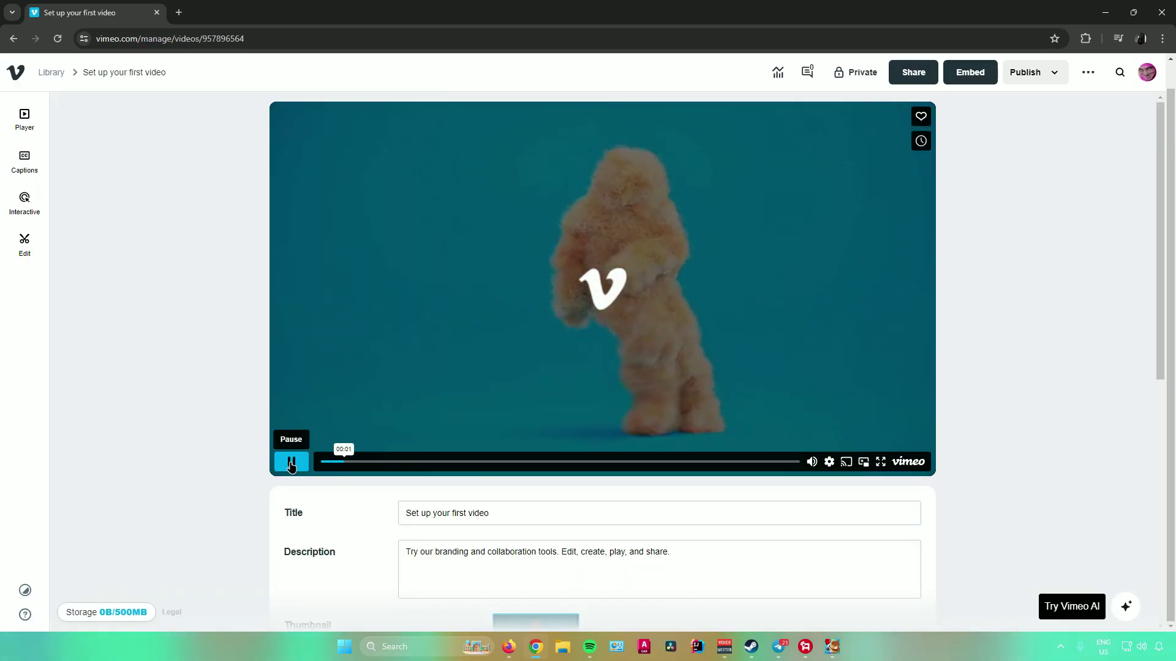
{"action": "left_click", "coordinate": [291, 463]}
Examine the sample video's detail settings, from title, description and content rating down to language, copyright and Recorded in 360.
{"action": "scroll", "coordinate": [245, 401], "scroll_direction": "down", "scroll_amount": 4}
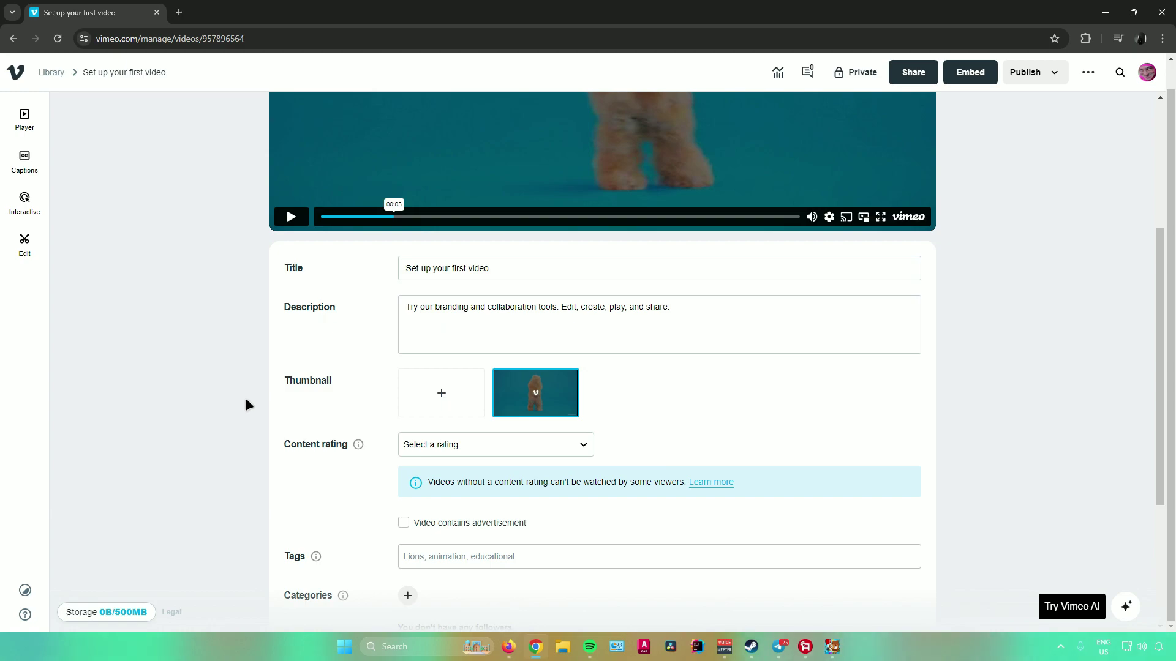
{"action": "left_click", "coordinate": [514, 270]}
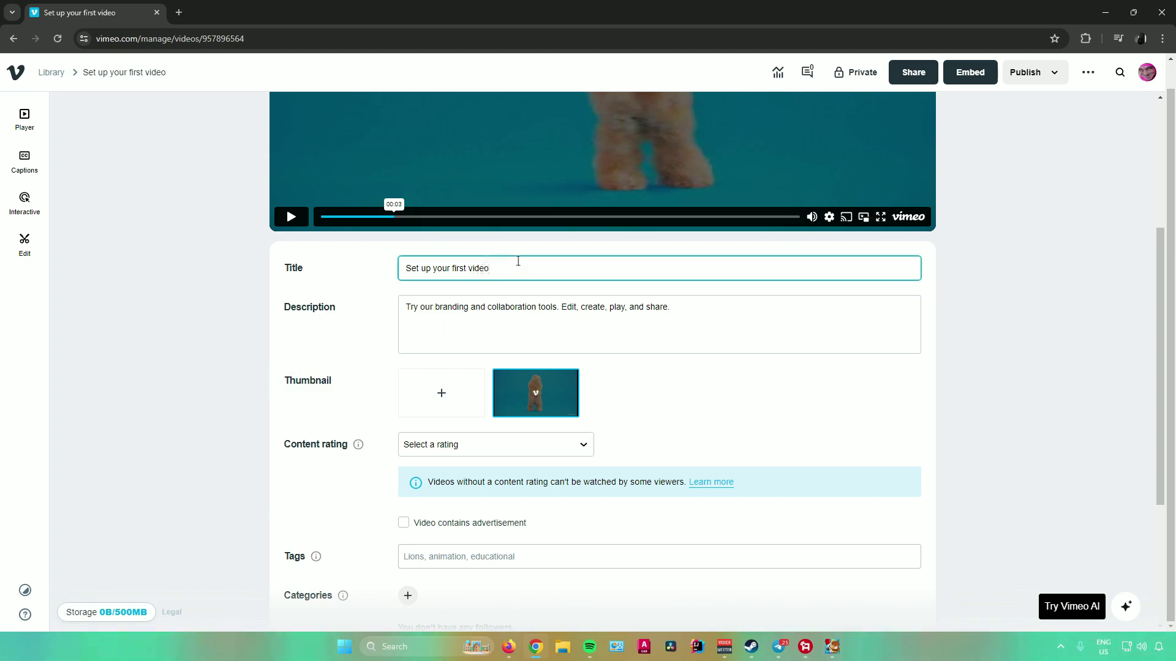
{"action": "left_click", "coordinate": [513, 328]}
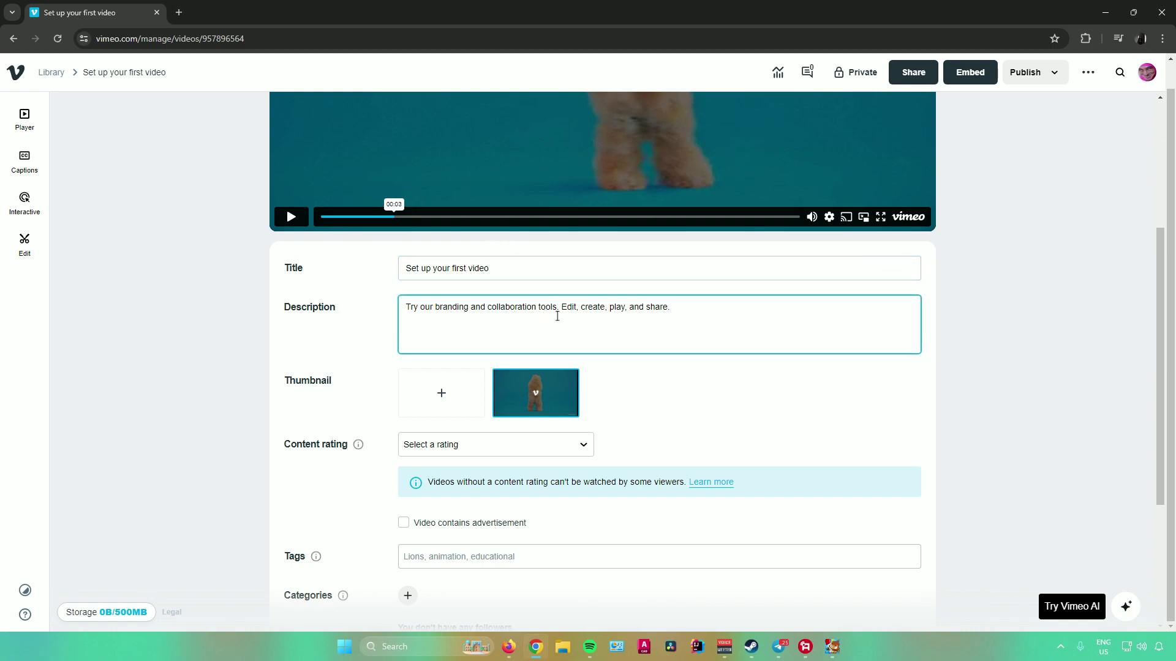
{"action": "scroll", "coordinate": [527, 323], "scroll_direction": "down", "scroll_amount": 1}
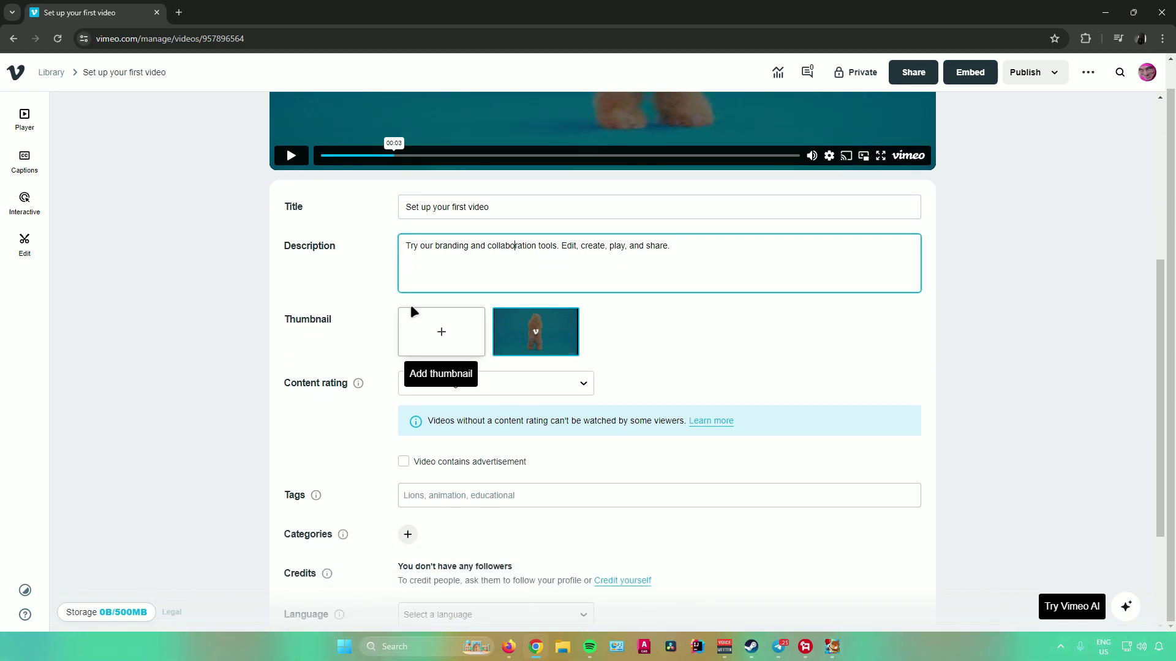
{"action": "scroll", "coordinate": [385, 340], "scroll_direction": "down", "scroll_amount": 1}
{"action": "left_click", "coordinate": [423, 324]}
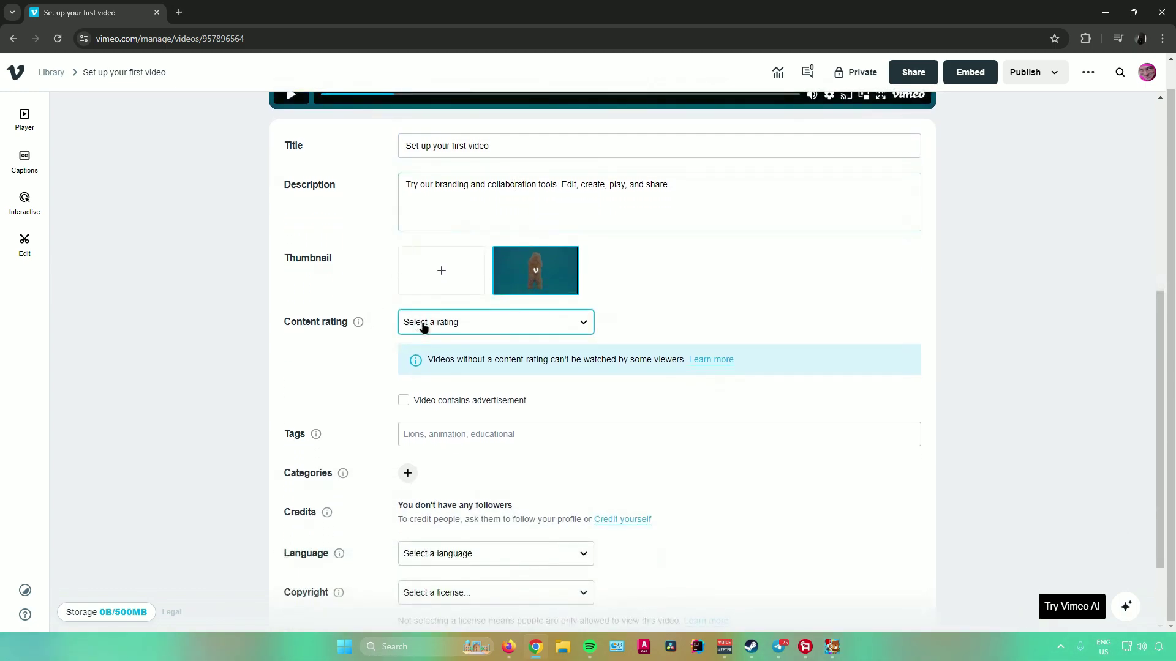
{"action": "left_click", "coordinate": [433, 325]}
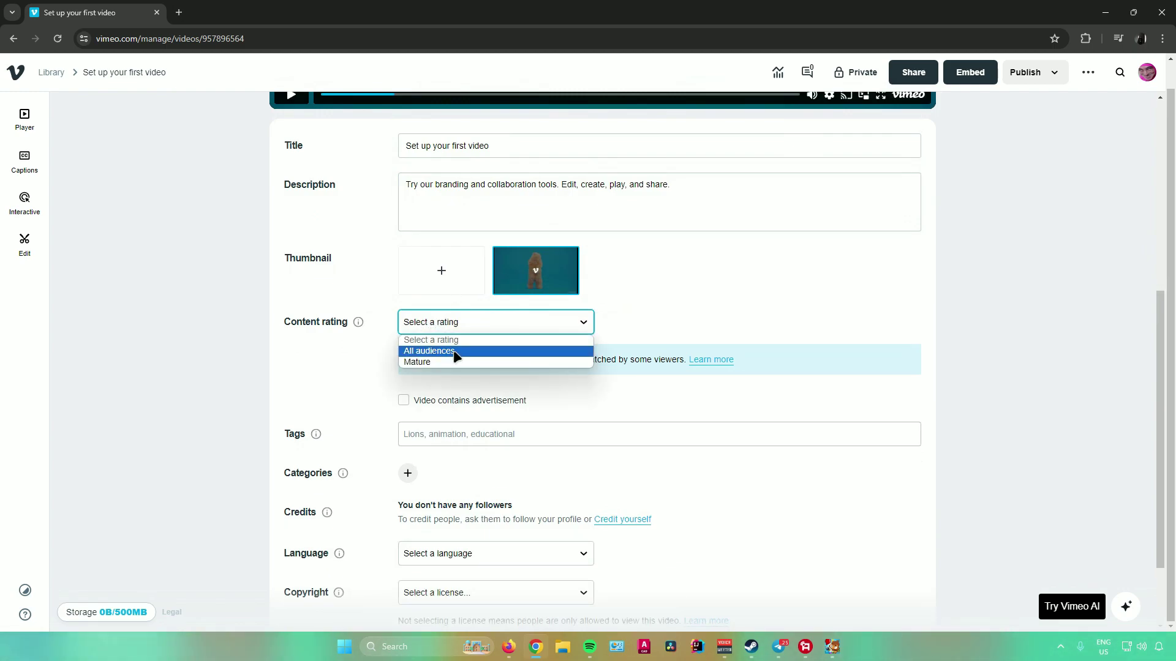
{"action": "left_click", "coordinate": [454, 324]}
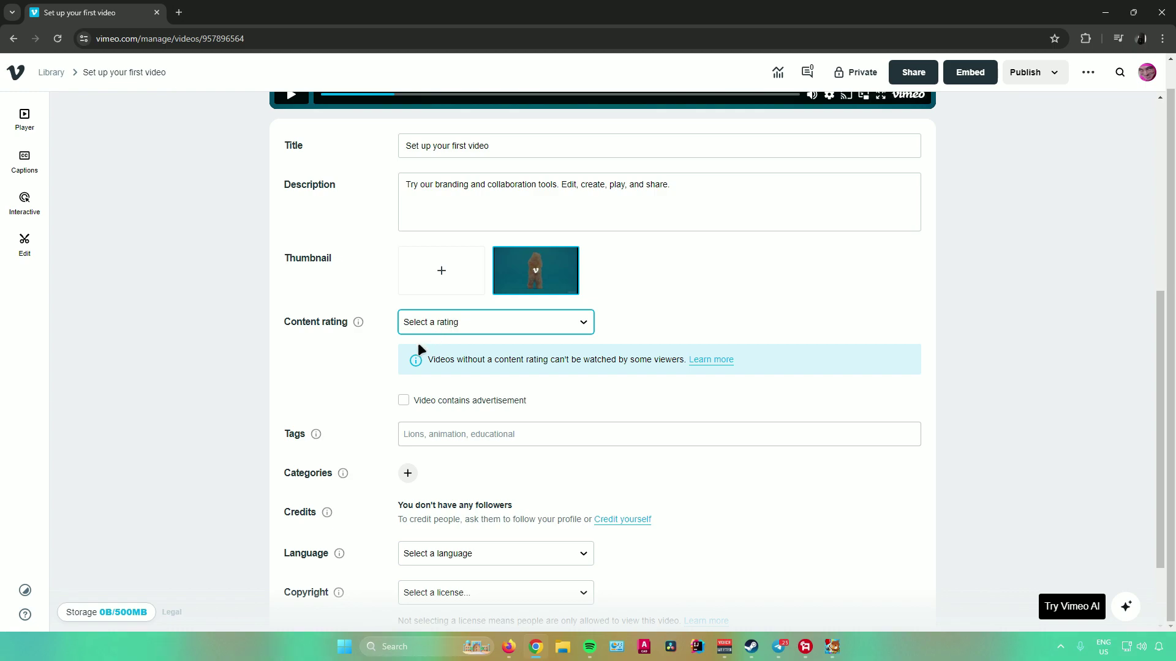
{"action": "scroll", "coordinate": [364, 343], "scroll_direction": "down", "scroll_amount": 1}
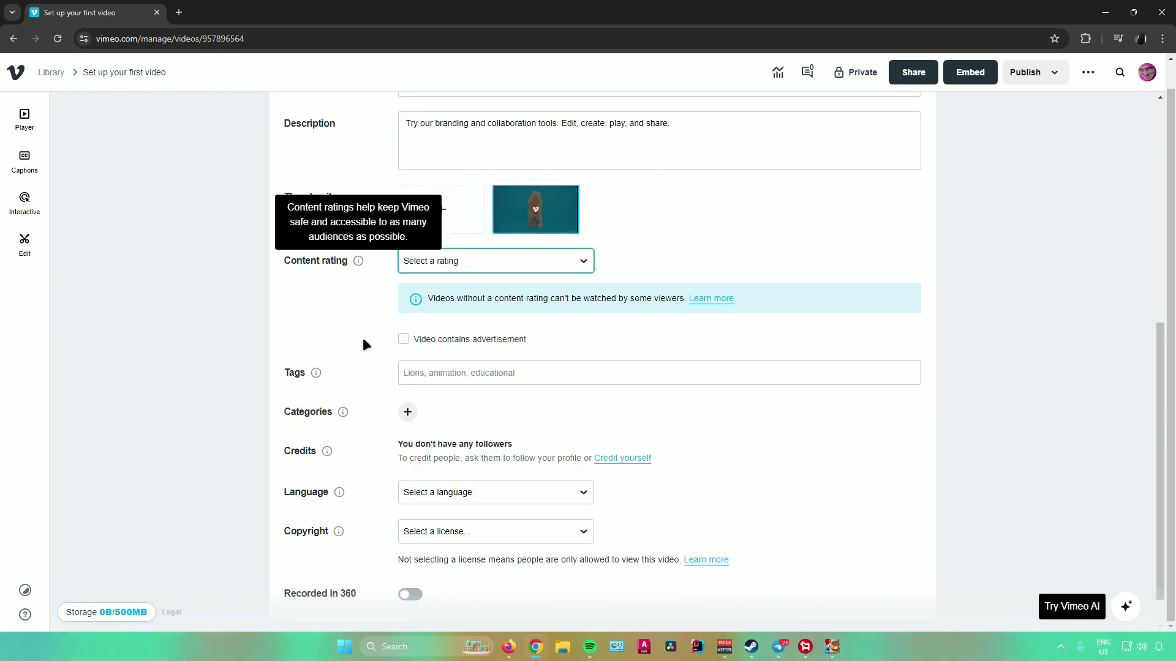
{"action": "scroll", "coordinate": [363, 341], "scroll_direction": "down", "scroll_amount": 1}
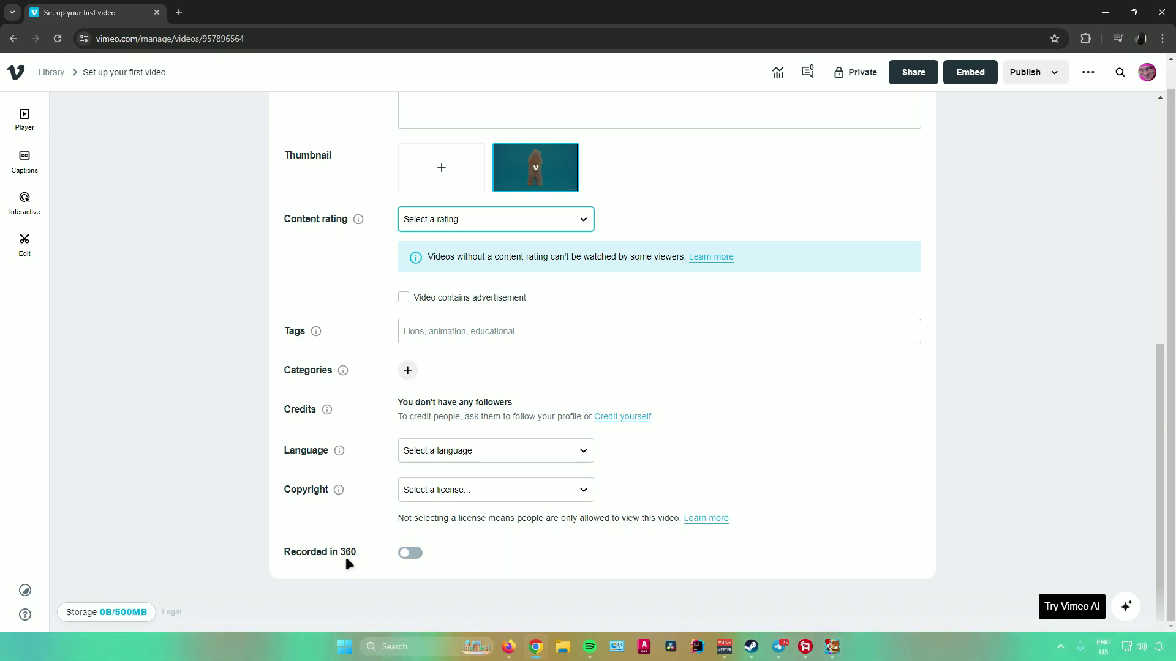
{"action": "scroll", "coordinate": [376, 395], "scroll_direction": "up", "scroll_amount": 7}
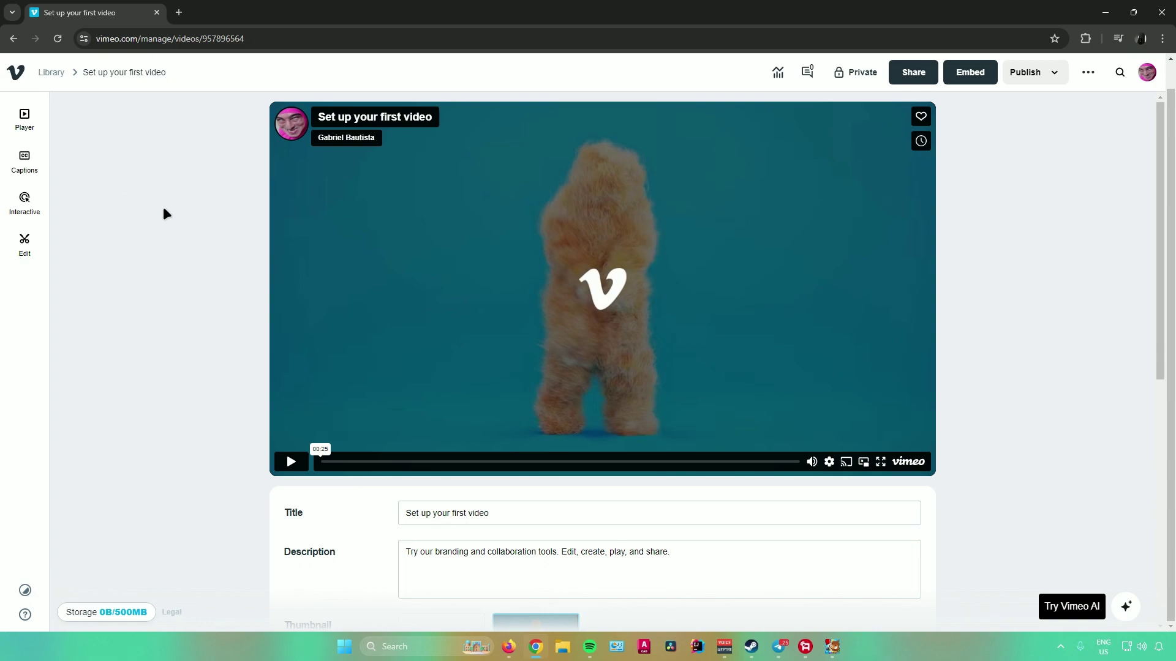
Open the sample video in the editor and split the clip at 0:02.77.
{"action": "left_click", "coordinate": [28, 240]}
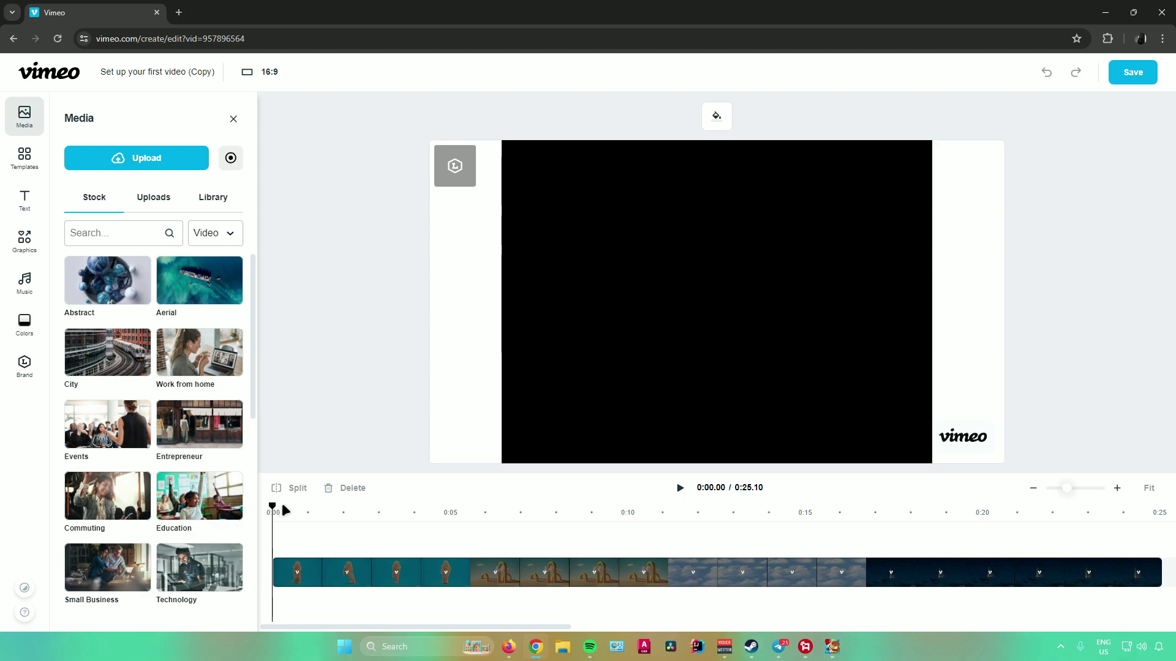
{"action": "left_click_drag", "start_coordinate": [269, 508], "coordinate": [371, 504]}
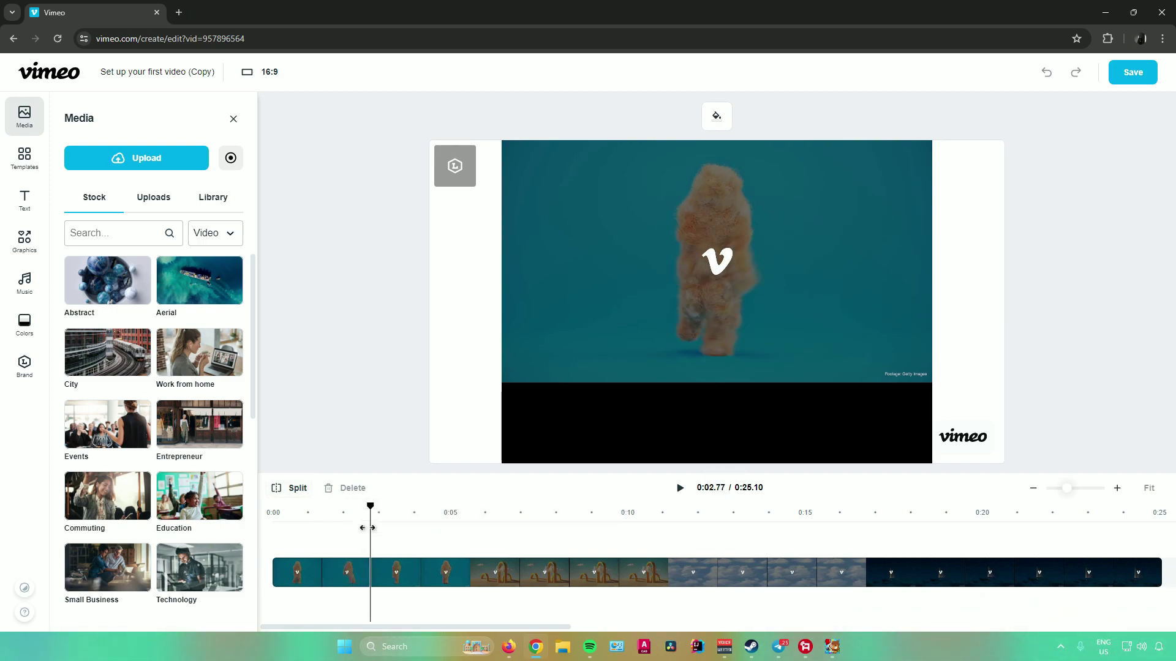
{"action": "mouse_move", "coordinate": [371, 506]}
{"action": "left_mouse_down"}
{"action": "mouse_move", "coordinate": [278, 506]}
{"action": "mouse_move", "coordinate": [371, 512]}
{"action": "left_mouse_up"}
{"action": "left_click", "coordinate": [294, 493]}
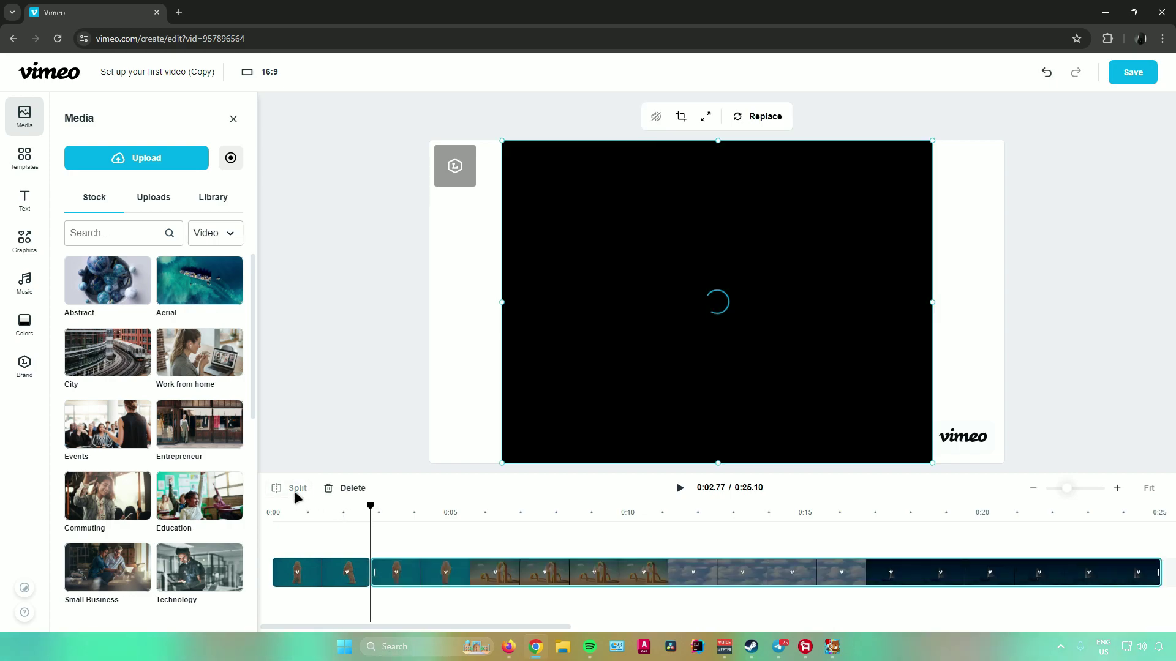
Delete the first segment of the split clip and move the remaining segment to the start of the timeline.
{"action": "left_click_drag", "start_coordinate": [371, 509], "coordinate": [323, 507]}
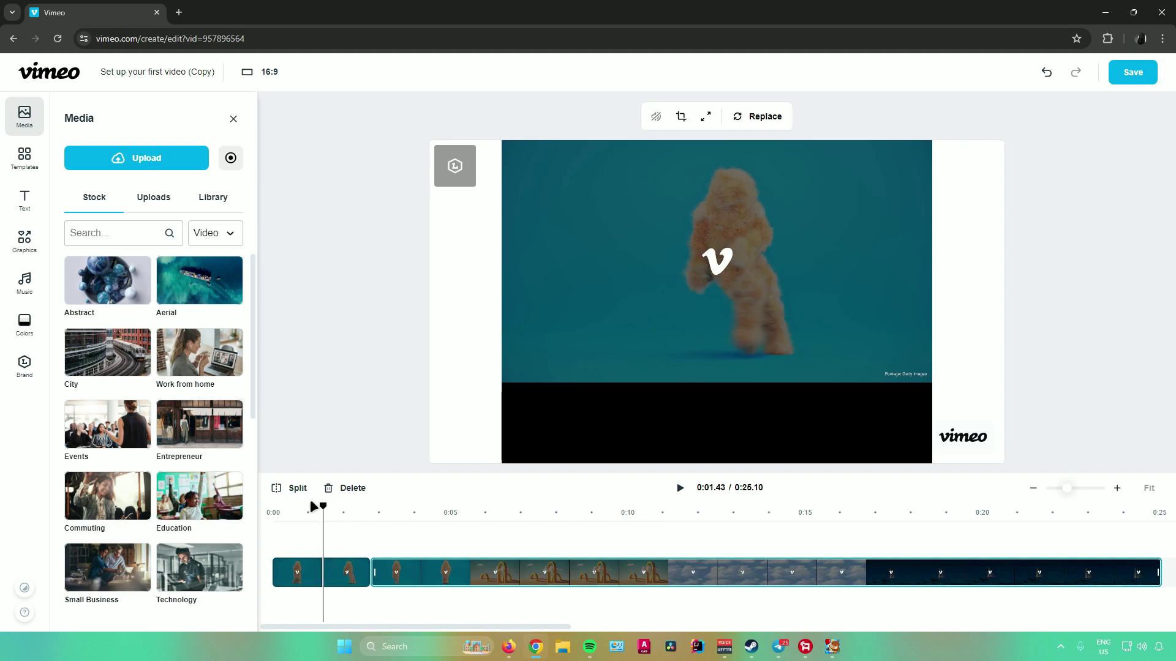
{"action": "left_click", "coordinate": [328, 566]}
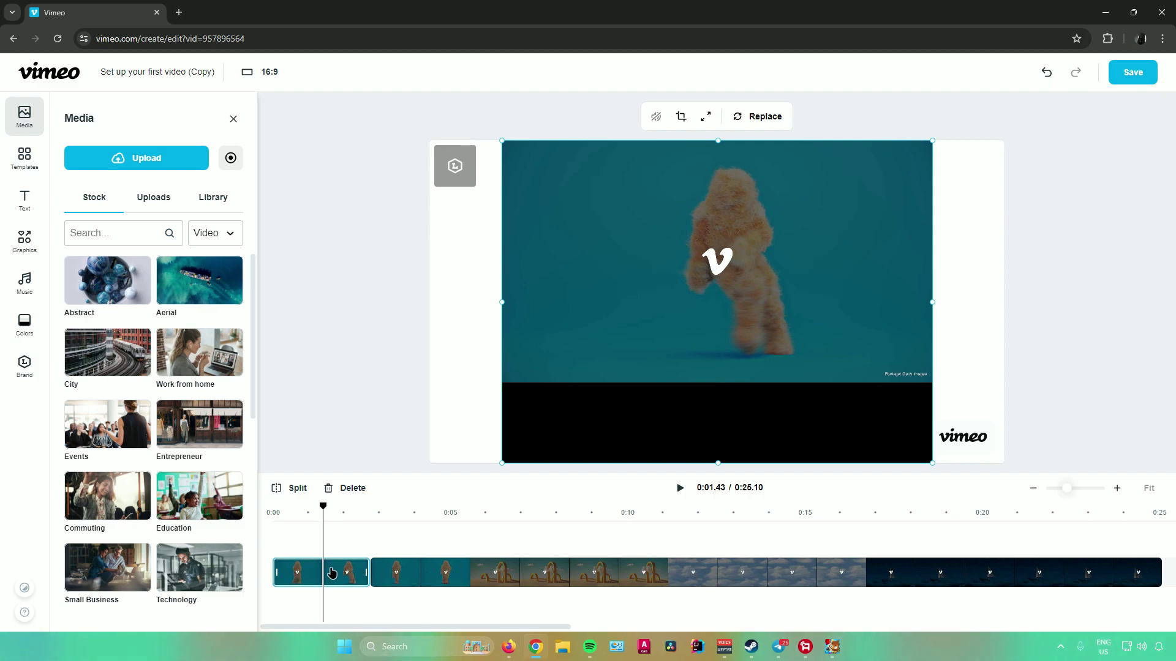
{"action": "left_click", "coordinate": [338, 490]}
{"action": "left_click", "coordinate": [391, 574]}
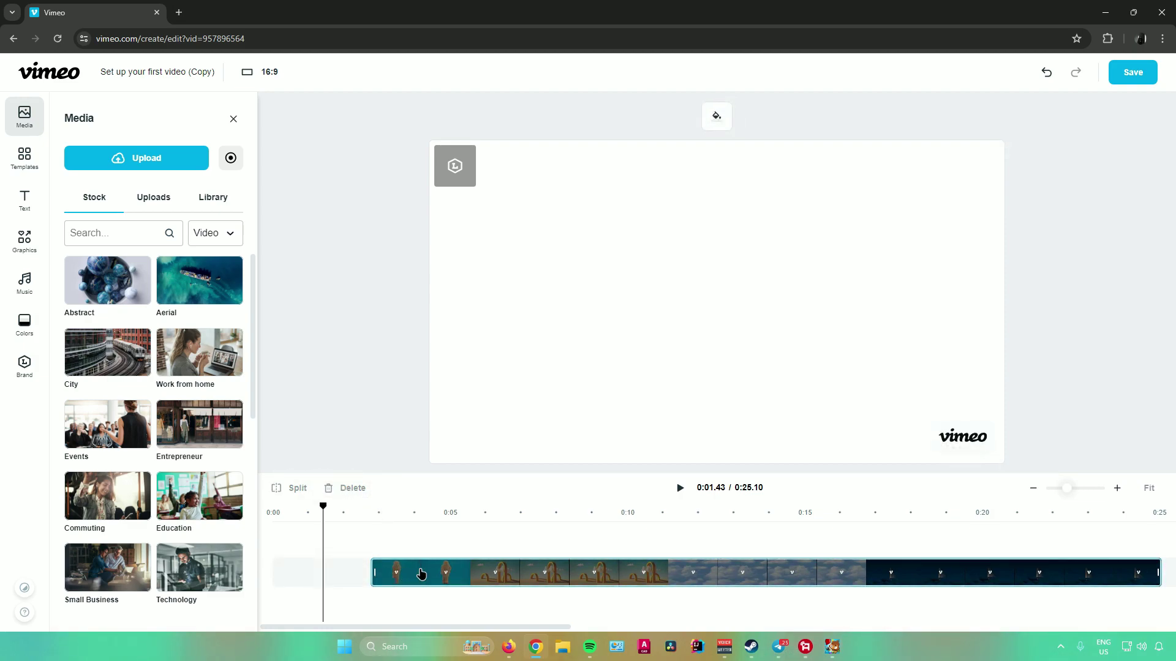
{"action": "mouse_move", "coordinate": [444, 574]}
{"action": "left_mouse_down"}
{"action": "mouse_move", "coordinate": [459, 574]}
{"action": "mouse_move", "coordinate": [422, 574]}
{"action": "left_mouse_up"}
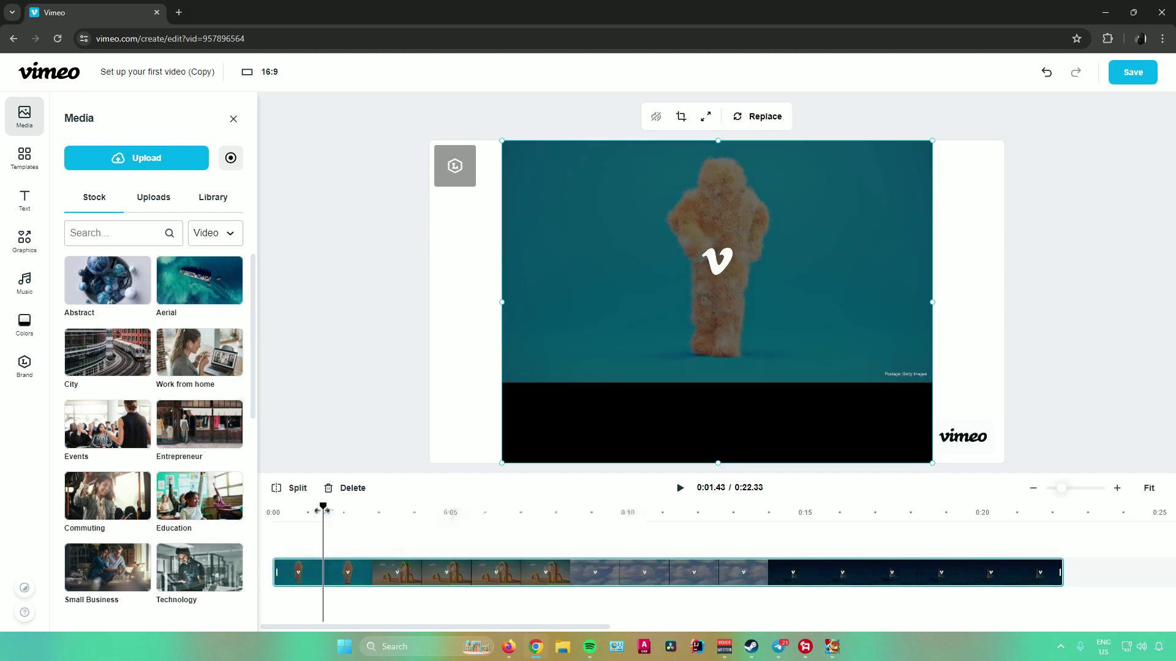
Move the playhead back to 0:00.00 on the timeline.
{"action": "left_click_drag", "start_coordinate": [323, 505], "coordinate": [288, 515]}
{"action": "left_click_drag", "start_coordinate": [368, 528], "coordinate": [276, 517]}
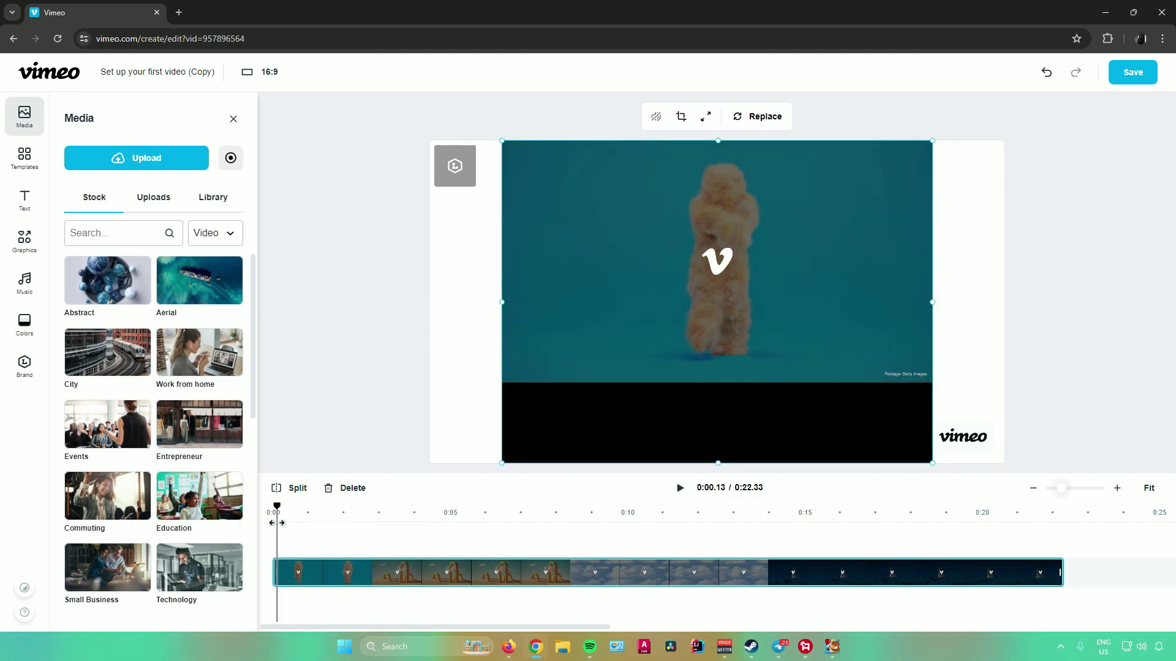
{"action": "left_click", "coordinate": [273, 512]}
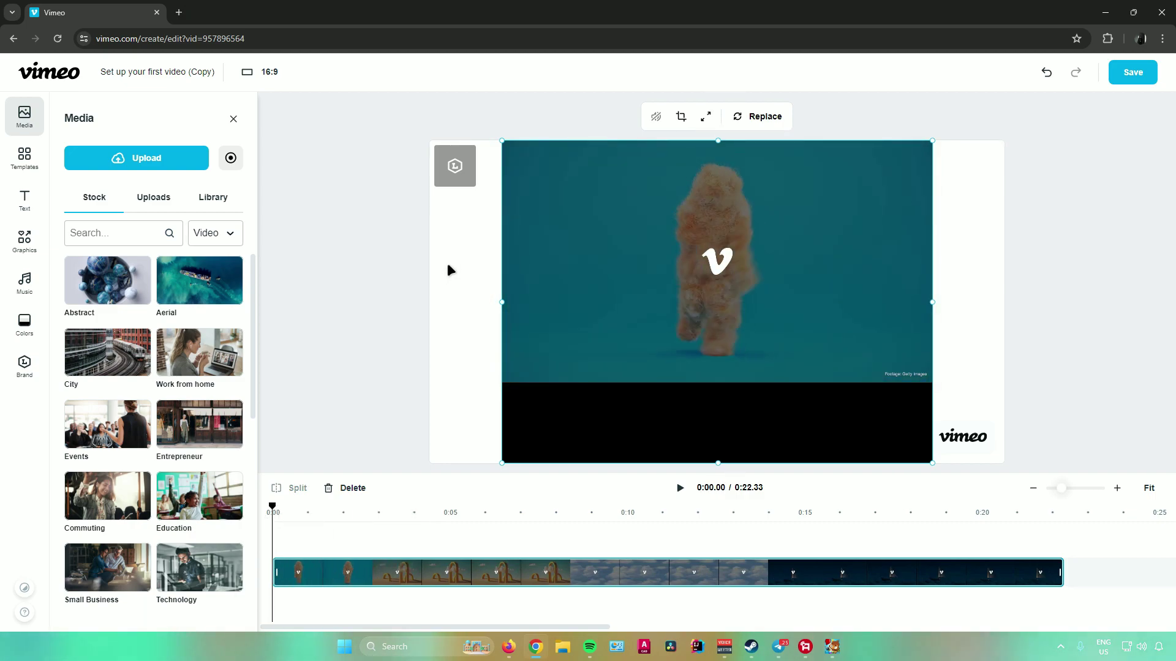
Crop the clip to a narrow full-height portrait area around the furry figure and apply the crop.
{"action": "left_click", "coordinate": [680, 118]}
{"action": "left_click_drag", "start_coordinate": [503, 141], "coordinate": [645, 153]}
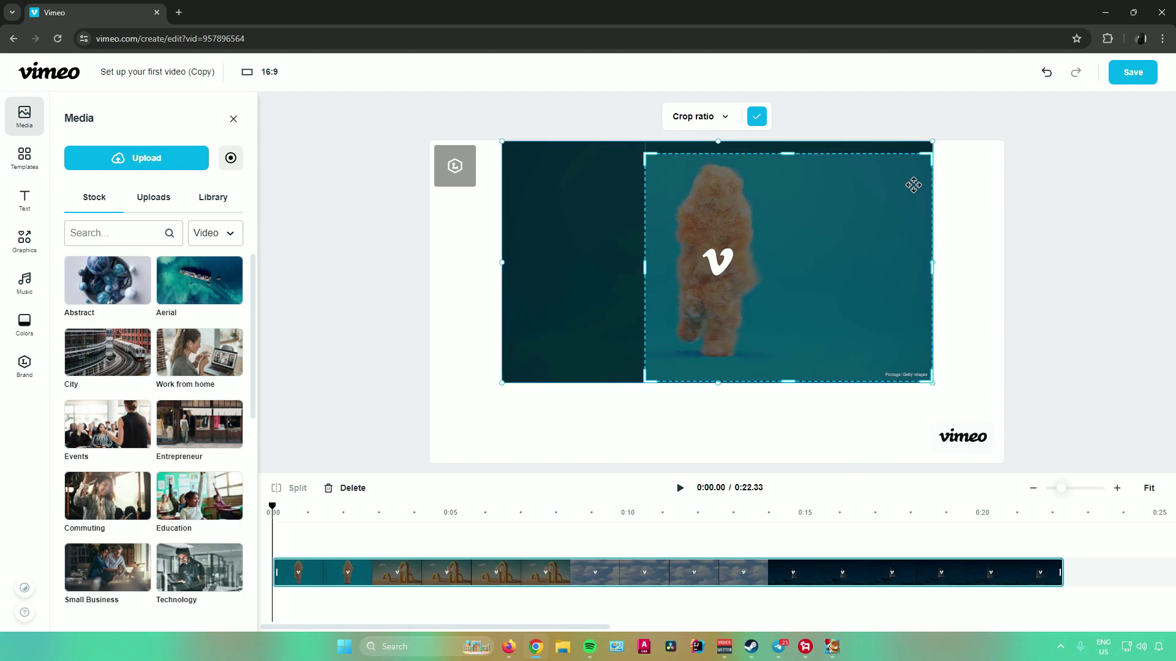
{"action": "left_click_drag", "start_coordinate": [913, 186], "coordinate": [744, 185]}
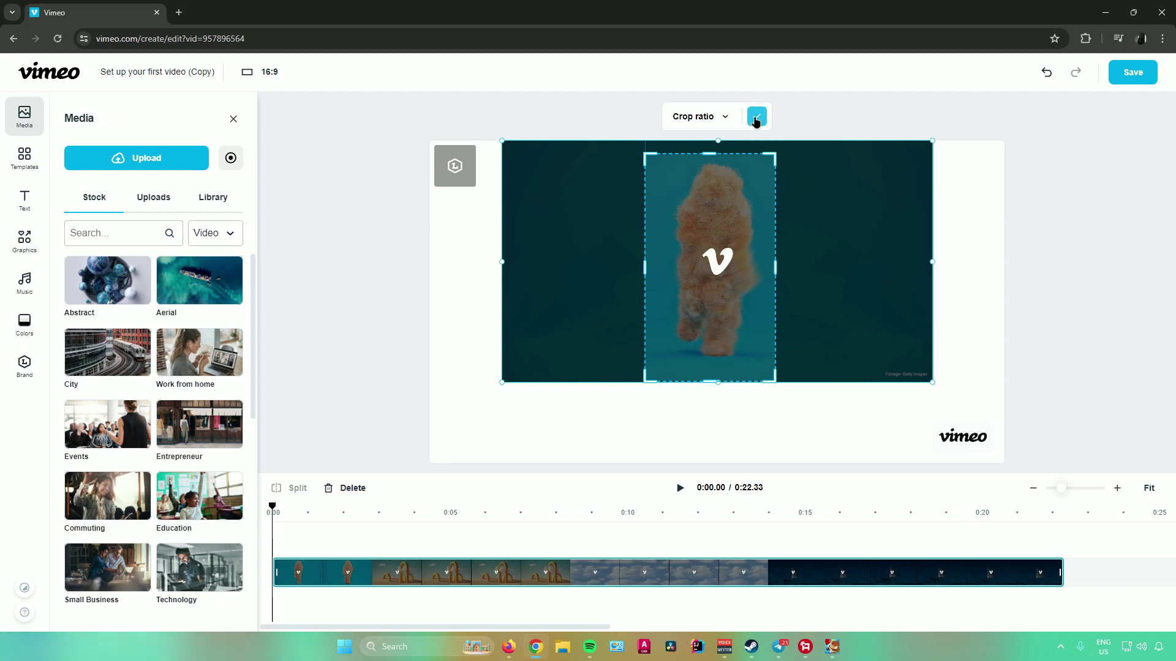
{"action": "left_click", "coordinate": [726, 120]}
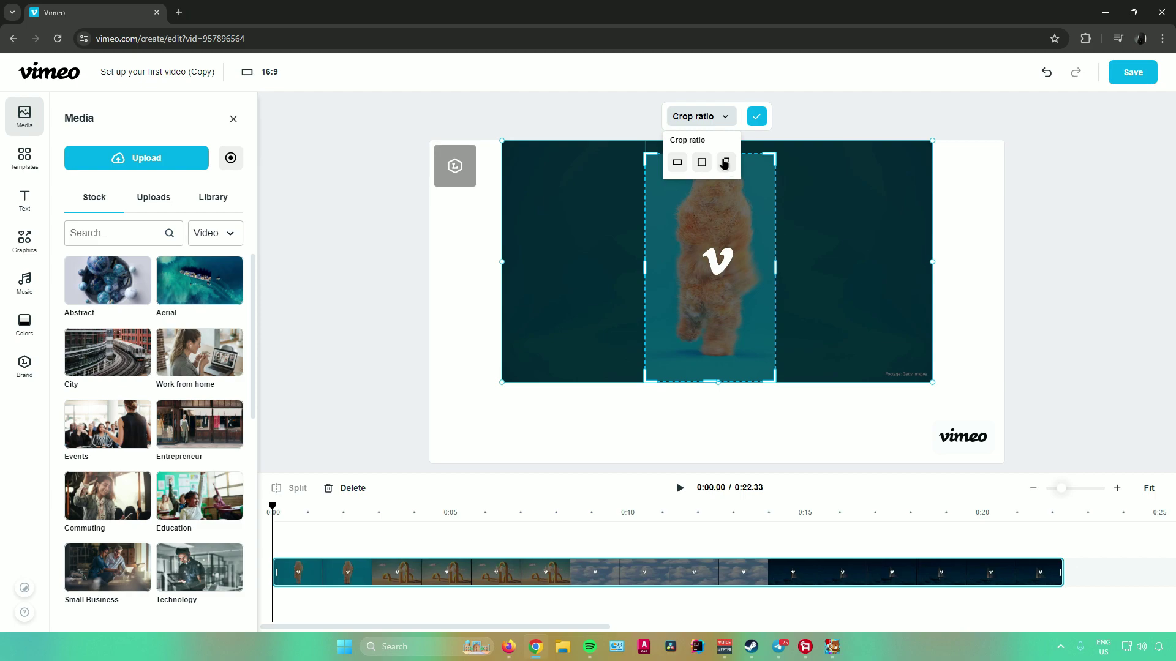
{"action": "left_click", "coordinate": [714, 117]}
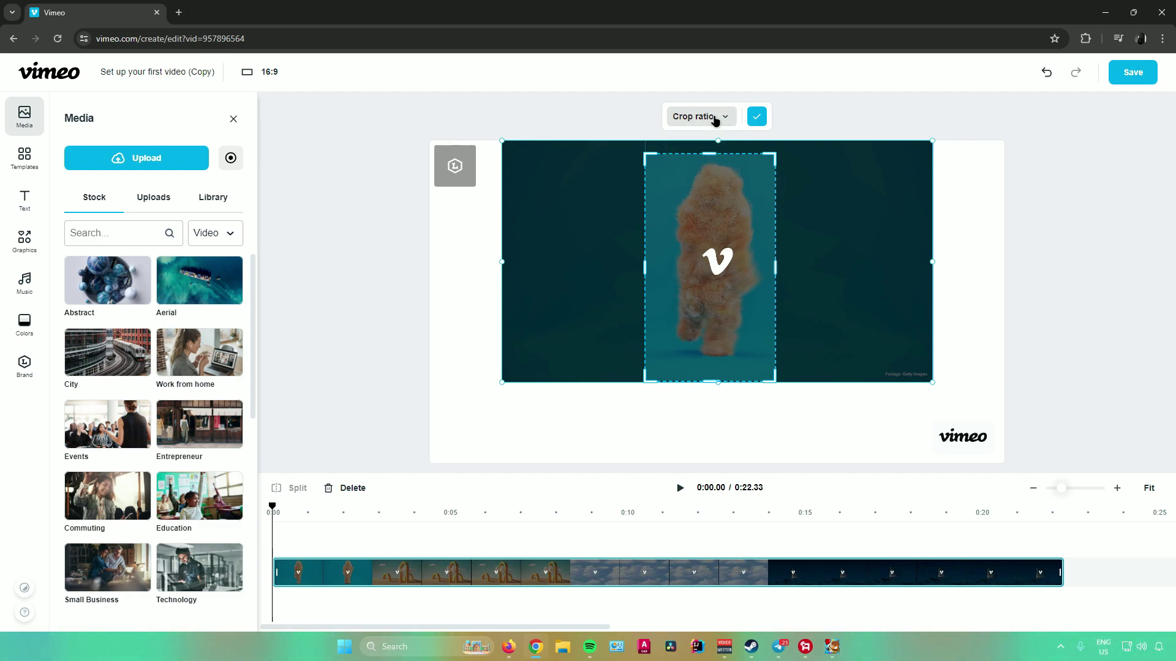
{"action": "left_click_drag", "start_coordinate": [710, 154], "coordinate": [712, 140]}
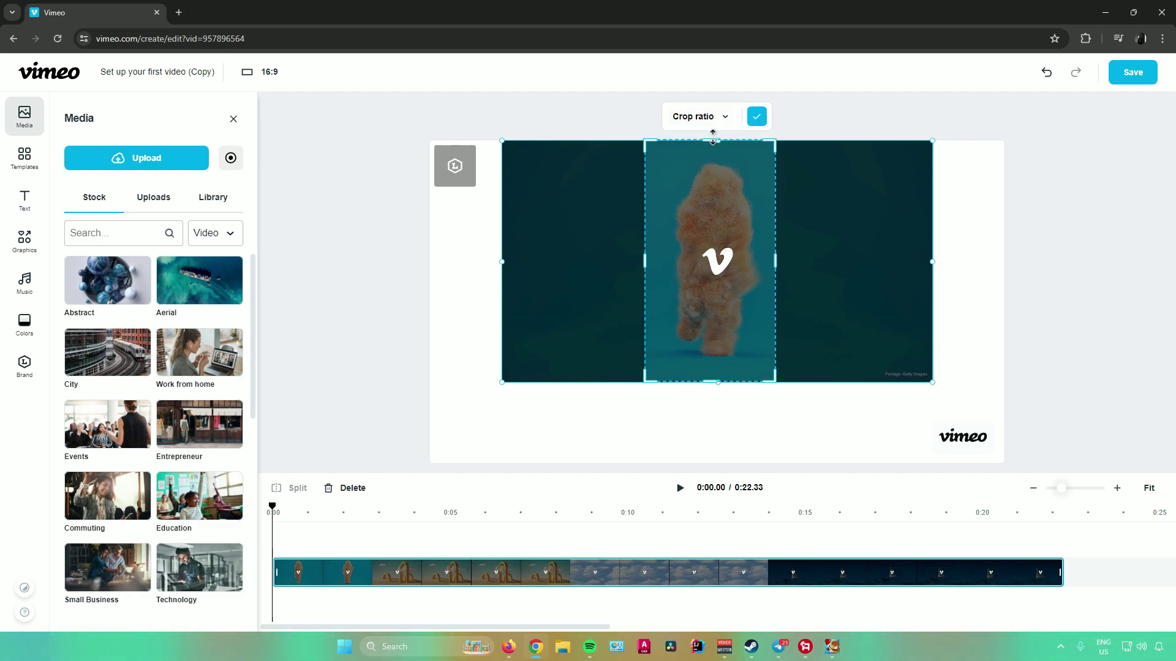
{"action": "left_click", "coordinate": [757, 116]}
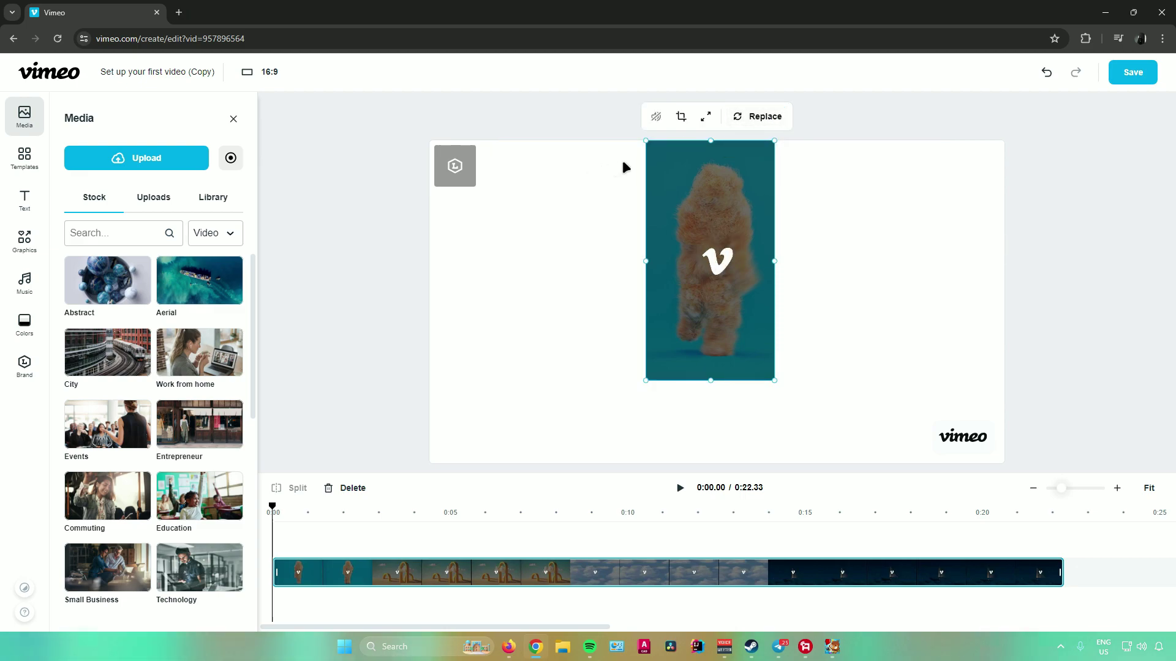
Try the canvas-filling fit type on the cropped clip and set it to Fit to canvas.
{"action": "left_click", "coordinate": [707, 117]}
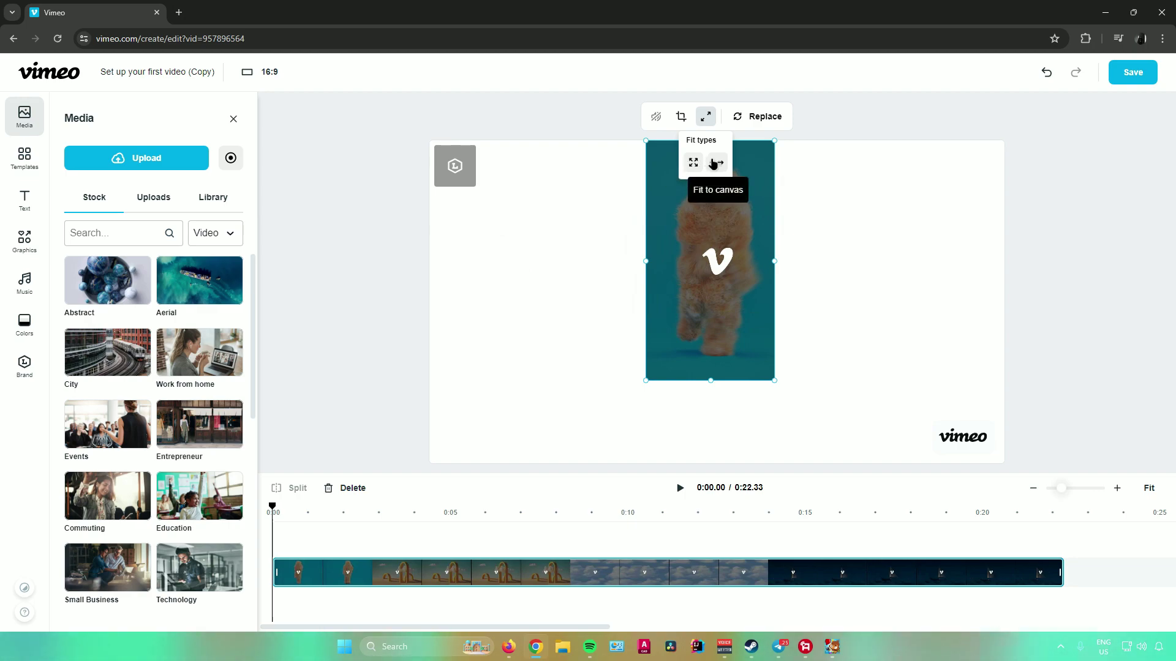
{"action": "left_click", "coordinate": [694, 163]}
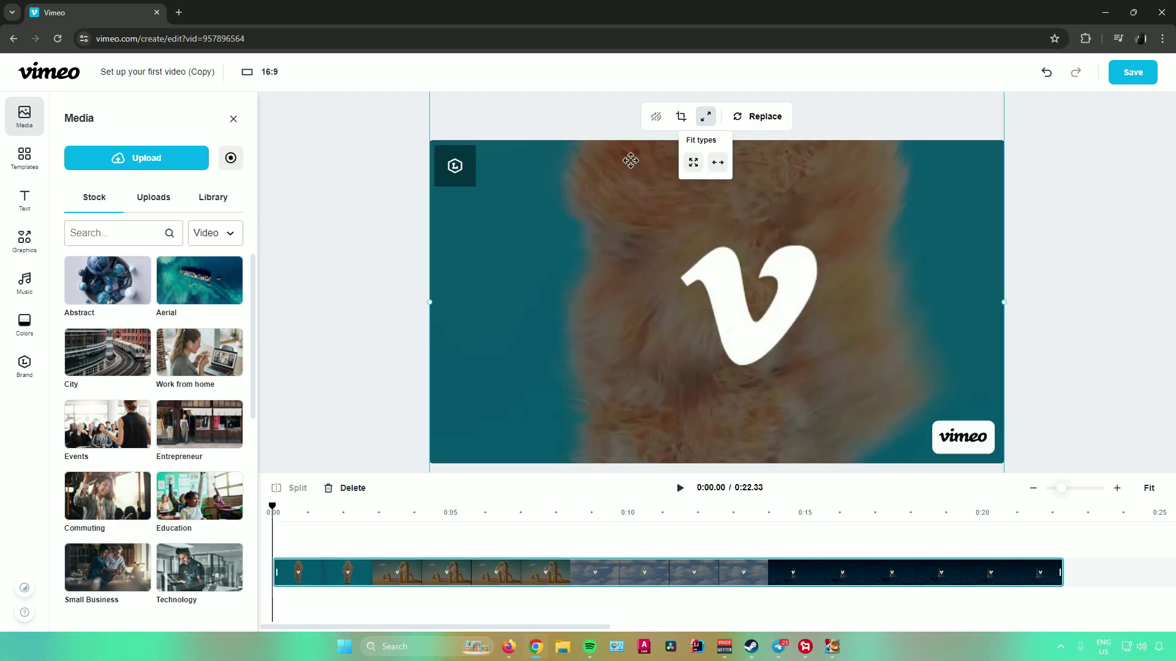
{"action": "left_click", "coordinate": [716, 163]}
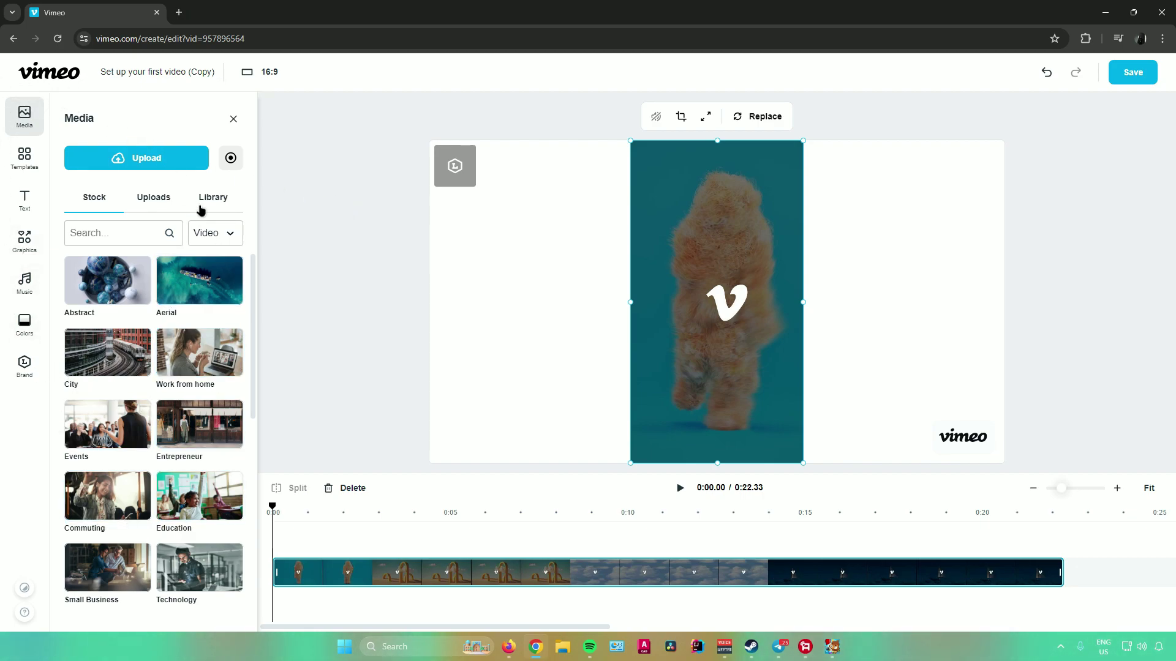
Examine the stock video categories in the media collection, from Abstract and Aerial down to Fitness and Sale.
{"action": "left_click", "coordinate": [31, 118]}
{"action": "left_click", "coordinate": [28, 119]}
{"action": "left_click", "coordinate": [86, 202]}
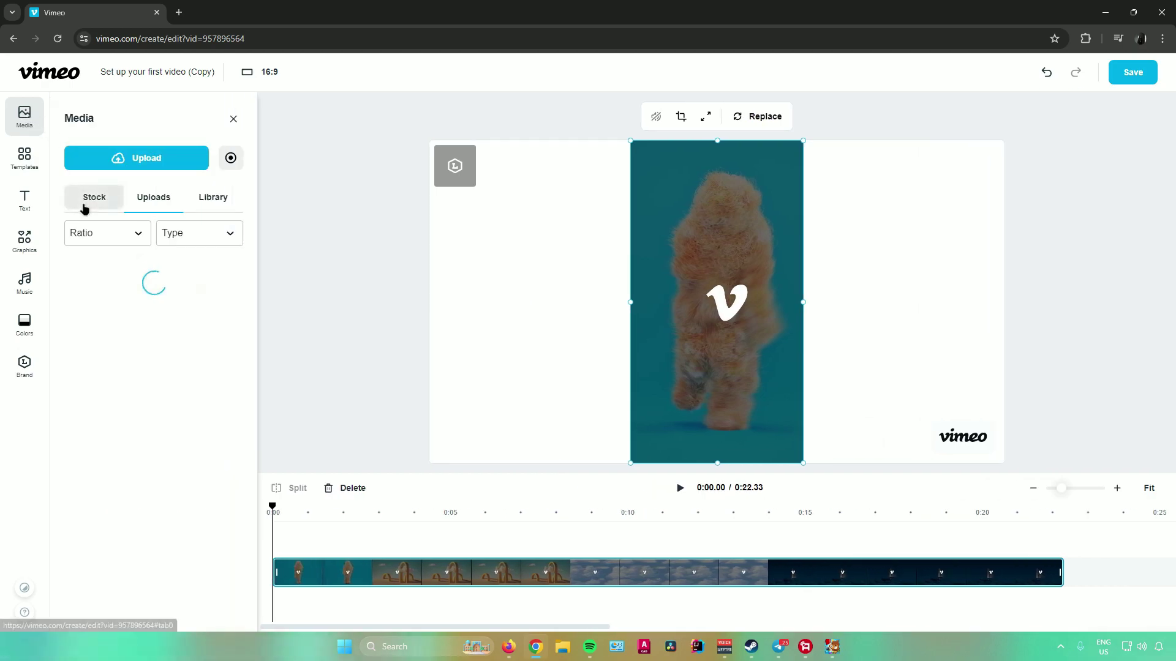
{"action": "scroll", "coordinate": [172, 295], "scroll_direction": "down", "scroll_amount": 5}
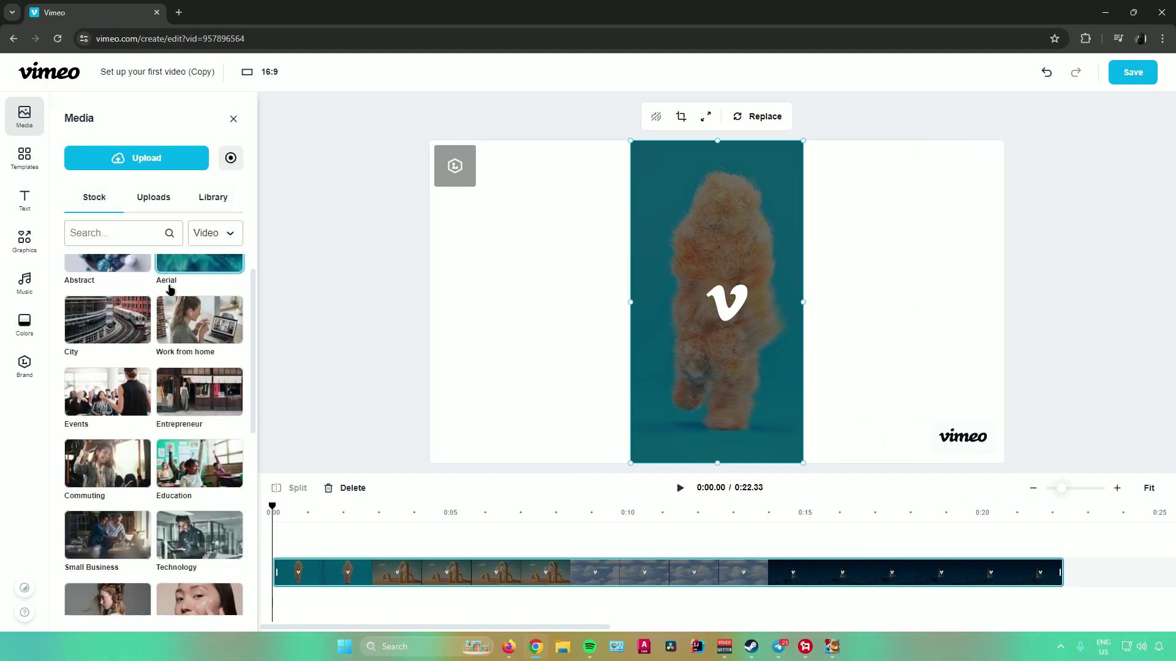
{"action": "scroll", "coordinate": [182, 287], "scroll_direction": "up", "scroll_amount": 5}
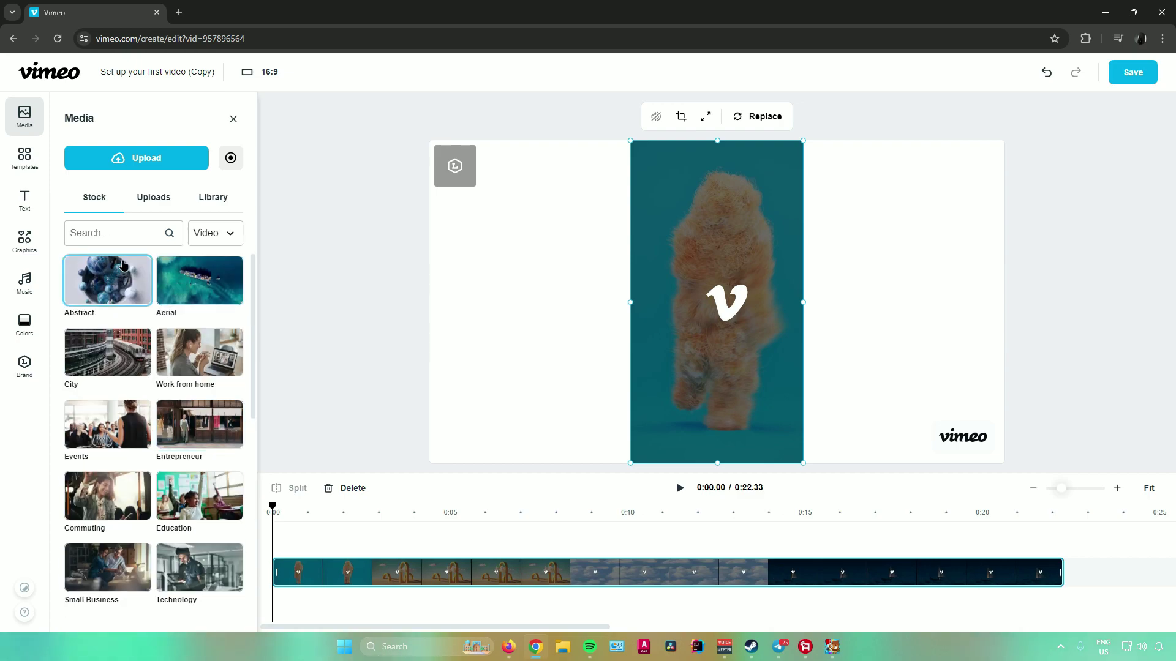
{"action": "scroll", "coordinate": [179, 274], "scroll_direction": "down", "scroll_amount": 5}
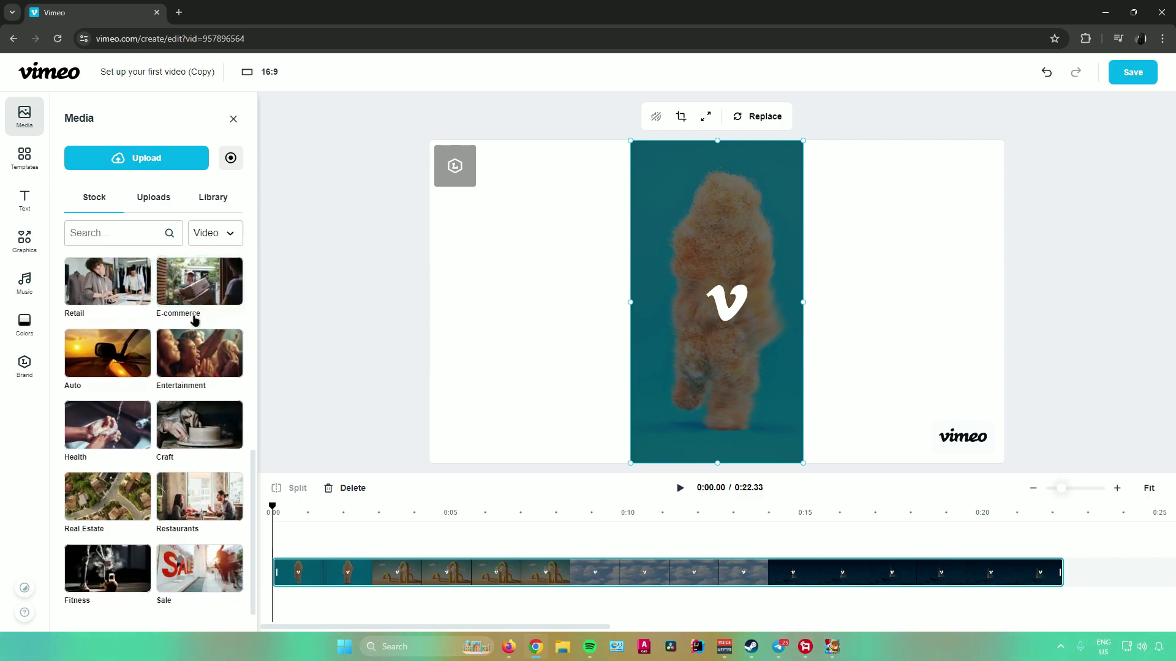
{"action": "scroll", "coordinate": [194, 320], "scroll_direction": "up", "scroll_amount": 5}
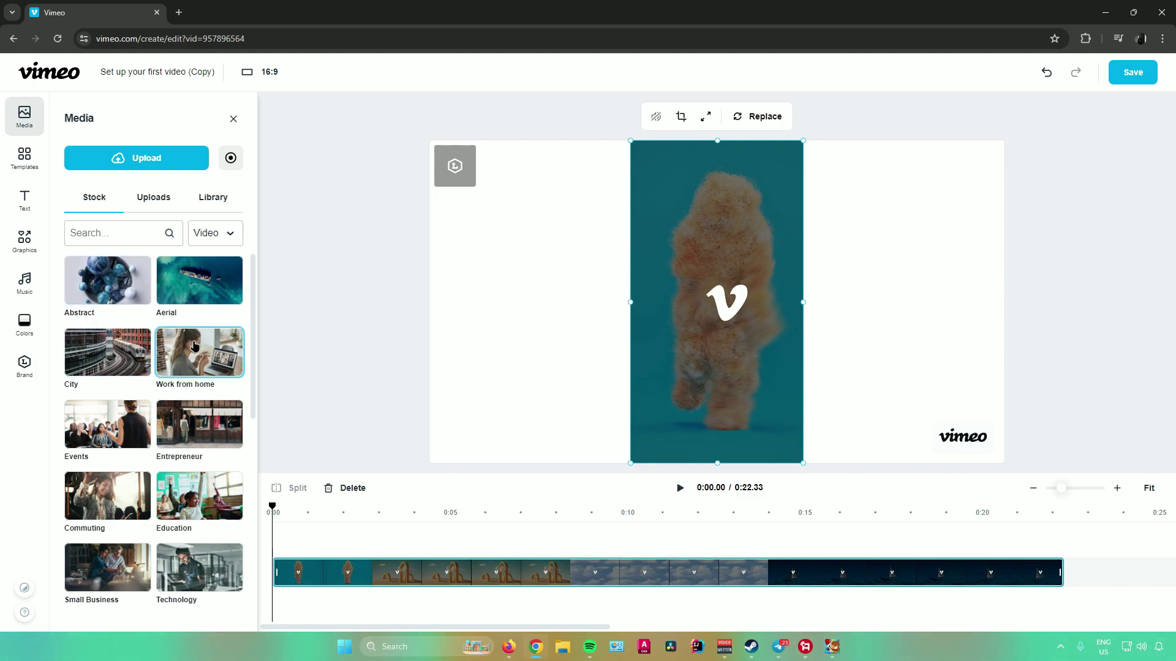
{"action": "scroll", "coordinate": [76, 334], "scroll_direction": "down", "scroll_amount": 5}
{"action": "scroll", "coordinate": [75, 334], "scroll_direction": "down", "scroll_amount": 1}
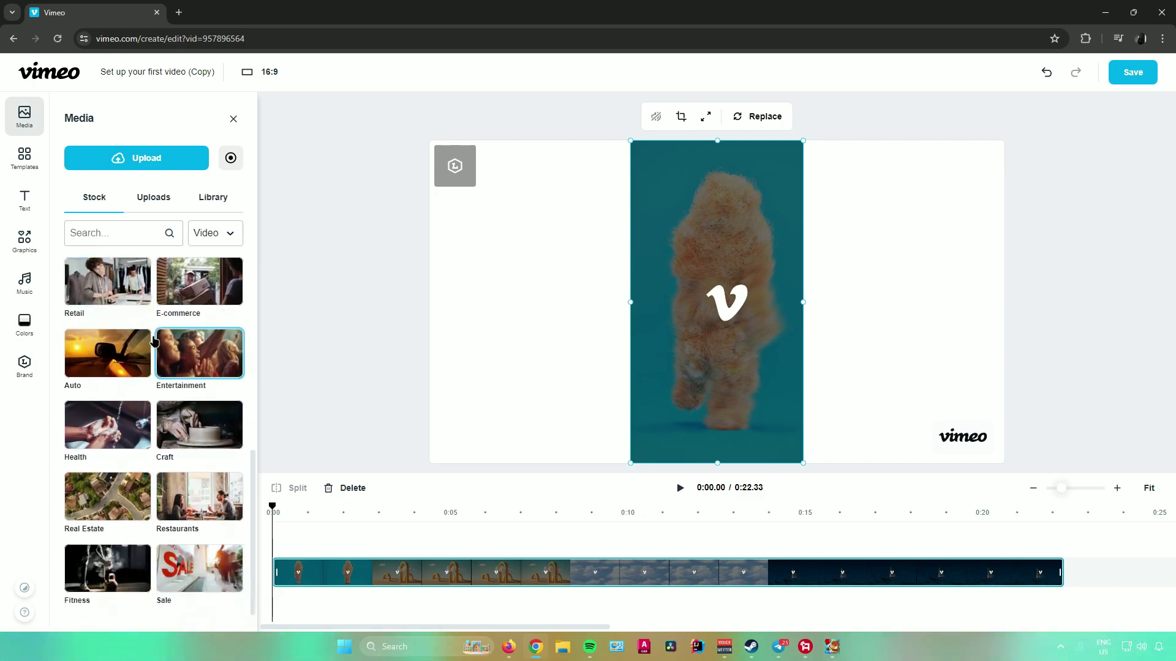
{"action": "scroll", "coordinate": [104, 341], "scroll_direction": "up", "scroll_amount": 6}
Switch the stock media type filter to Image and back to Video.
{"action": "left_click", "coordinate": [105, 235]}
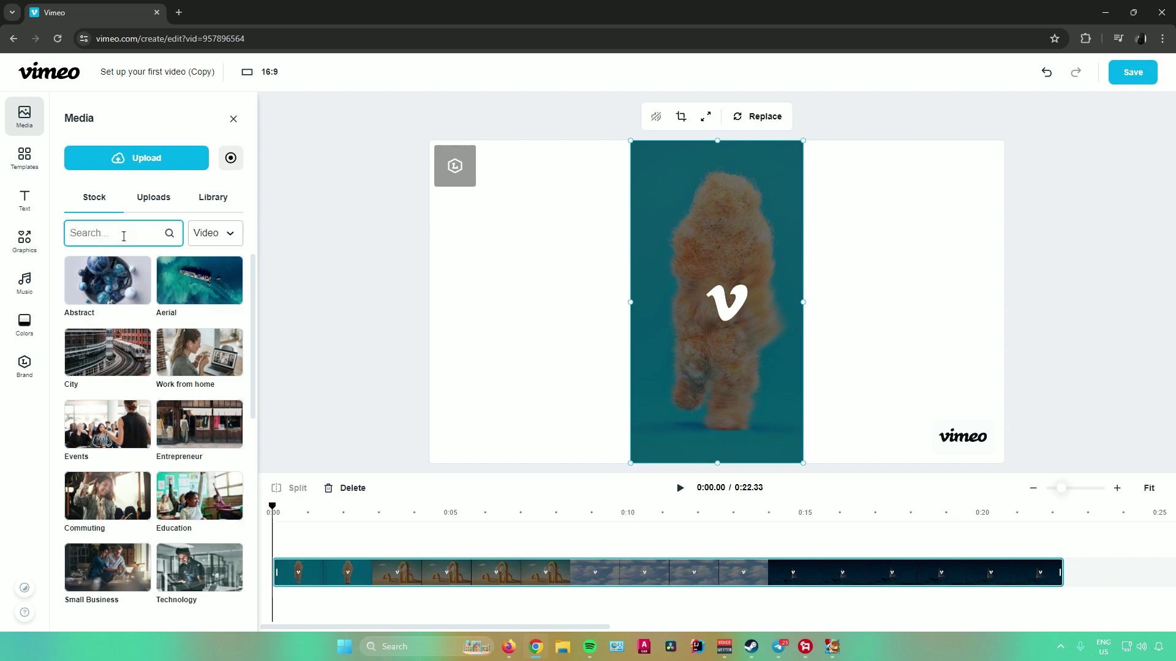
{"action": "left_click", "coordinate": [208, 238]}
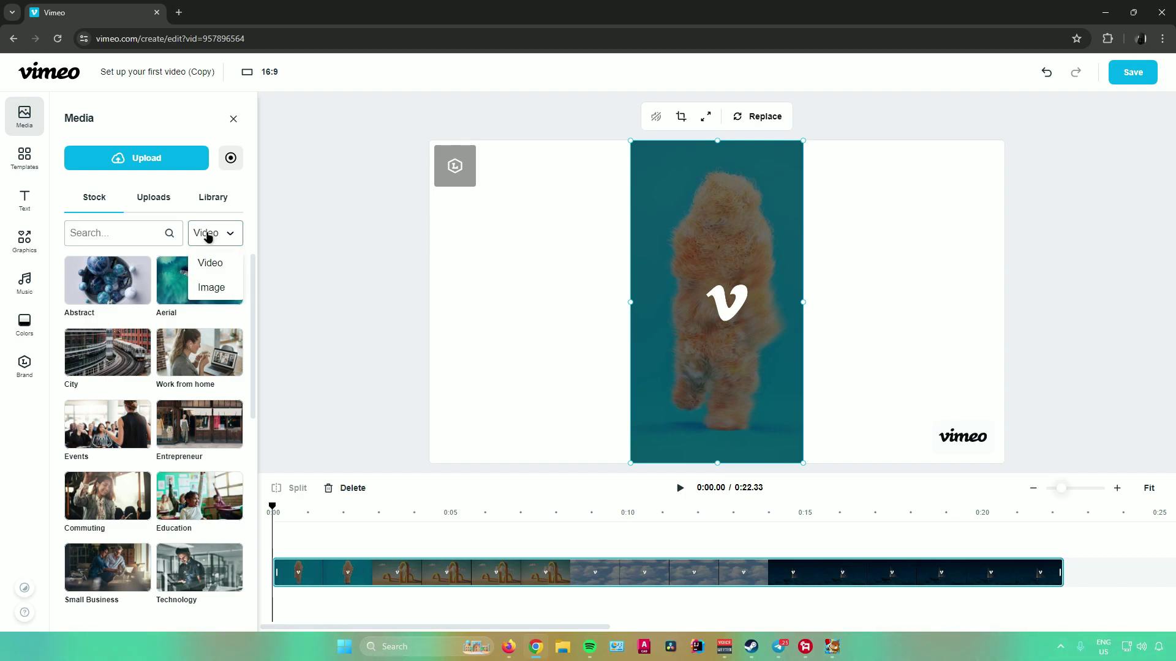
{"action": "left_click", "coordinate": [209, 286]}
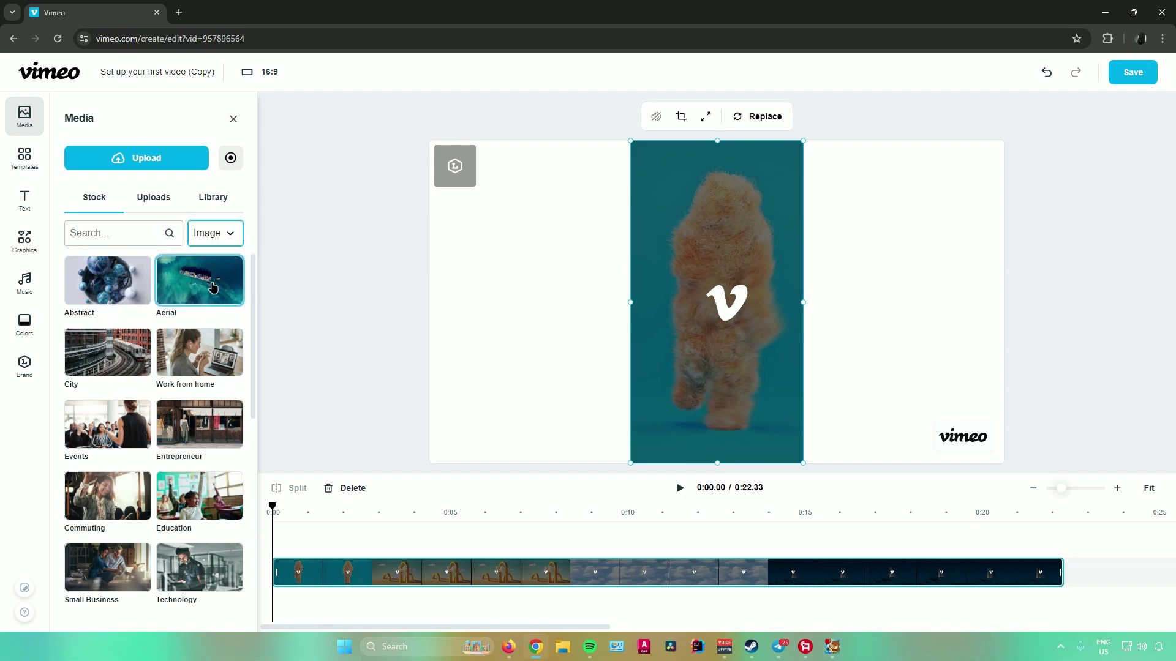
{"action": "left_click", "coordinate": [221, 240]}
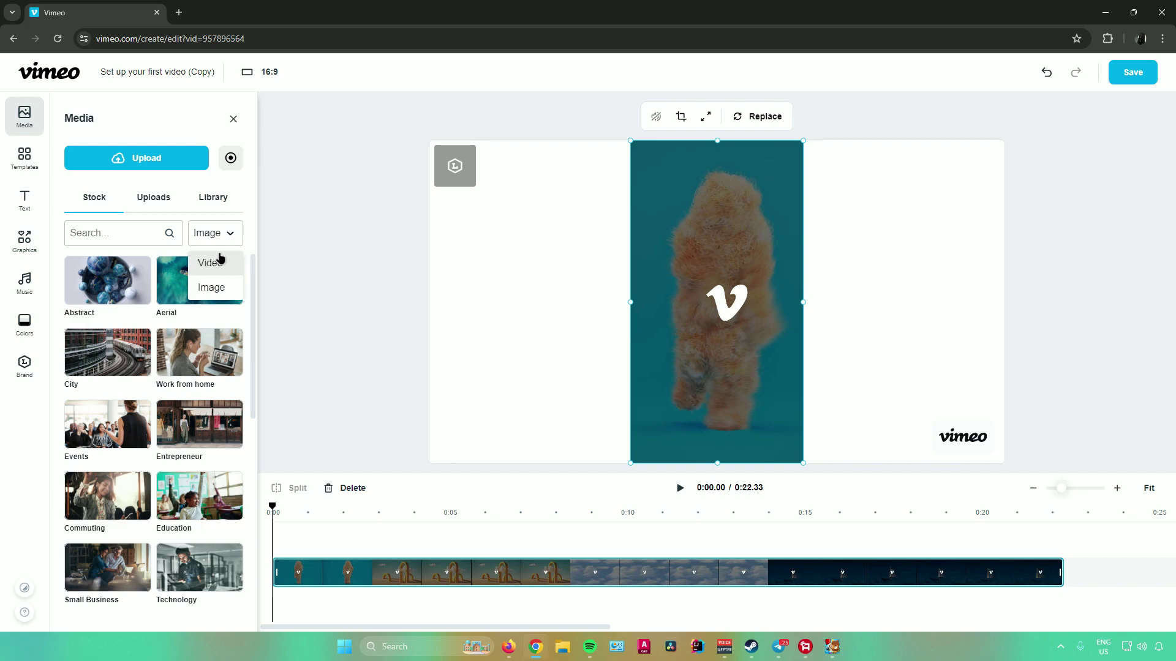
{"action": "left_click", "coordinate": [221, 262]}
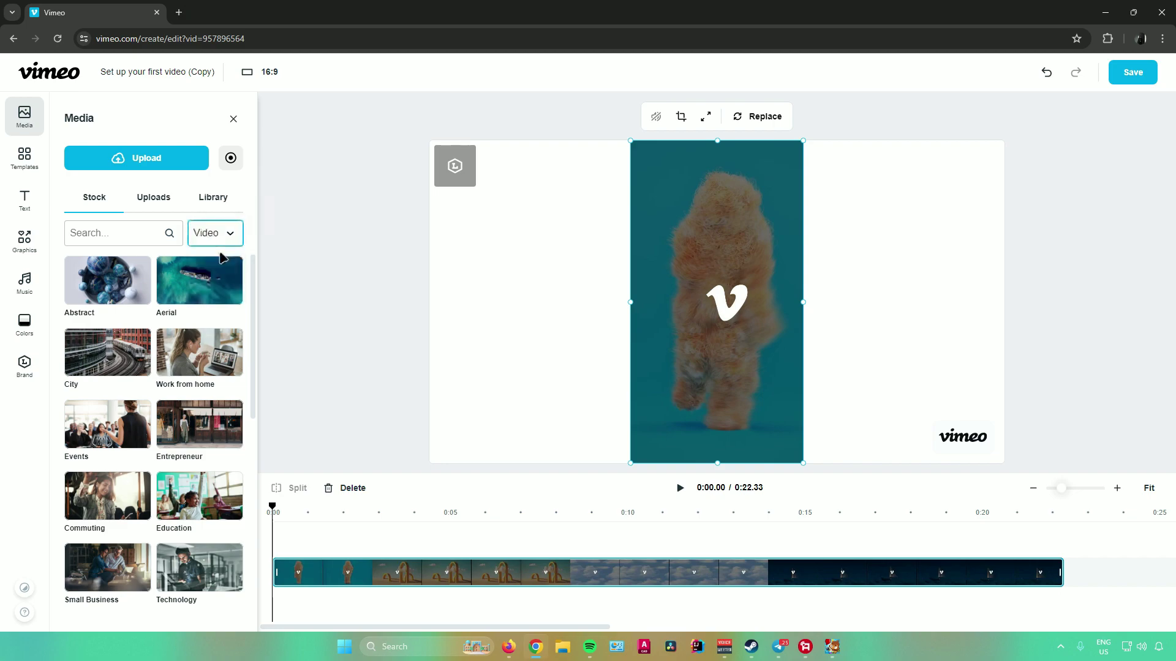
Check the media available under Uploads and in the shared library, and return to the stock media.
{"action": "left_click", "coordinate": [159, 200]}
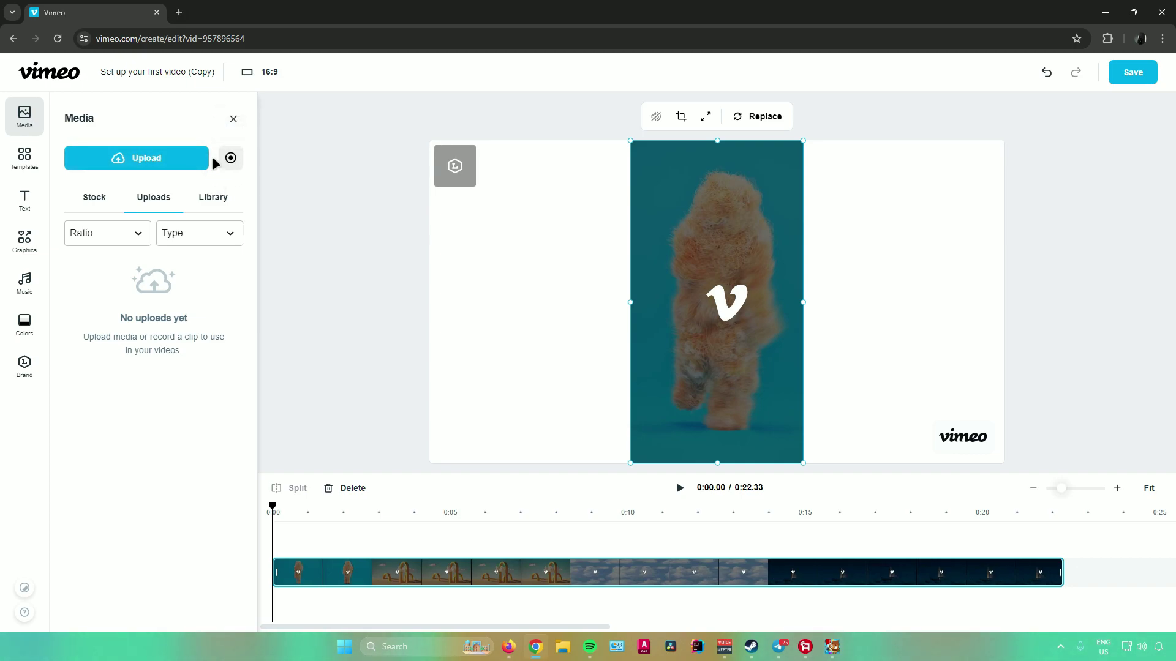
{"action": "left_click", "coordinate": [204, 204]}
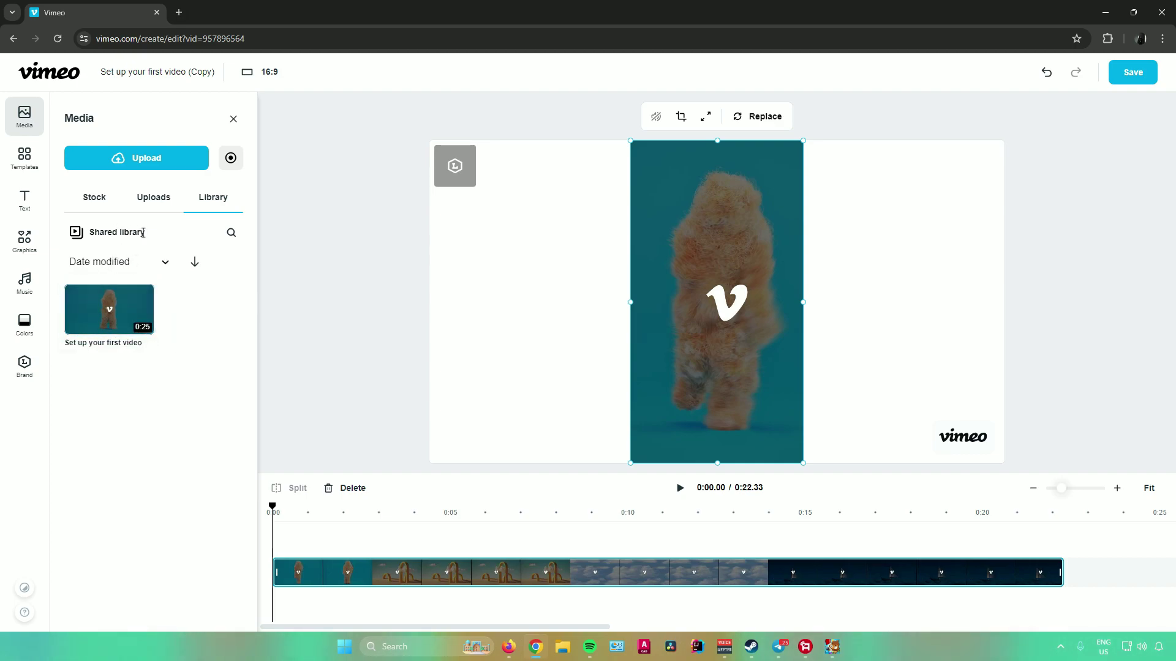
{"action": "left_click", "coordinate": [89, 196]}
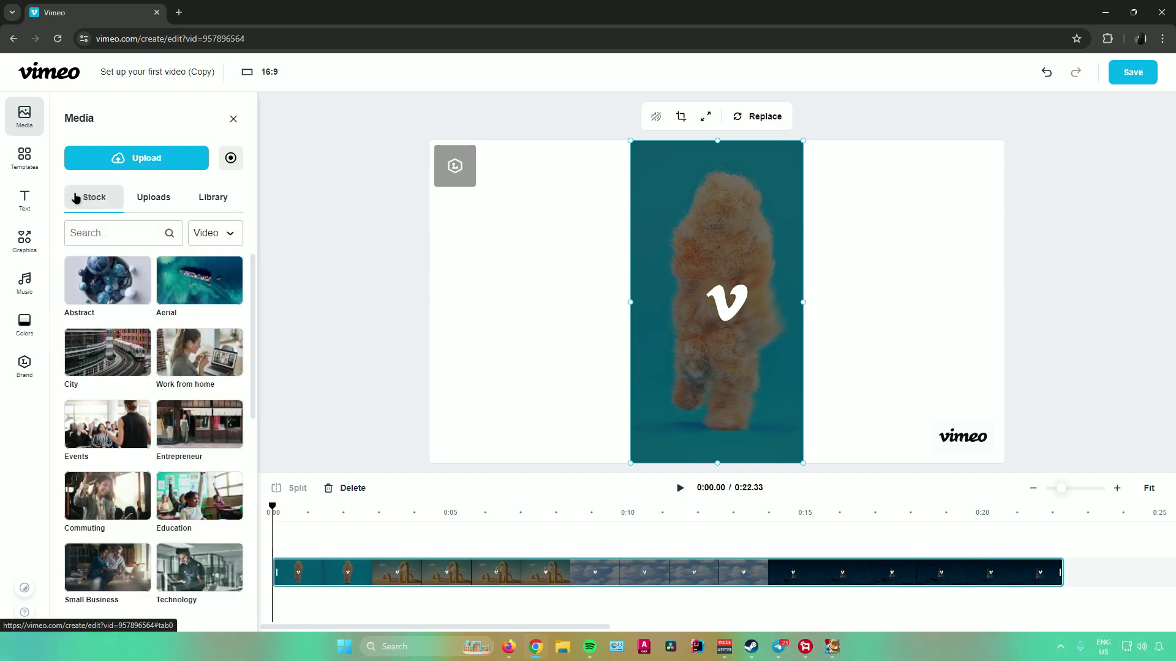
Open the template collection and look through the available video templates.
{"action": "left_click", "coordinate": [31, 161]}
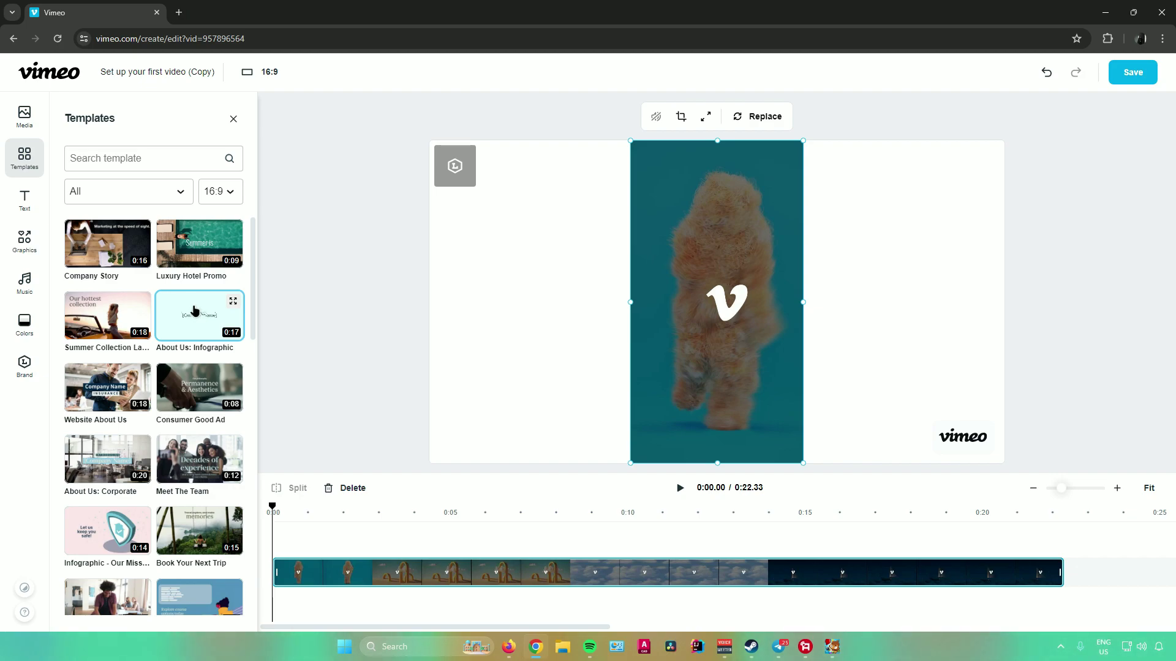
{"action": "scroll", "coordinate": [124, 282], "scroll_direction": "down", "scroll_amount": 8}
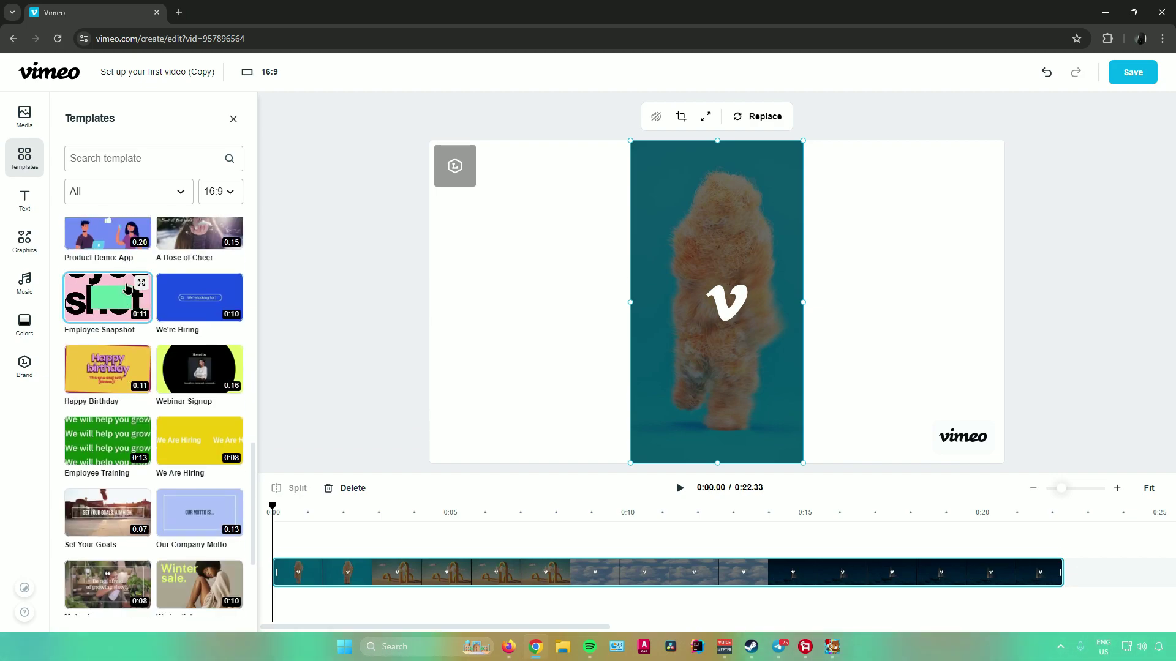
{"action": "scroll", "coordinate": [126, 287], "scroll_direction": "down", "scroll_amount": 1}
{"action": "scroll", "coordinate": [126, 289], "scroll_direction": "up", "scroll_amount": 9}
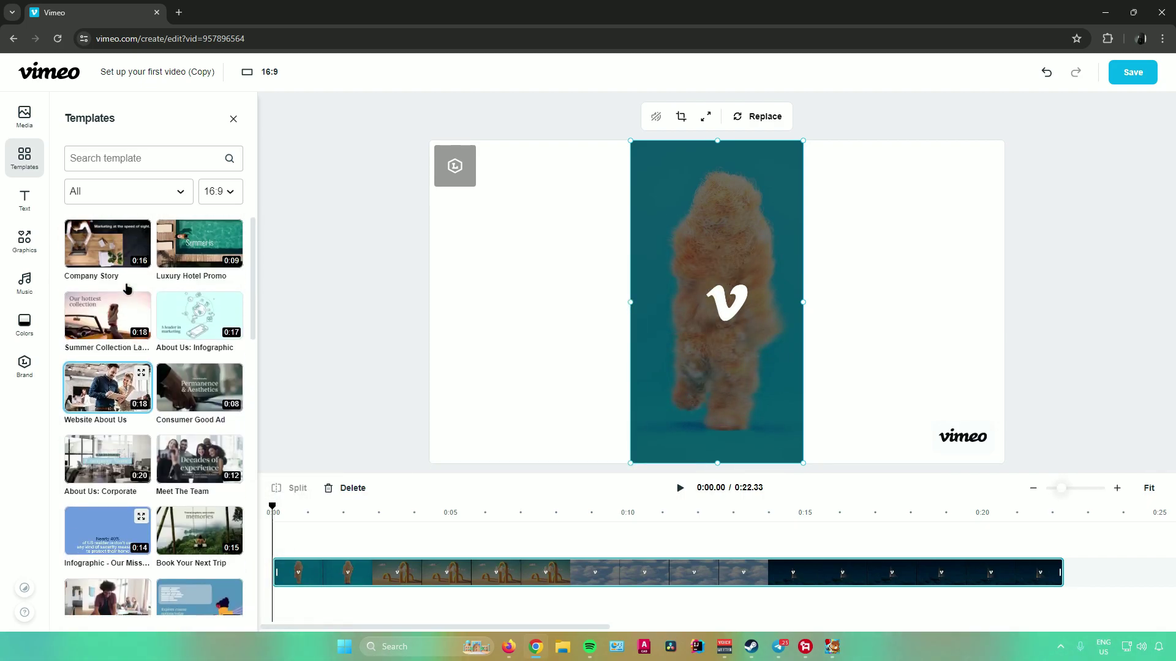
{"action": "scroll", "coordinate": [98, 287], "scroll_direction": "down", "scroll_amount": 3}
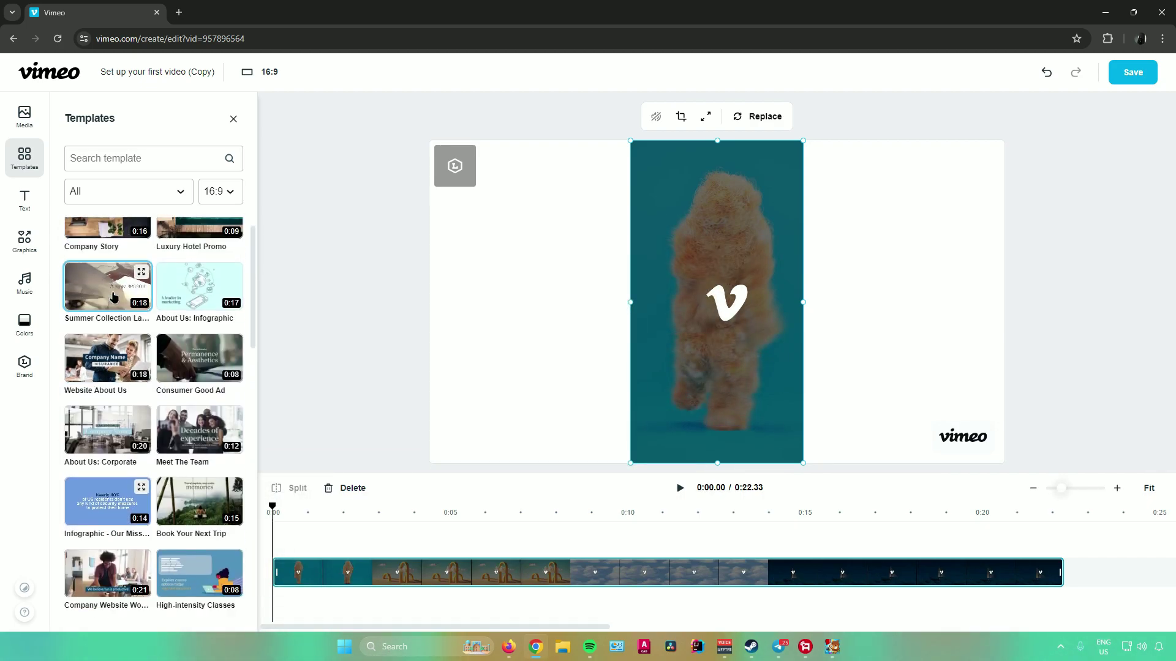
{"action": "scroll", "coordinate": [117, 320], "scroll_direction": "up", "scroll_amount": 2}
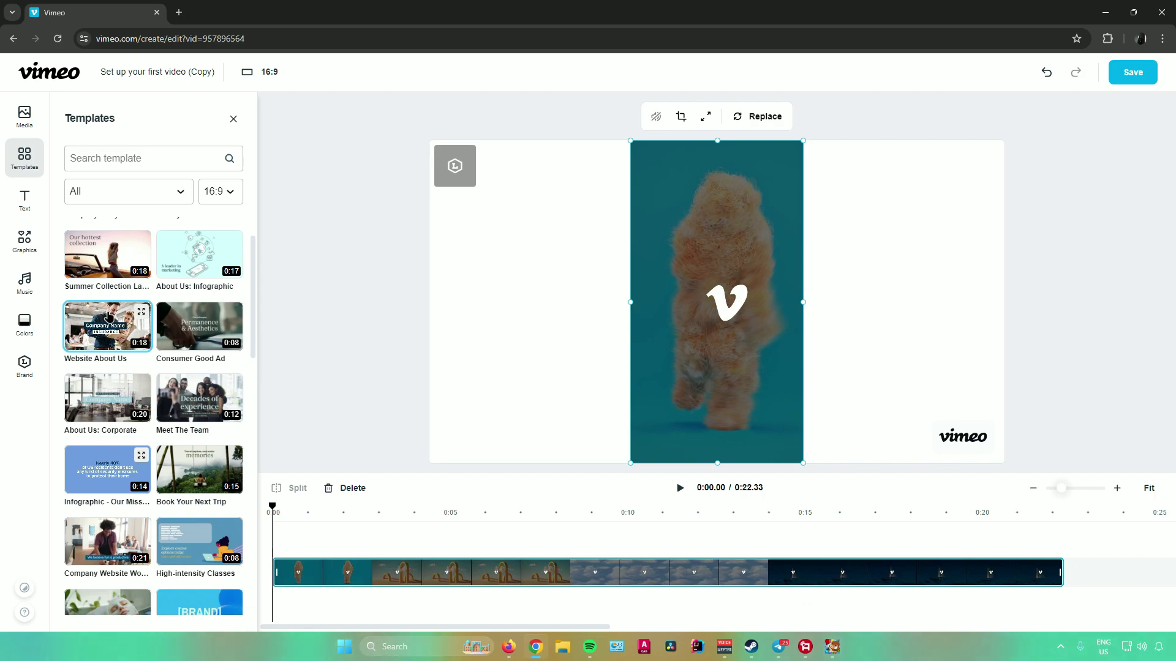
{"action": "scroll", "coordinate": [184, 312], "scroll_direction": "down", "scroll_amount": 2}
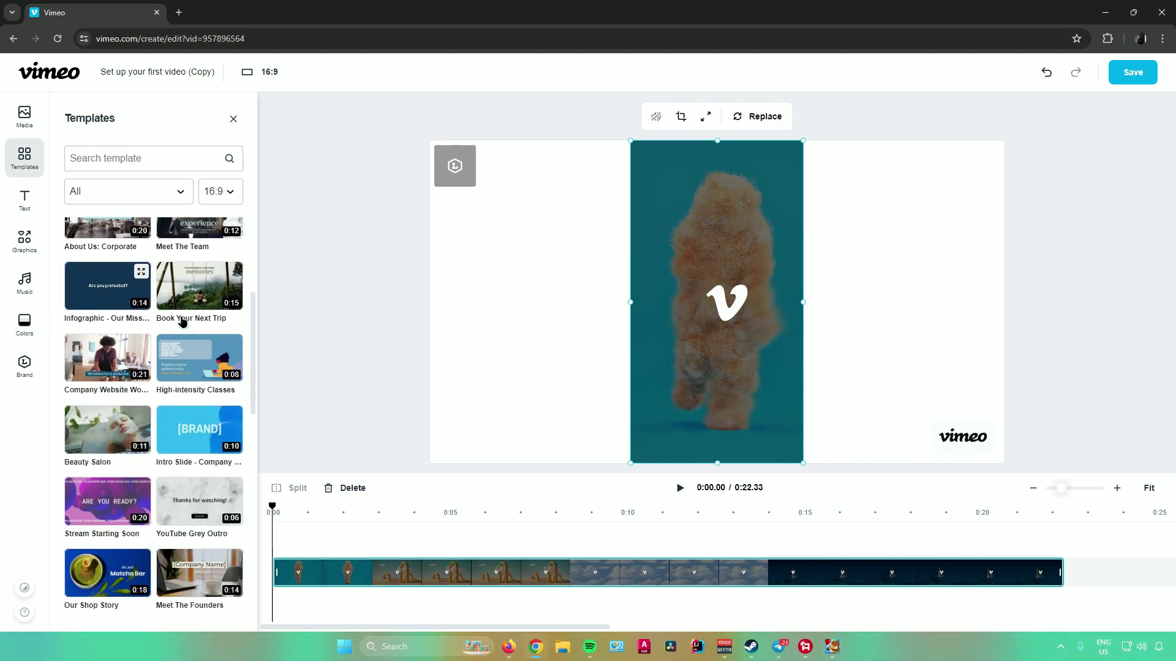
{"action": "scroll", "coordinate": [108, 336], "scroll_direction": "down", "scroll_amount": 2}
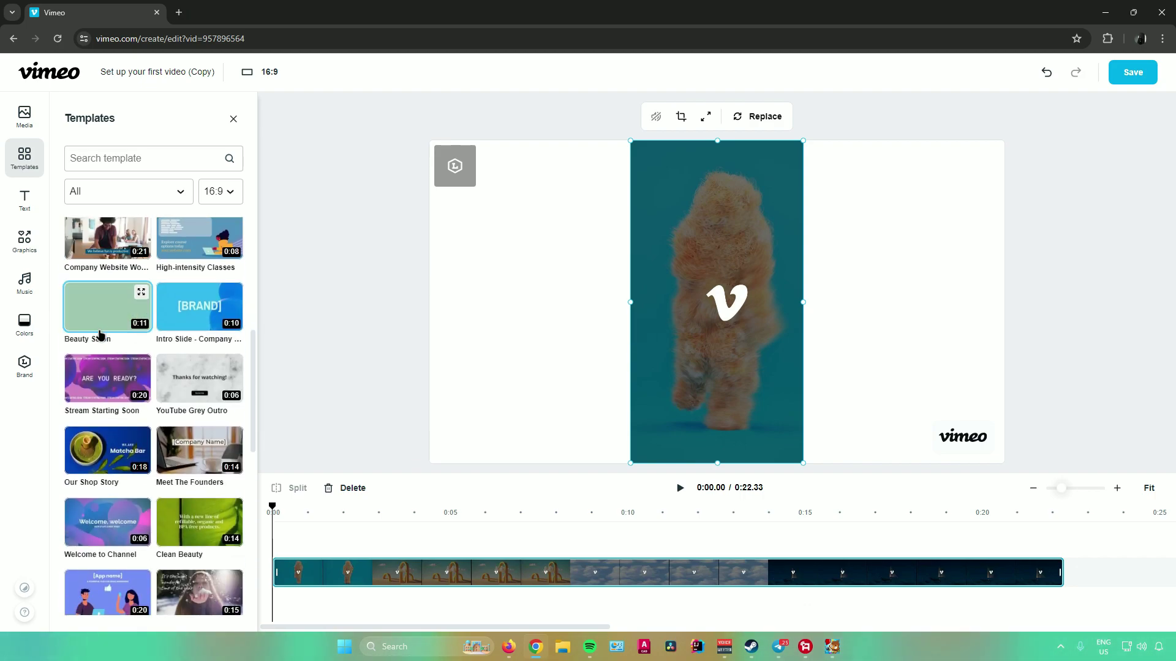
{"action": "scroll", "coordinate": [117, 333], "scroll_direction": "down", "scroll_amount": 2}
{"action": "scroll", "coordinate": [126, 349], "scroll_direction": "down", "scroll_amount": 1}
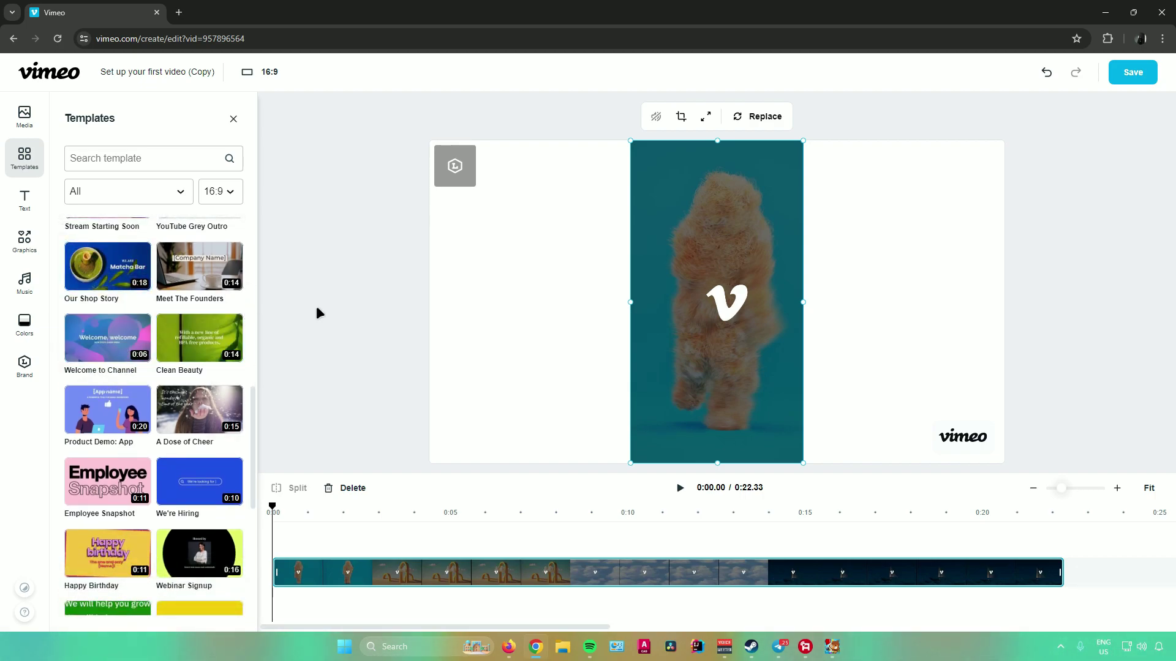
Examine the template search, the category filter options such as Recommended, Free and Ads, and the aspect ratios 16:9, 1:1 and 9:16.
{"action": "left_click", "coordinate": [98, 162]}
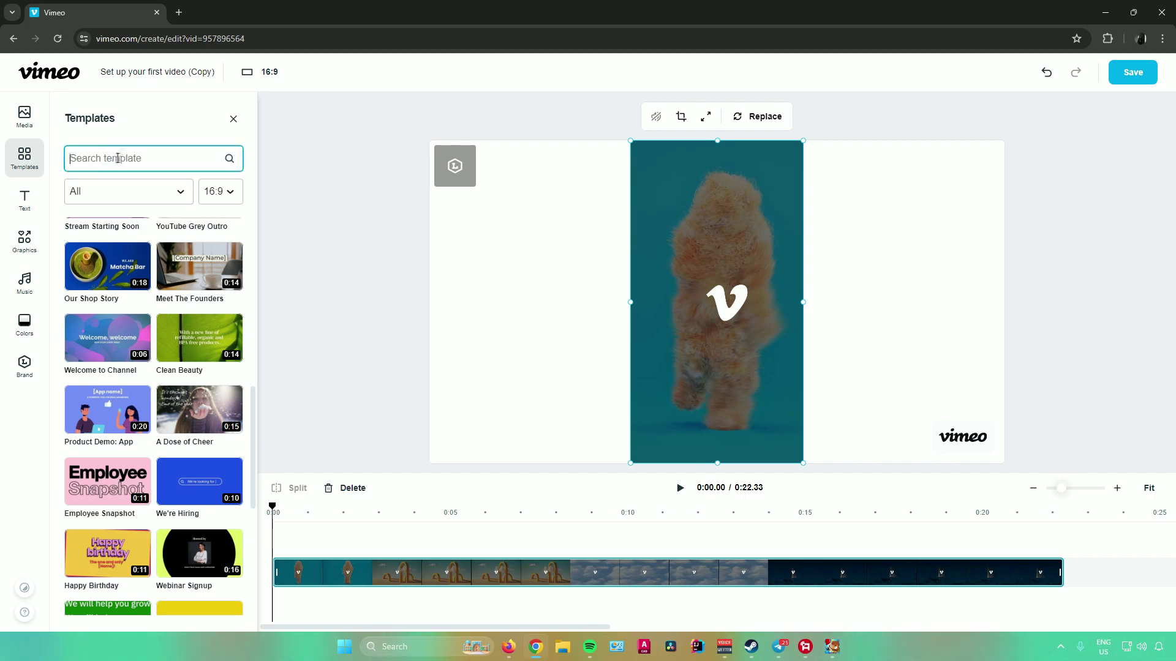
{"action": "left_click", "coordinate": [163, 193]}
{"action": "left_click", "coordinate": [161, 192]}
{"action": "left_click", "coordinate": [211, 191]}
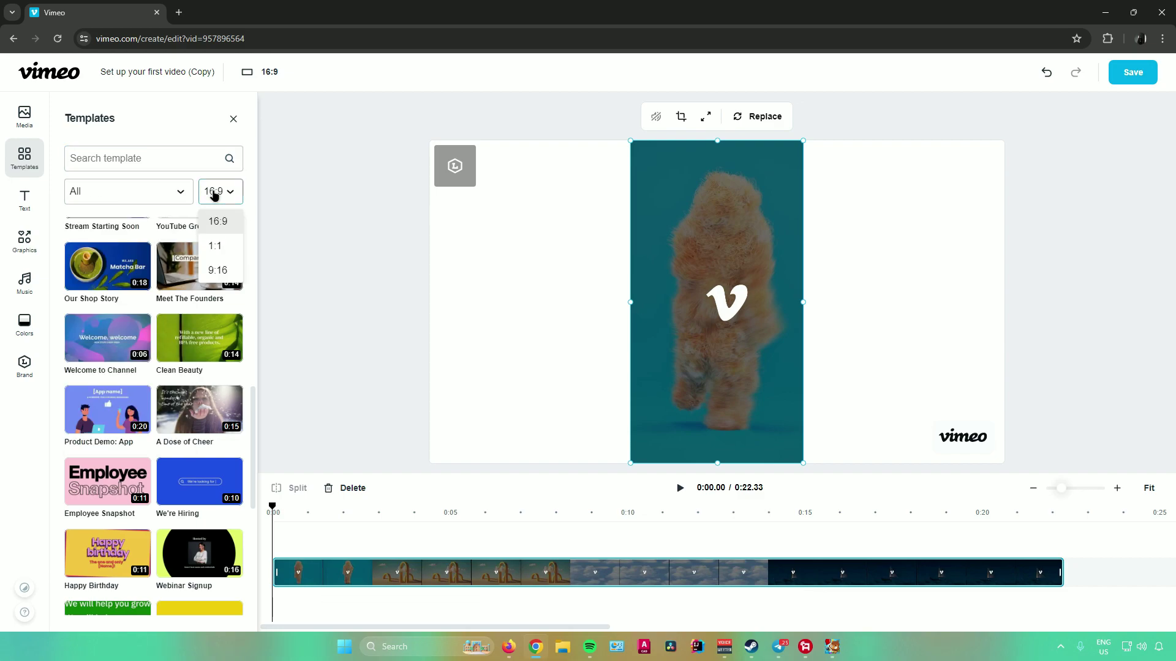
{"action": "left_click", "coordinate": [212, 192]}
{"action": "left_click", "coordinate": [160, 193]}
{"action": "left_click", "coordinate": [161, 193]}
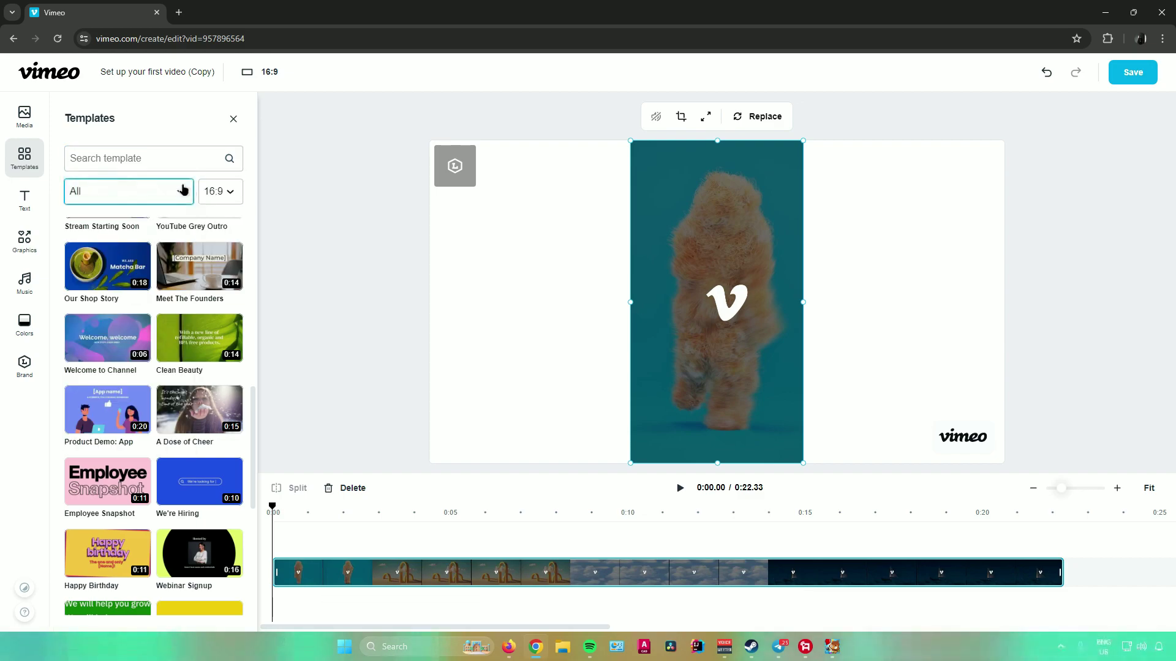
{"action": "left_click", "coordinate": [172, 195]}
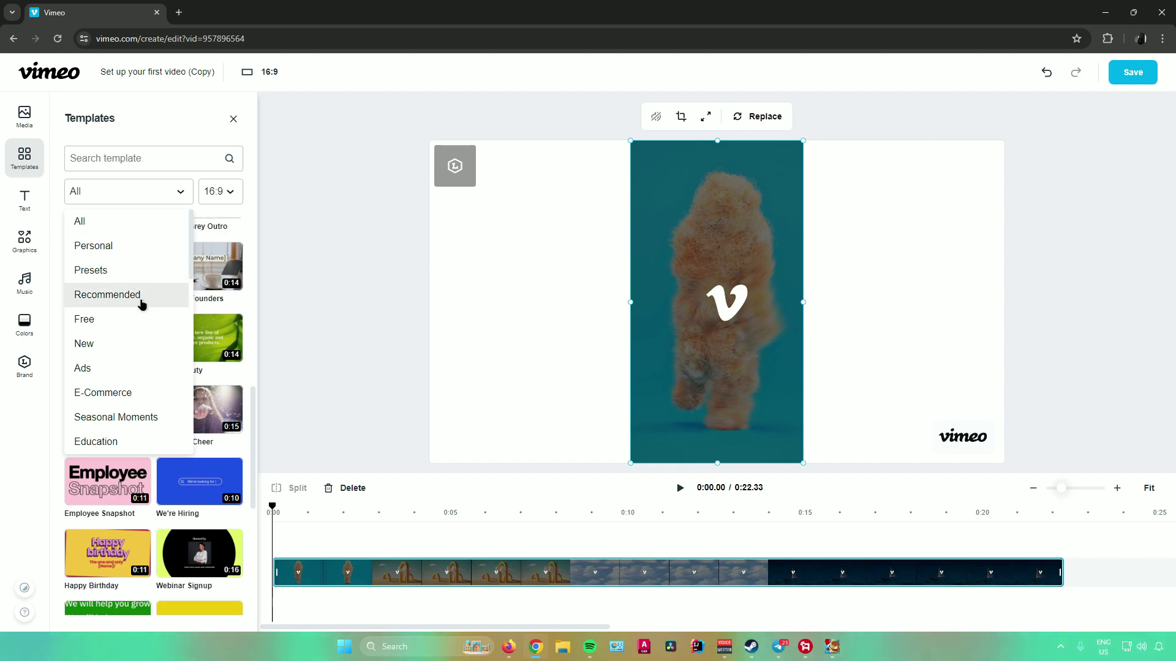
{"action": "left_click", "coordinate": [114, 196]}
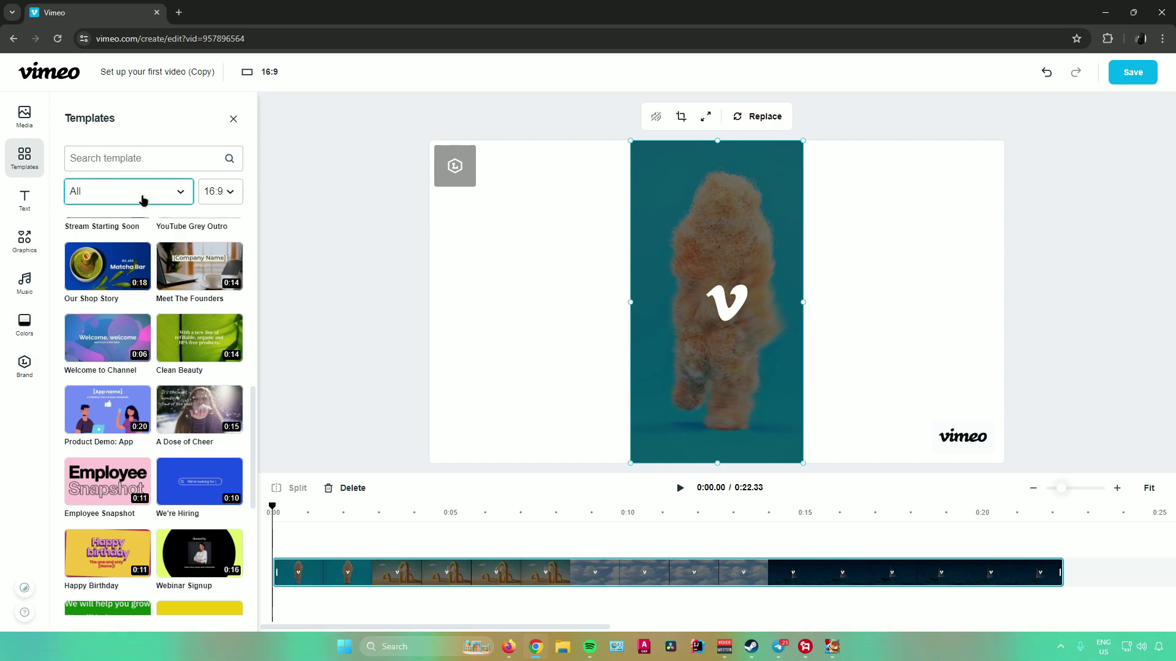
{"action": "left_click", "coordinate": [218, 192]}
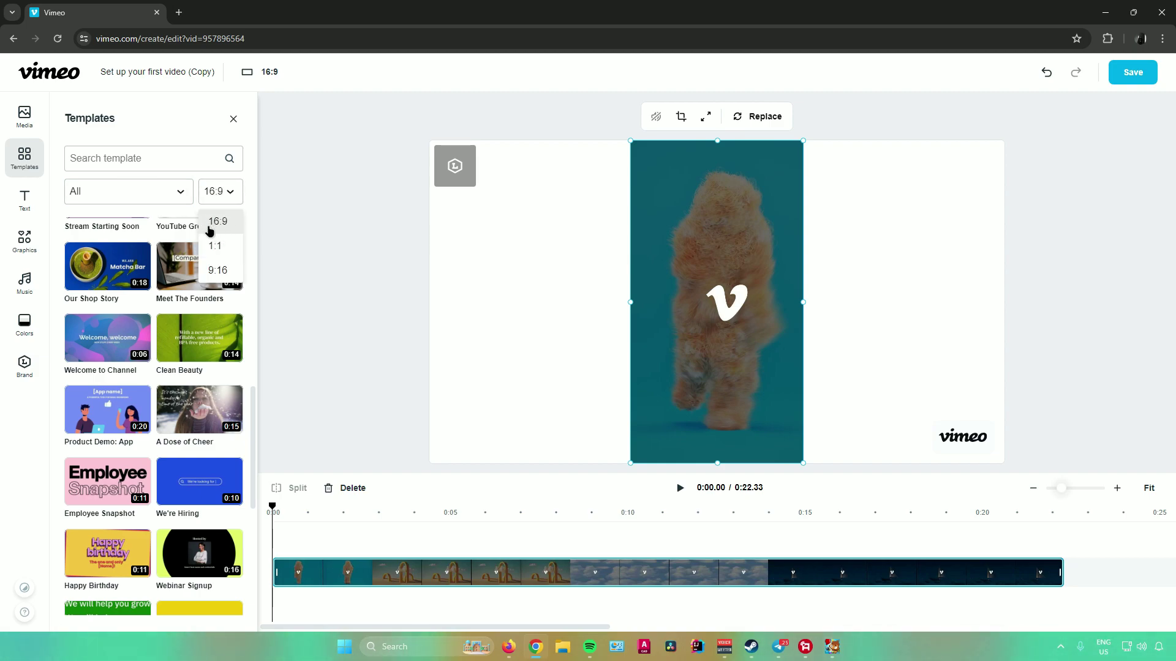
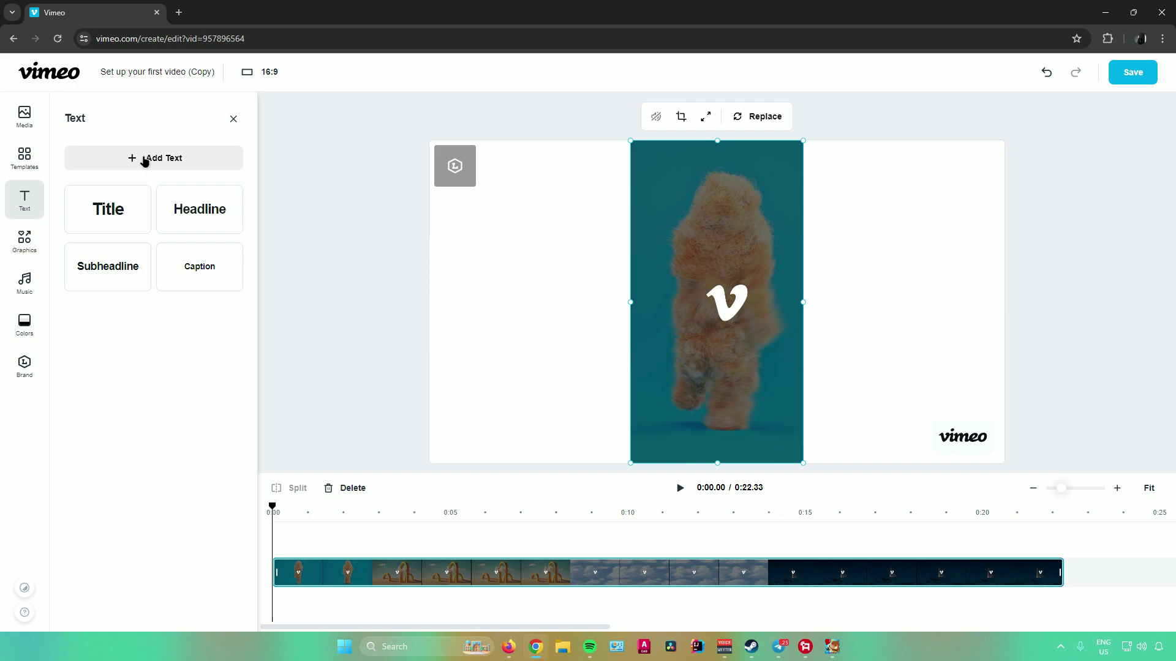
Add a text element reading "Sample Text" to the start of the video.
{"action": "left_click", "coordinate": [145, 159]}
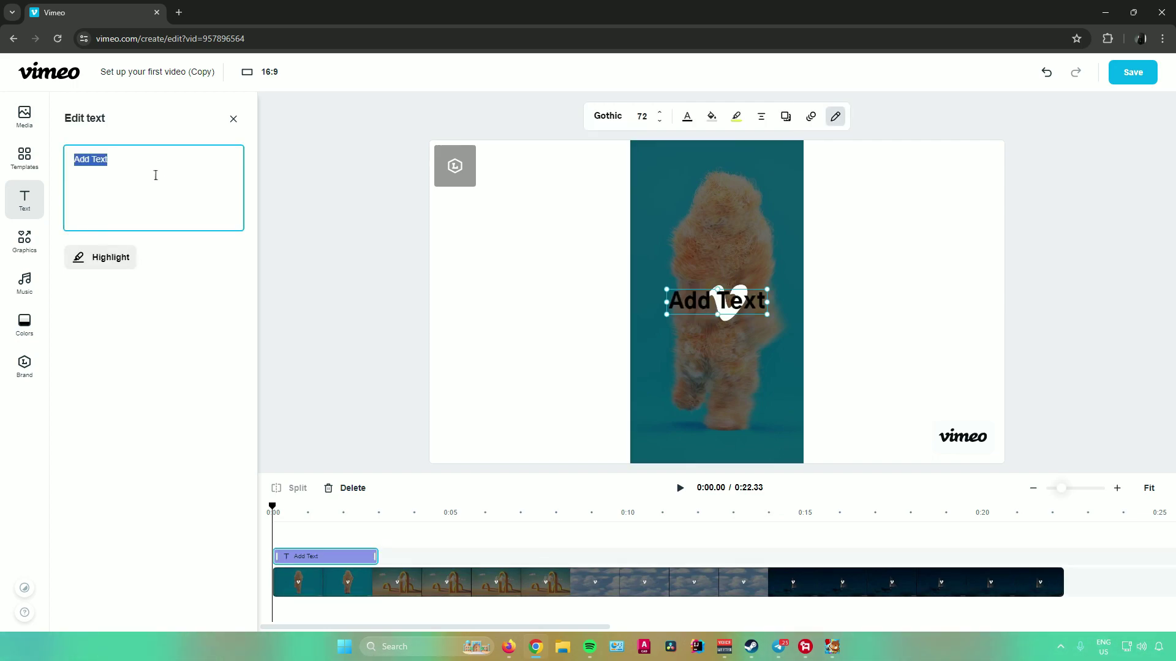
{"action": "key", "text": "ctrl+a"}
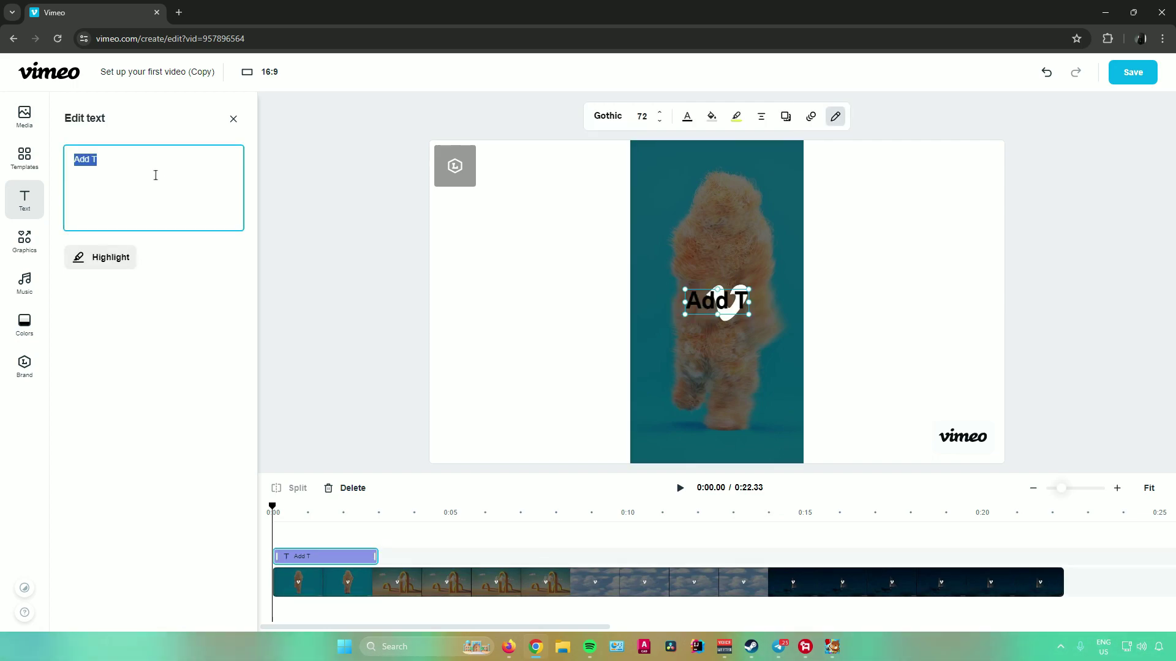
{"action": "type", "text": "Sa "}
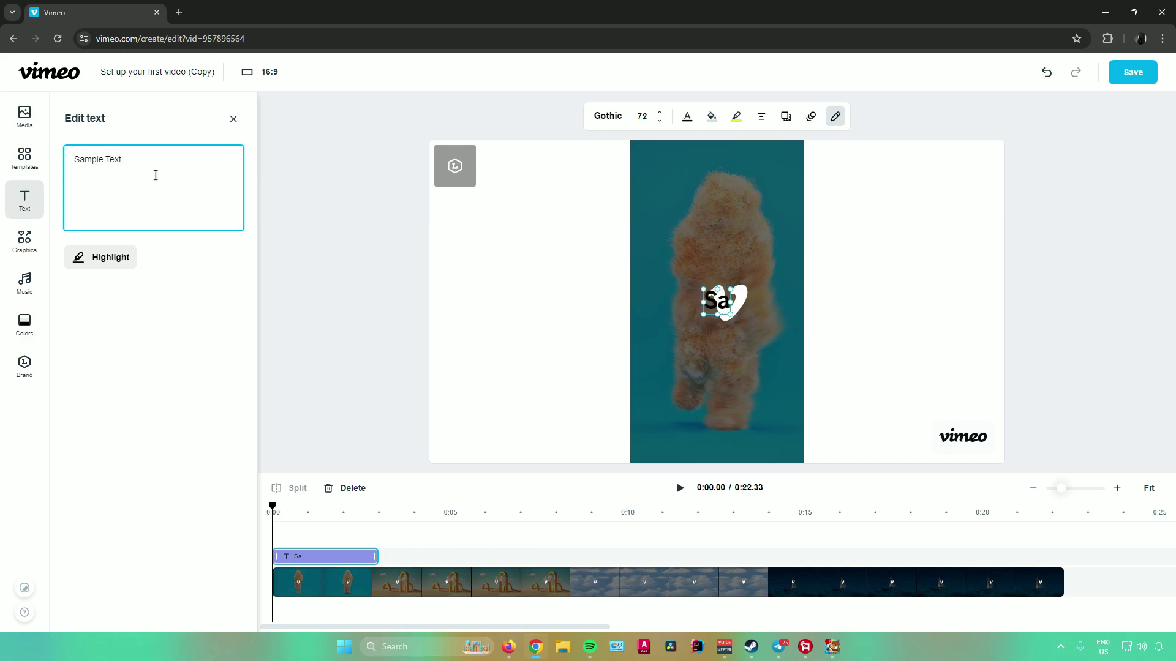
{"action": "type", "text": "mple Text"}
{"action": "left_click", "coordinate": [304, 200]}
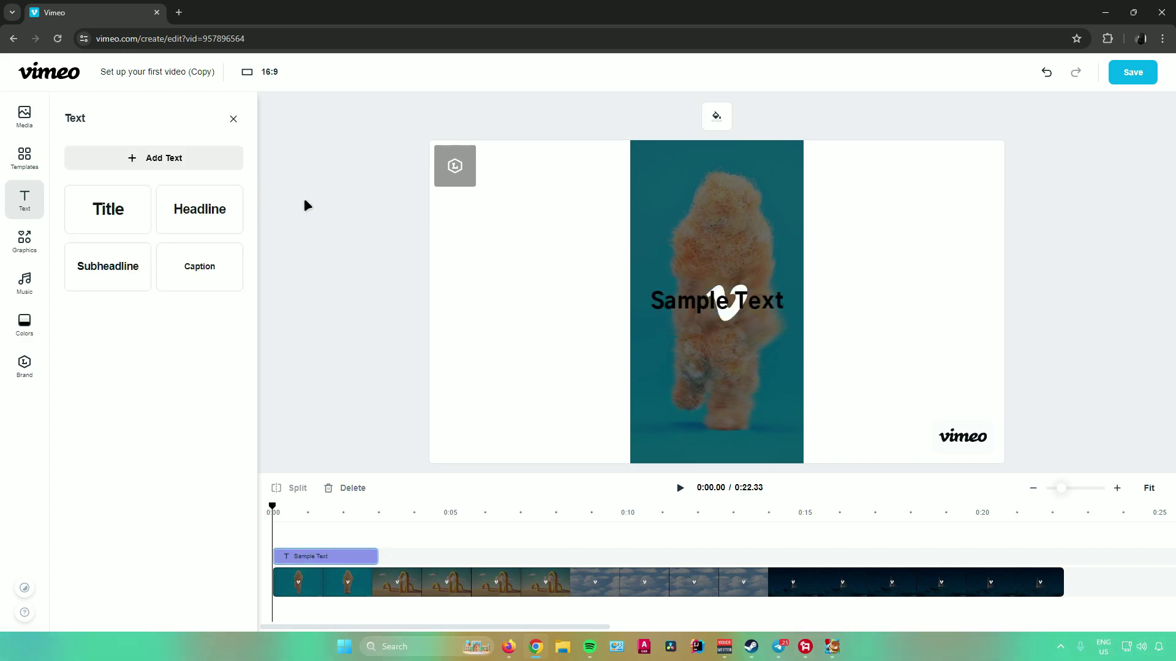
Change the font of the Sample Text element to Abril FF.
{"action": "left_click", "coordinate": [693, 306]}
{"action": "left_click", "coordinate": [694, 306]}
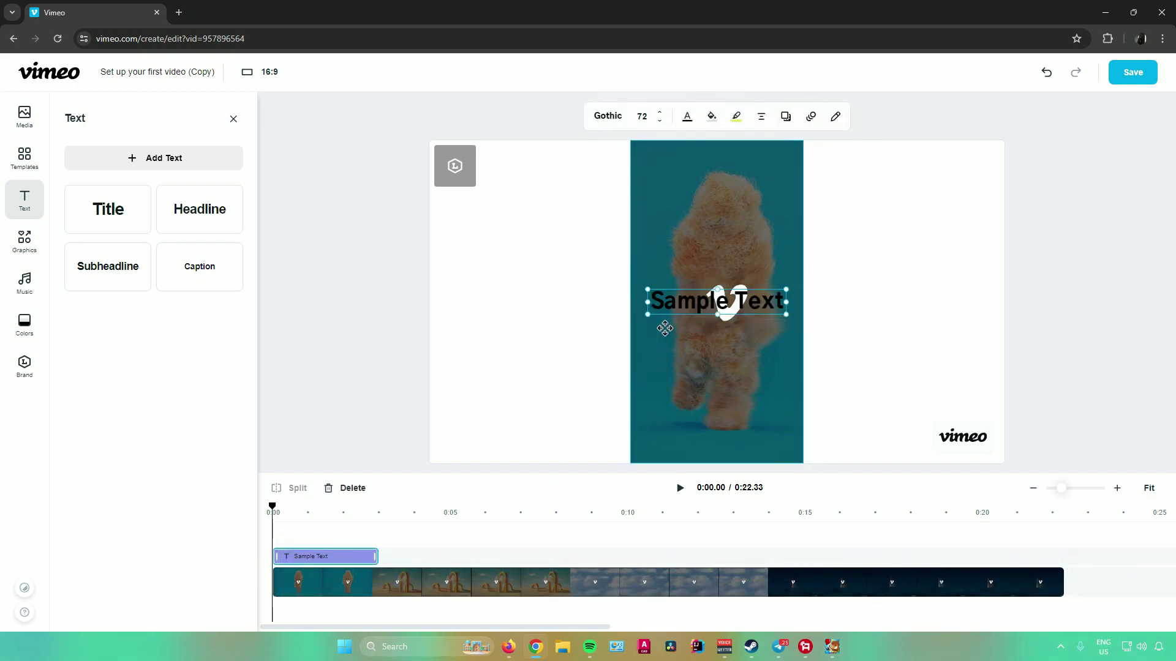
{"action": "left_click", "coordinate": [399, 518]}
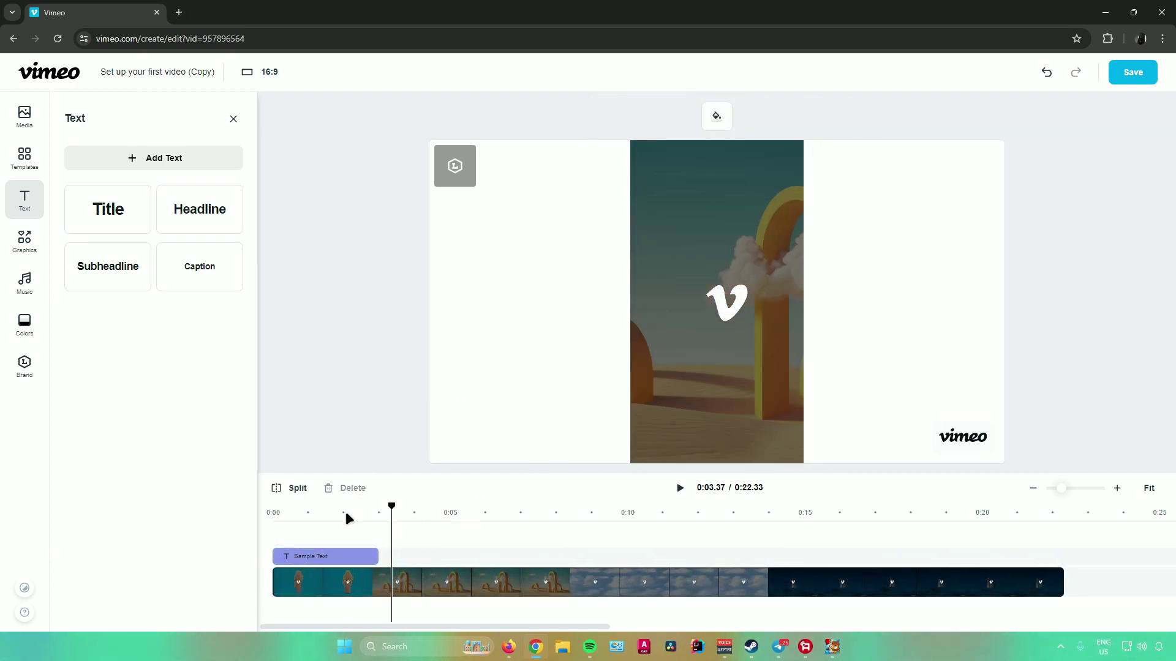
{"action": "left_click", "coordinate": [302, 514]}
{"action": "left_click", "coordinate": [702, 302]}
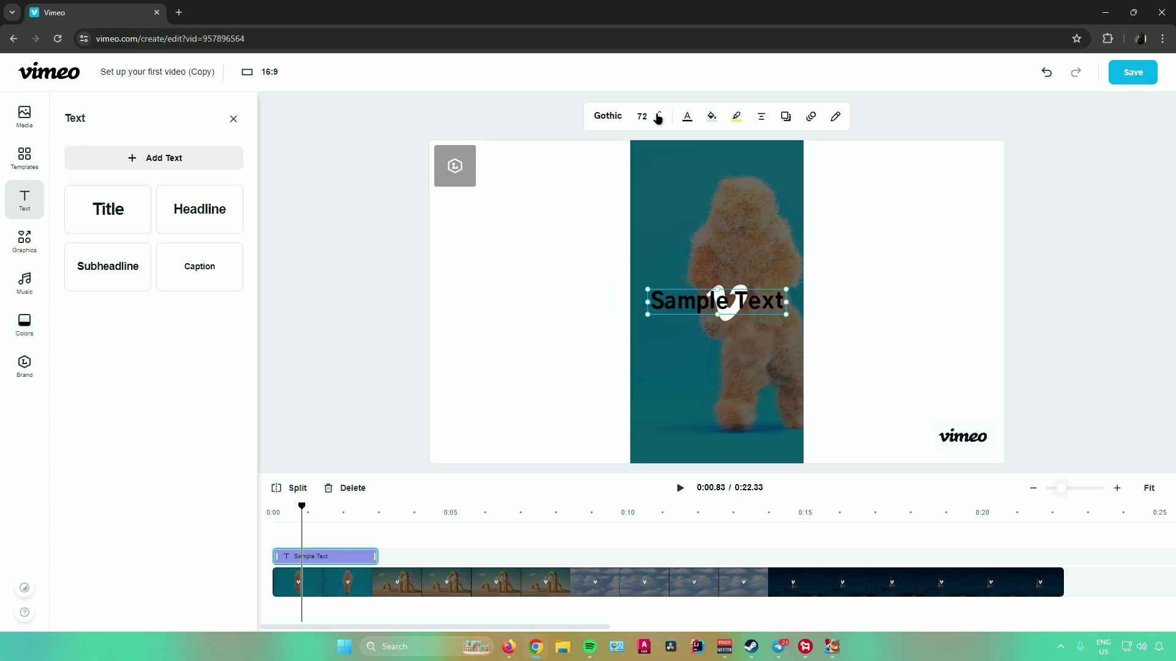
{"action": "left_click", "coordinate": [607, 116]}
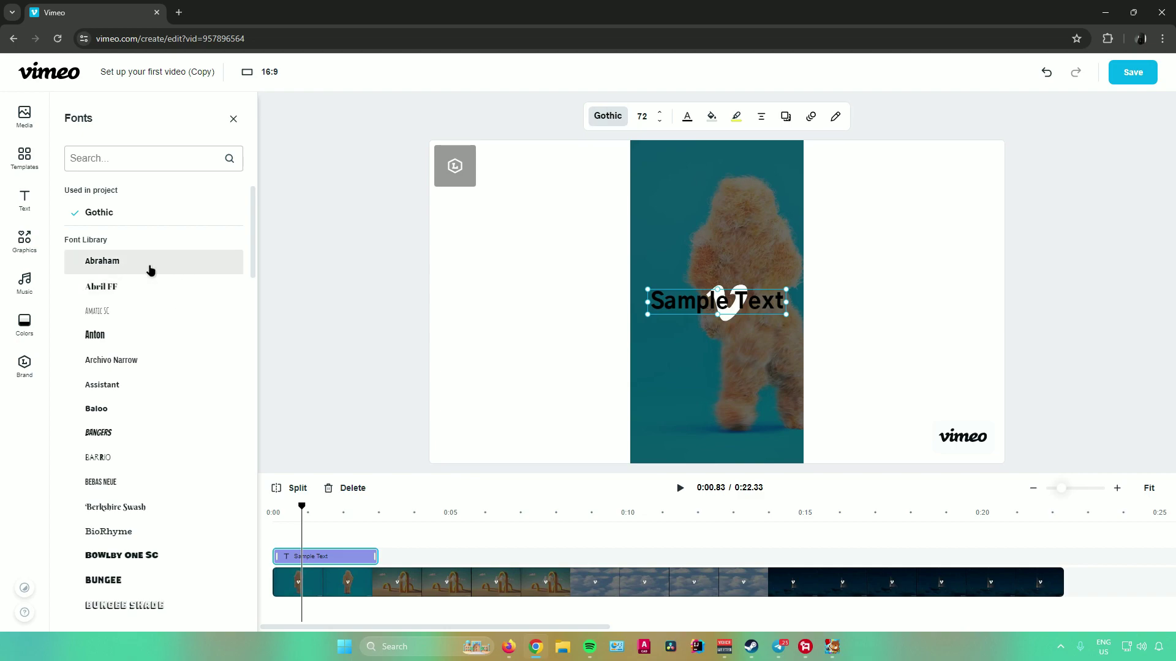
{"action": "left_click", "coordinate": [147, 286]}
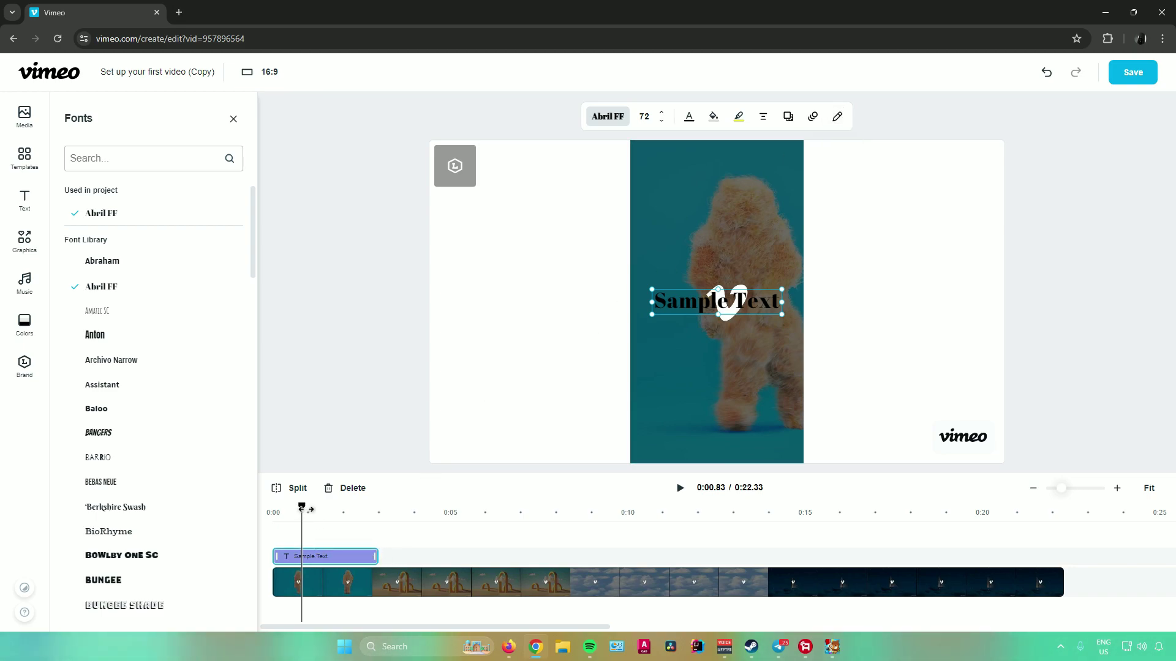
Extend the Sample Text clip on the timeline so that it ends at about 0:04.
{"action": "left_click_drag", "start_coordinate": [302, 506], "coordinate": [323, 525]}
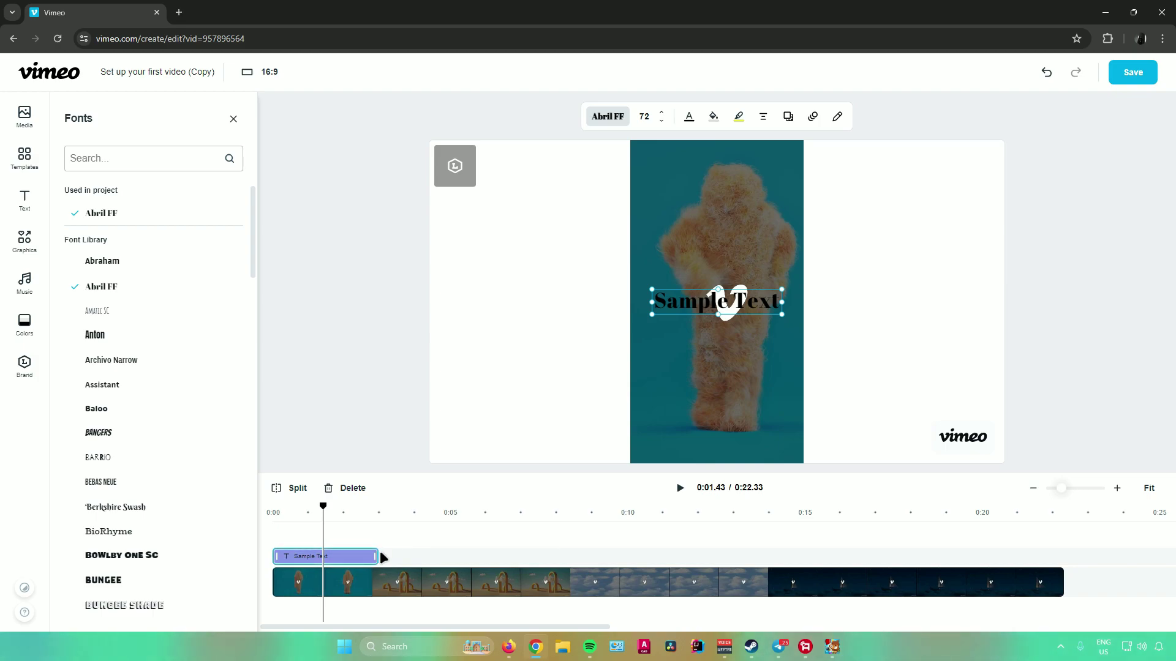
{"action": "mouse_move", "coordinate": [323, 506]}
{"action": "left_mouse_down"}
{"action": "mouse_move", "coordinate": [277, 507]}
{"action": "mouse_move", "coordinate": [339, 507]}
{"action": "left_mouse_up"}
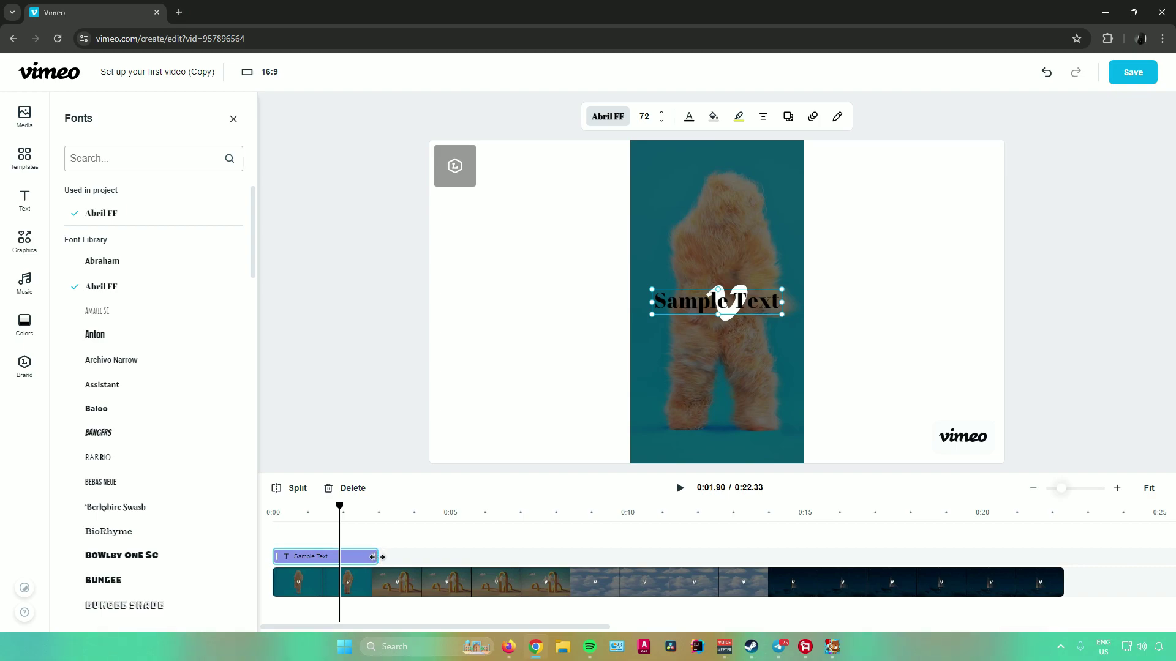
{"action": "left_click_drag", "start_coordinate": [372, 557], "coordinate": [423, 560]}
Examine the available graphics categories, from Shapes and Frames to Photo Stickers.
{"action": "left_click", "coordinate": [31, 245]}
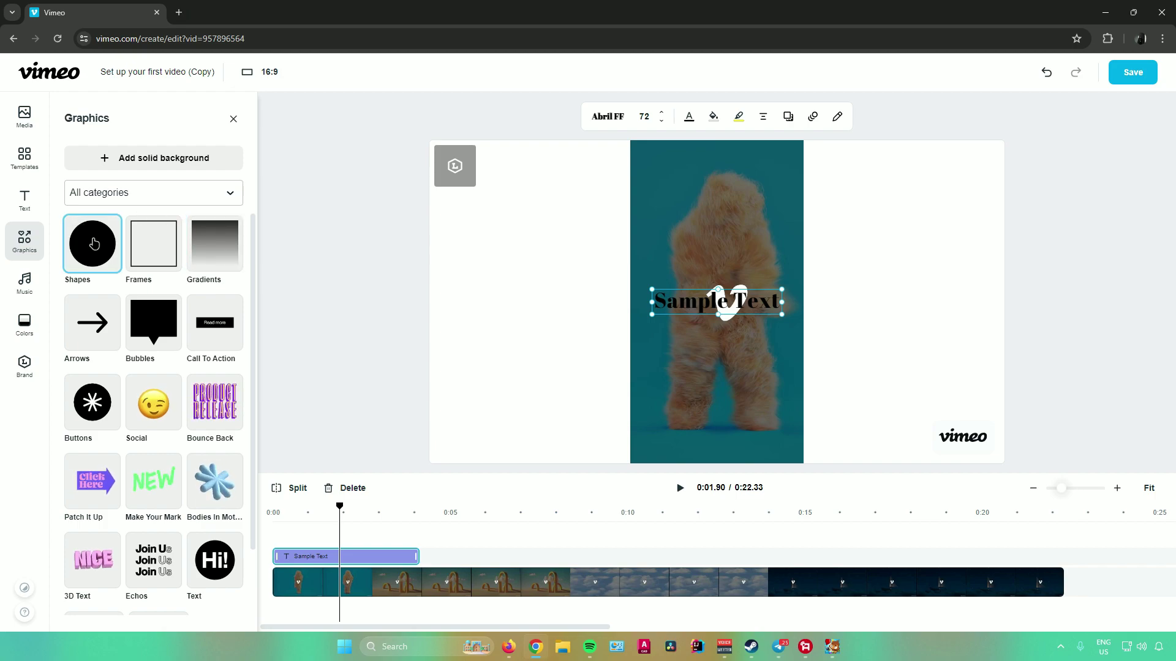
{"action": "scroll", "coordinate": [153, 294], "scroll_direction": "down", "scroll_amount": 1}
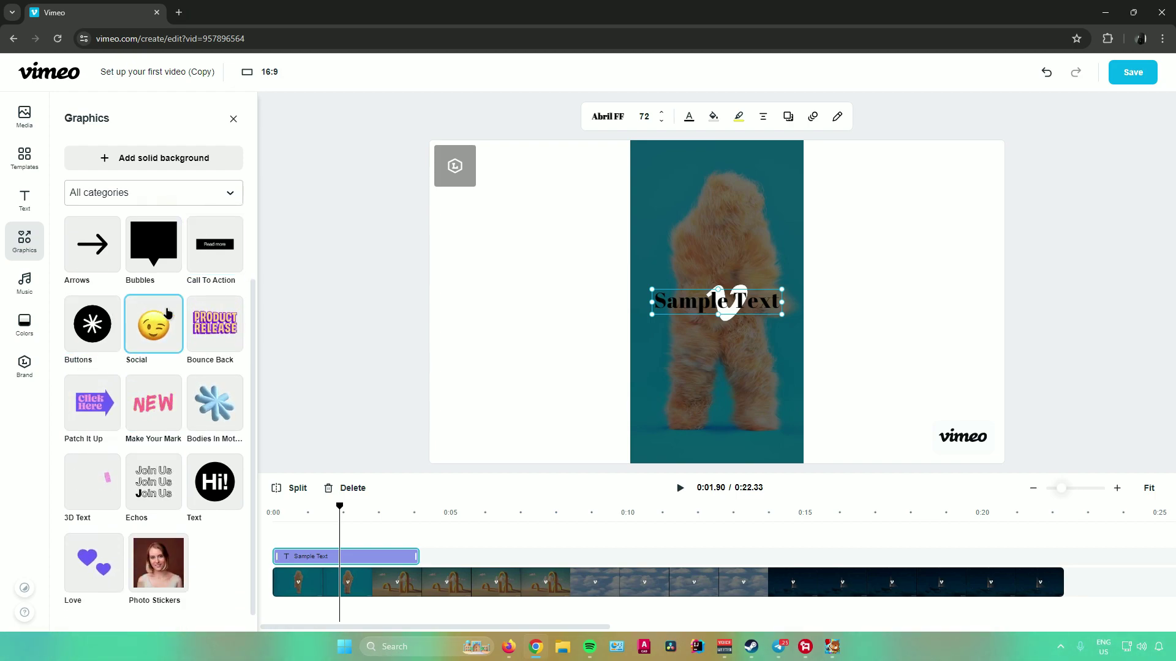
{"action": "scroll", "coordinate": [128, 297], "scroll_direction": "up", "scroll_amount": 1}
{"action": "scroll", "coordinate": [129, 297], "scroll_direction": "up", "scroll_amount": 1}
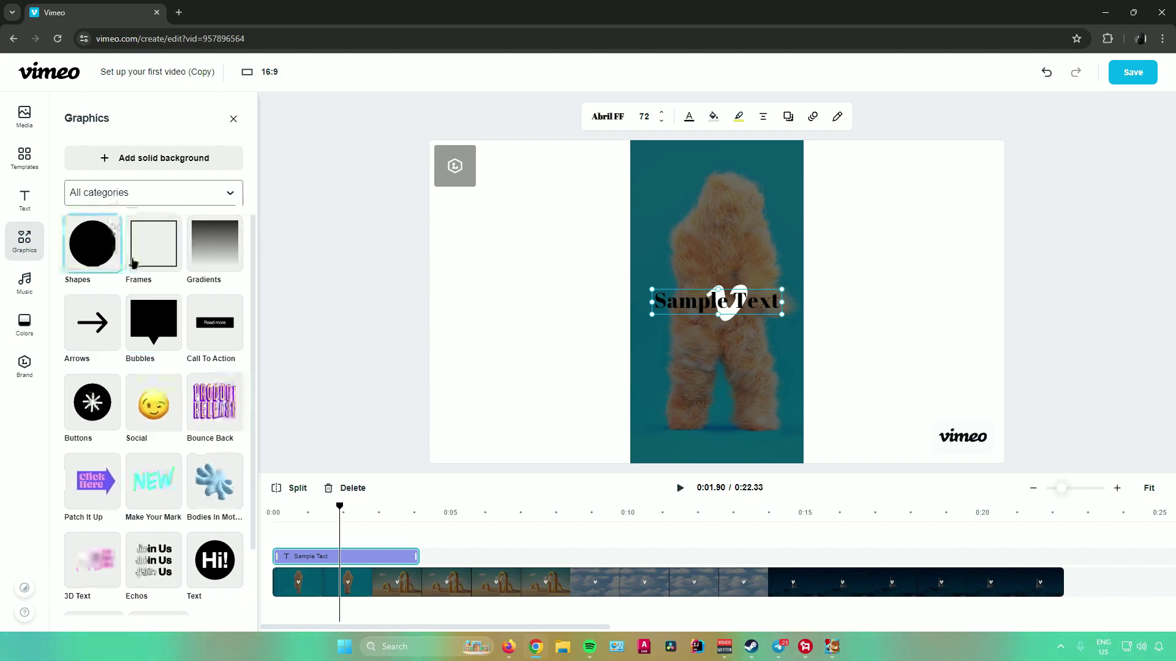
{"action": "left_click", "coordinate": [136, 201]}
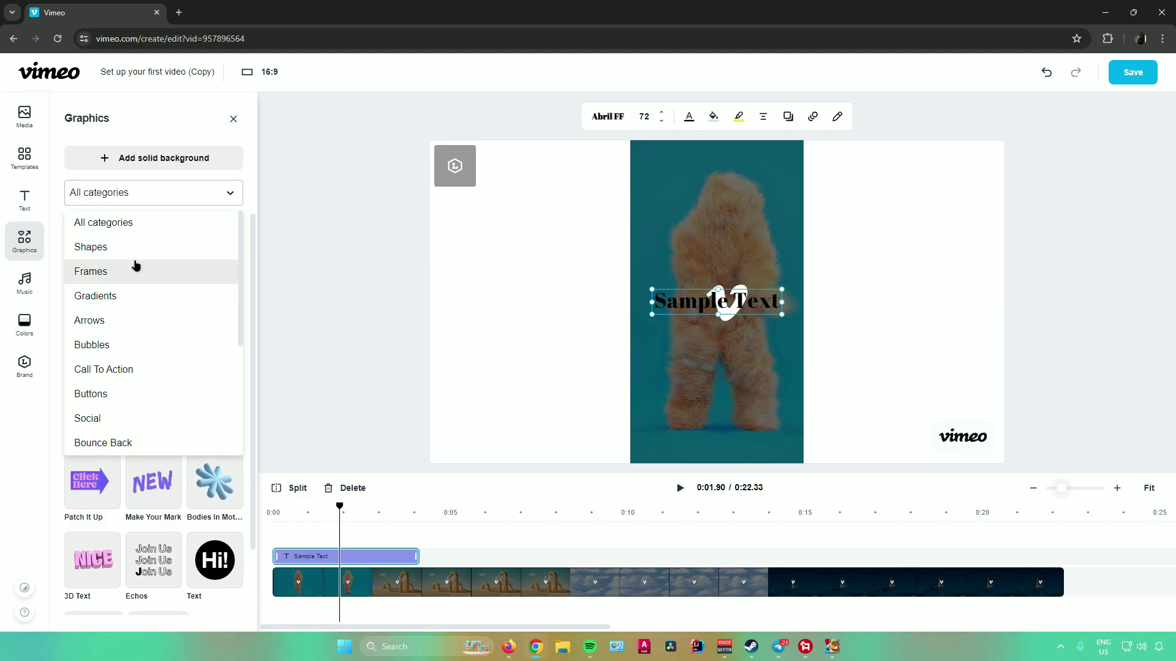
{"action": "left_click", "coordinate": [133, 201]}
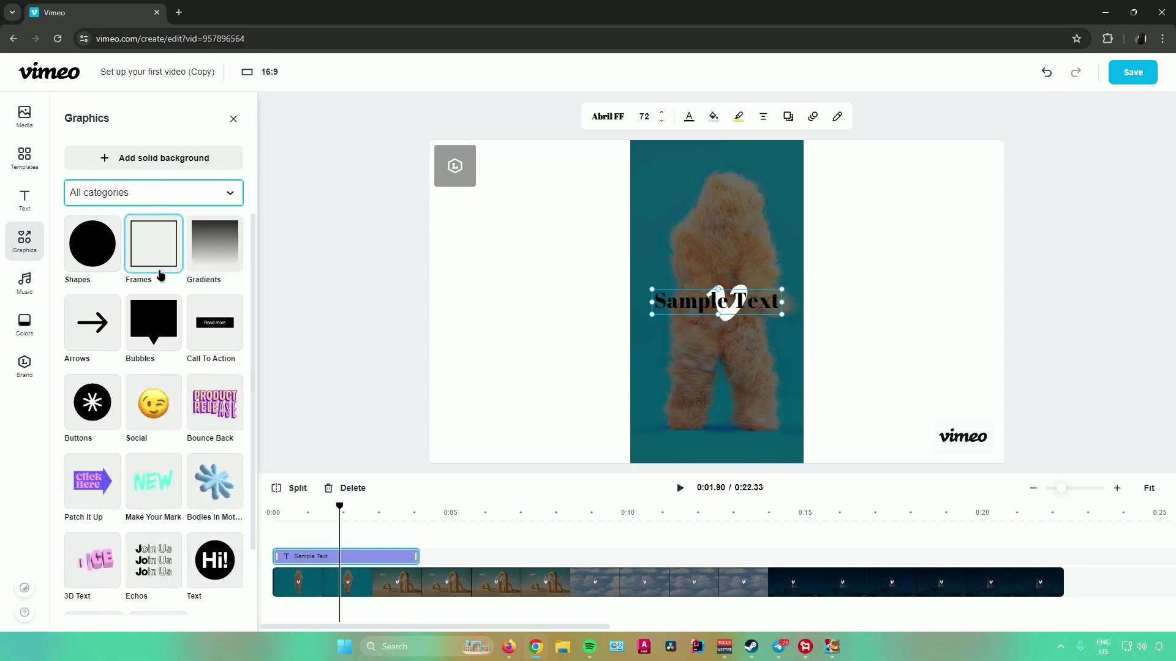
Add the black circle from the Shapes graphics and place it above the Sample Text.
{"action": "left_click", "coordinate": [87, 242]}
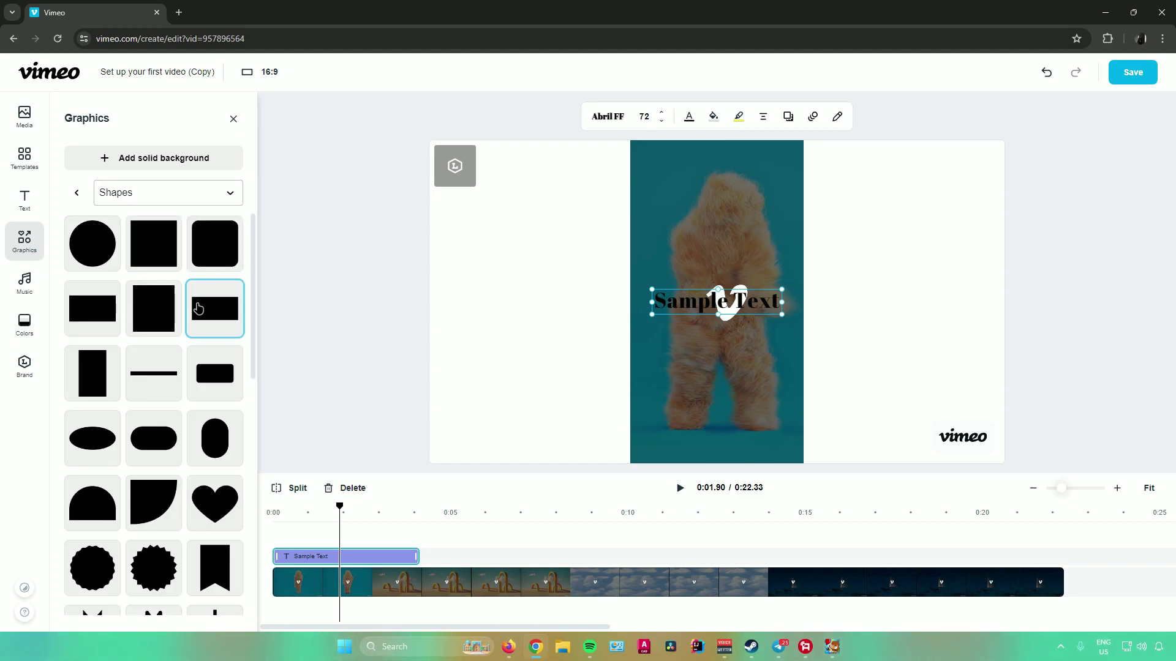
{"action": "scroll", "coordinate": [171, 342], "scroll_direction": "down", "scroll_amount": 5}
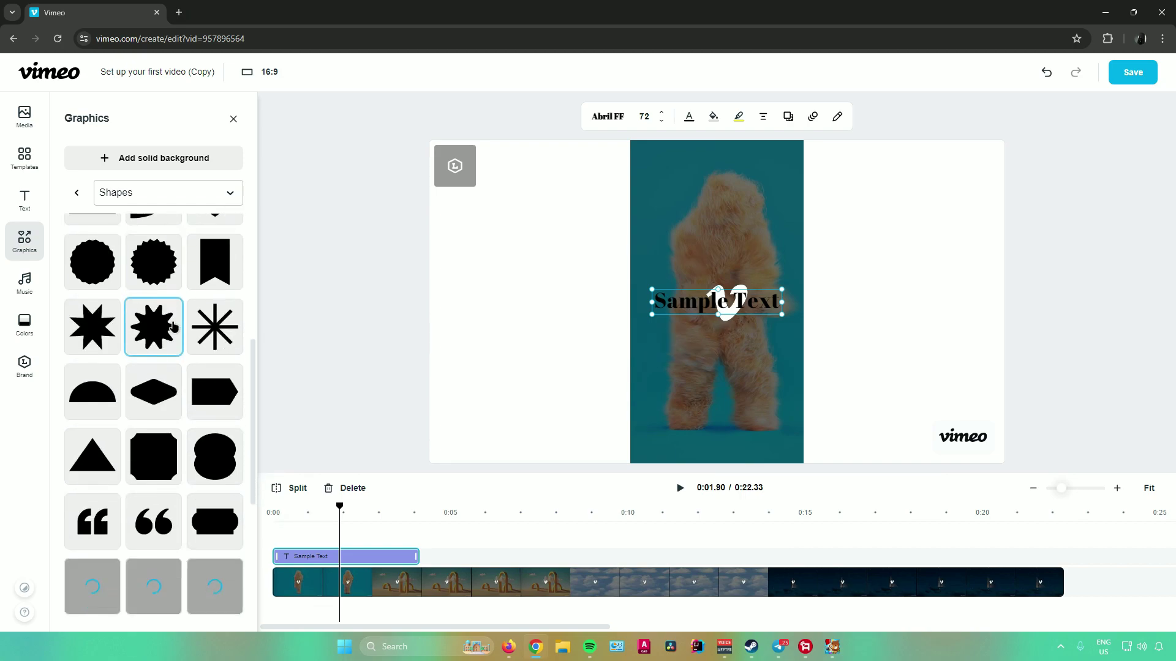
{"action": "scroll", "coordinate": [184, 328], "scroll_direction": "up", "scroll_amount": 5}
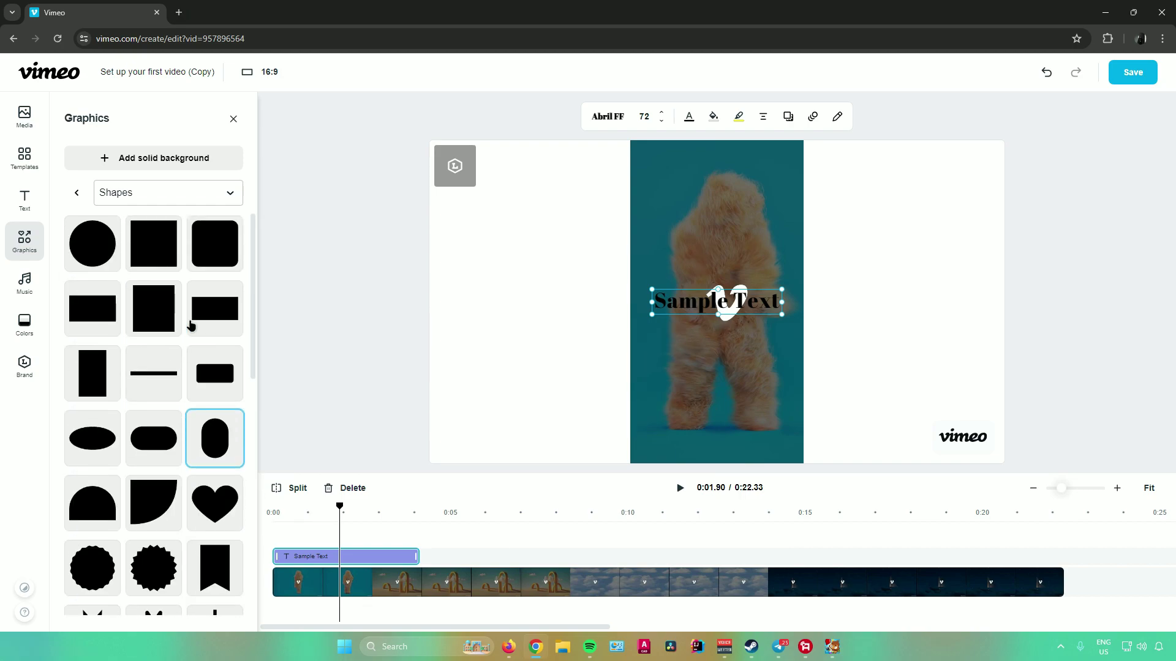
{"action": "left_click", "coordinate": [101, 254]}
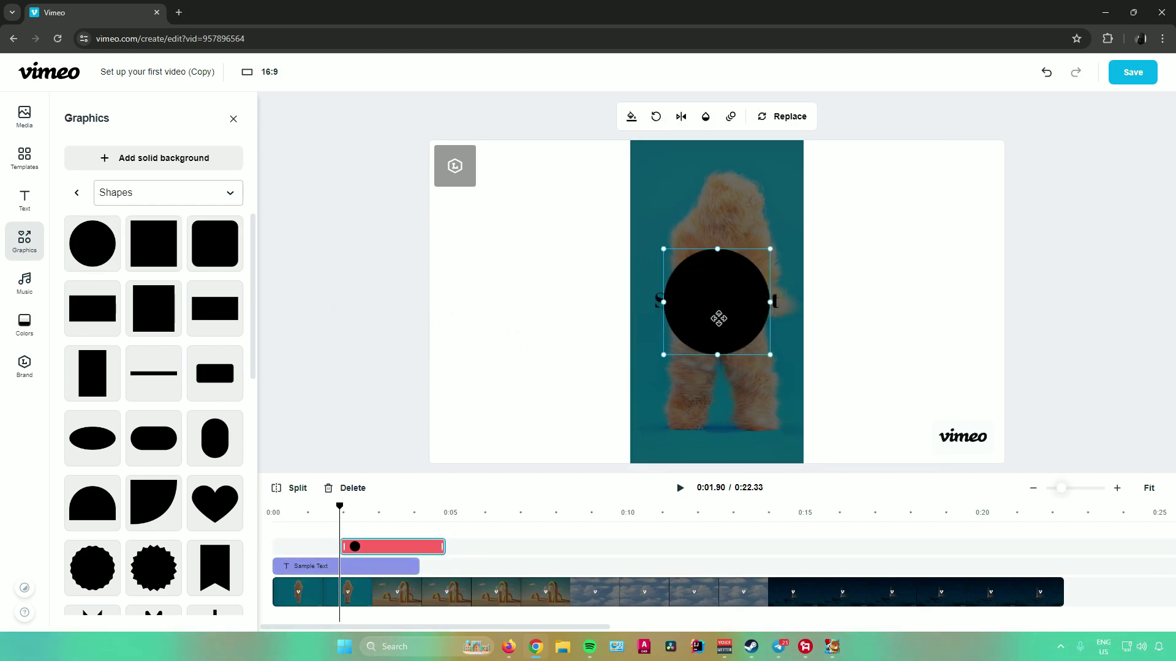
{"action": "left_click_drag", "start_coordinate": [719, 318], "coordinate": [724, 220]}
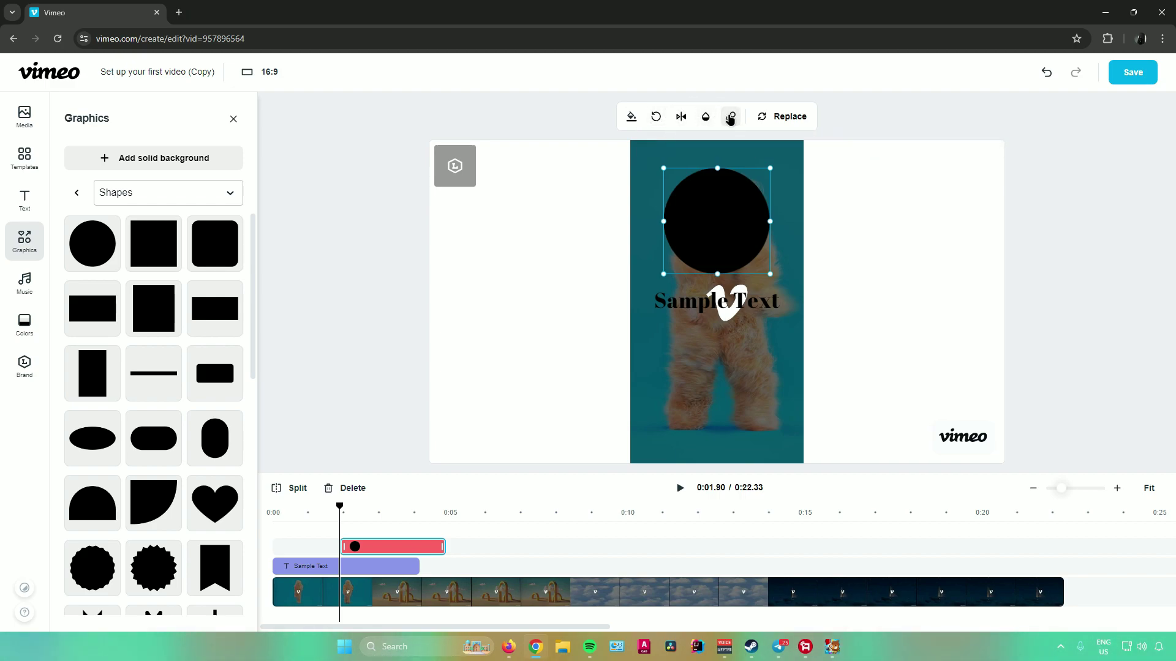
Shrink the circle to cover the furry figure's head and shift its clip to start at about 0:01.
{"action": "left_click_drag", "start_coordinate": [665, 161], "coordinate": [695, 193]}
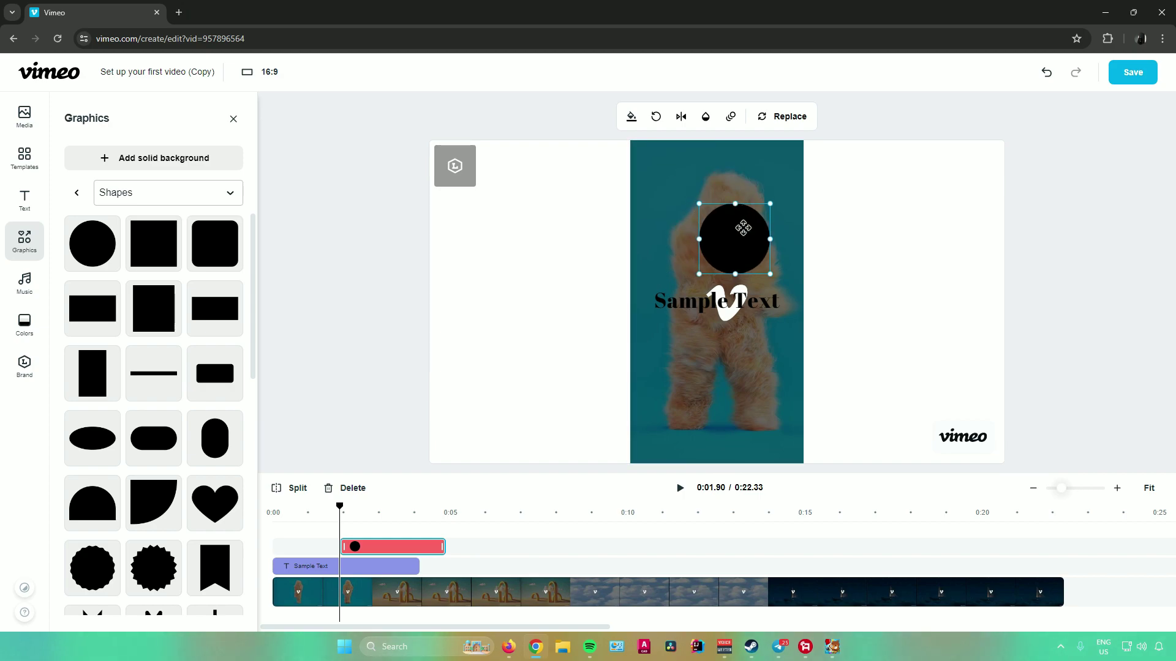
{"action": "left_click_drag", "start_coordinate": [744, 228], "coordinate": [742, 194]}
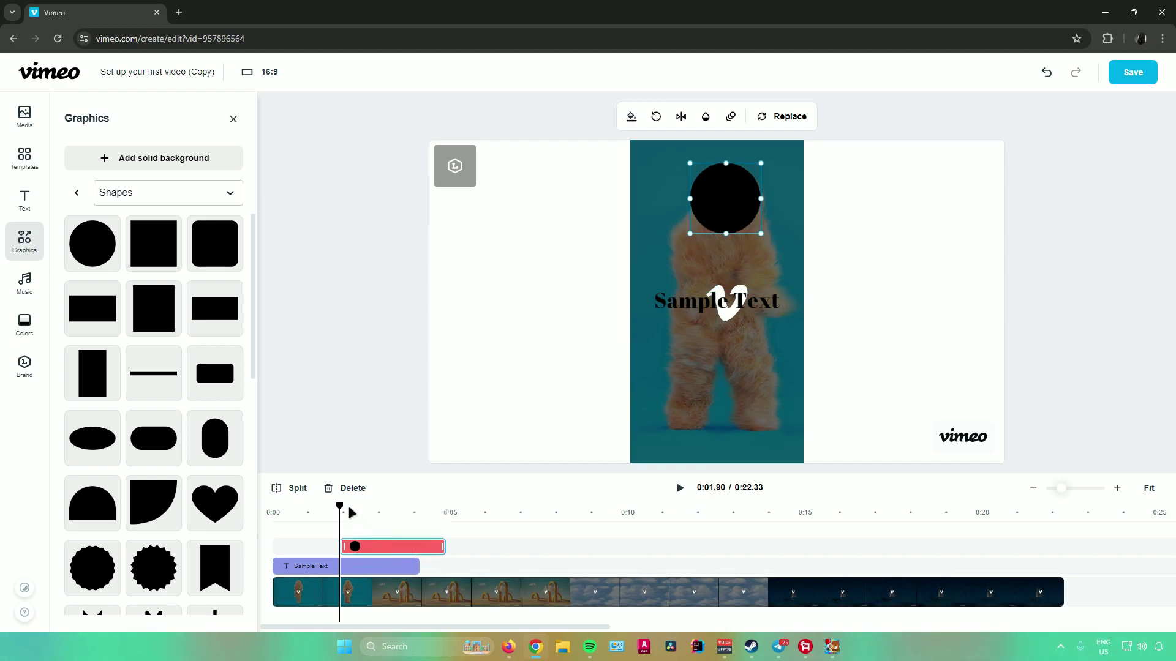
{"action": "left_click_drag", "start_coordinate": [326, 512], "coordinate": [355, 547]}
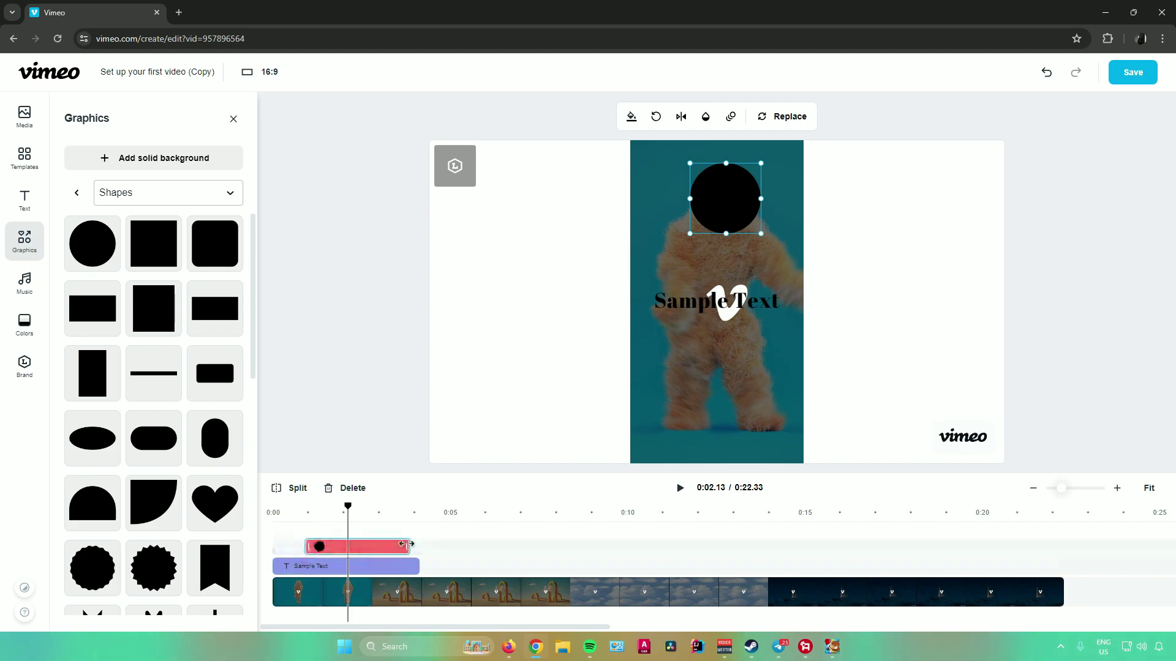
Add the featured music track Eyt to the timeline, starting at about 0:02.
{"action": "left_click", "coordinate": [25, 281]}
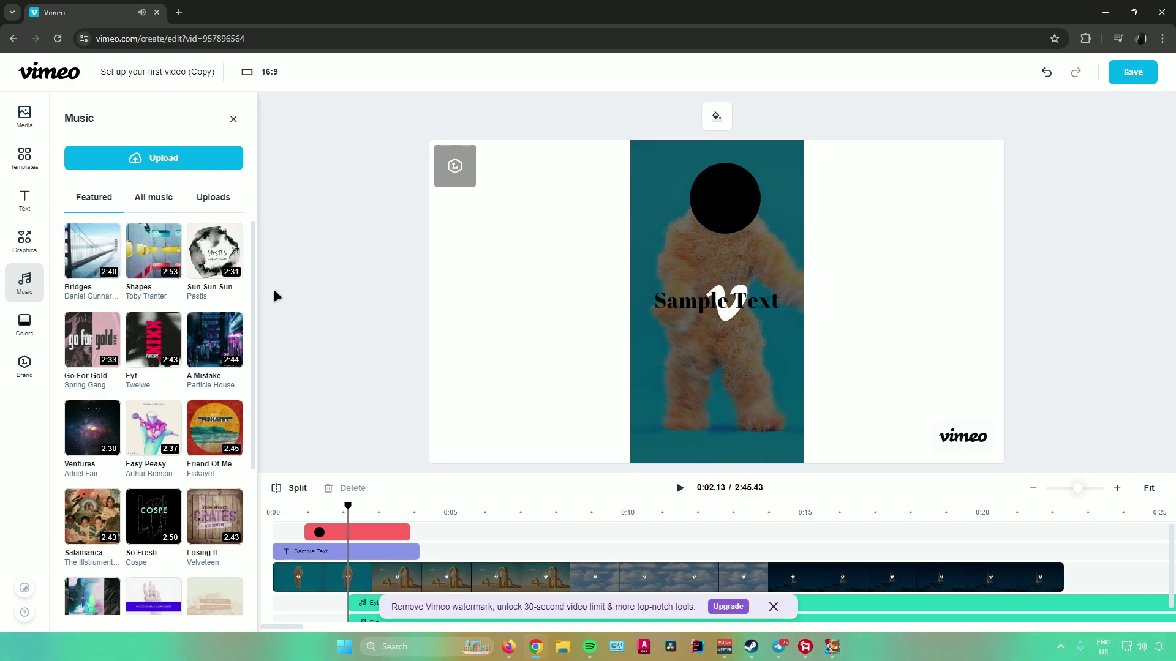
{"action": "left_click_drag", "start_coordinate": [252, 278], "coordinate": [284, 270]}
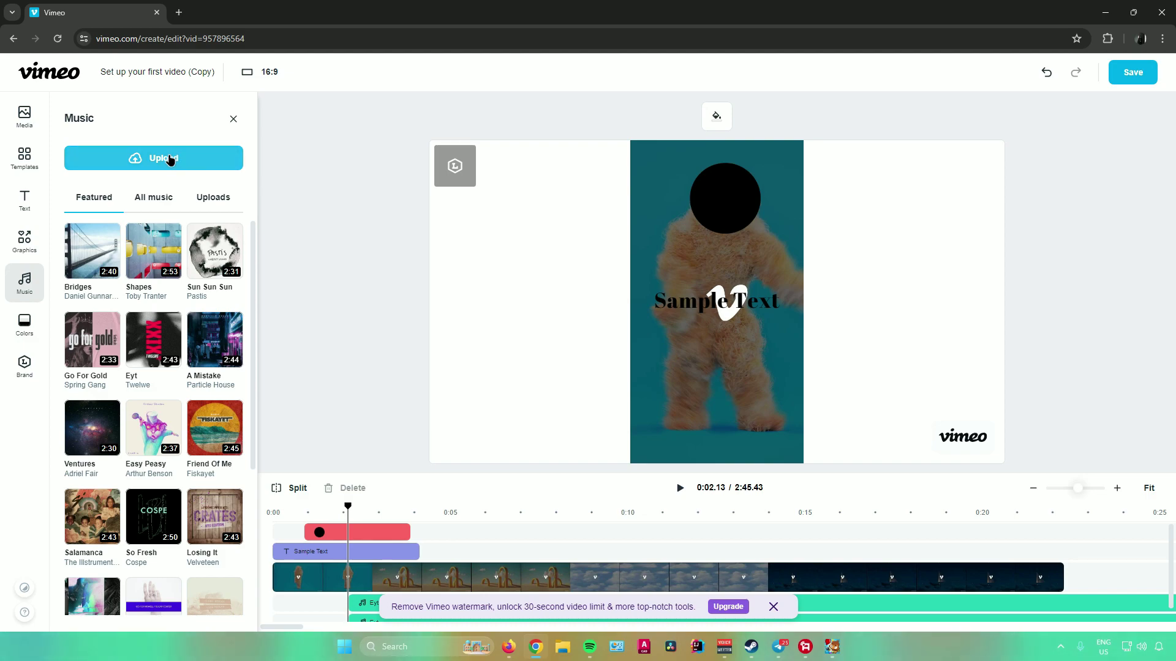
Examine the full music library's category, mood, genre and type filters, and check the uploaded music section.
{"action": "left_click", "coordinate": [162, 198]}
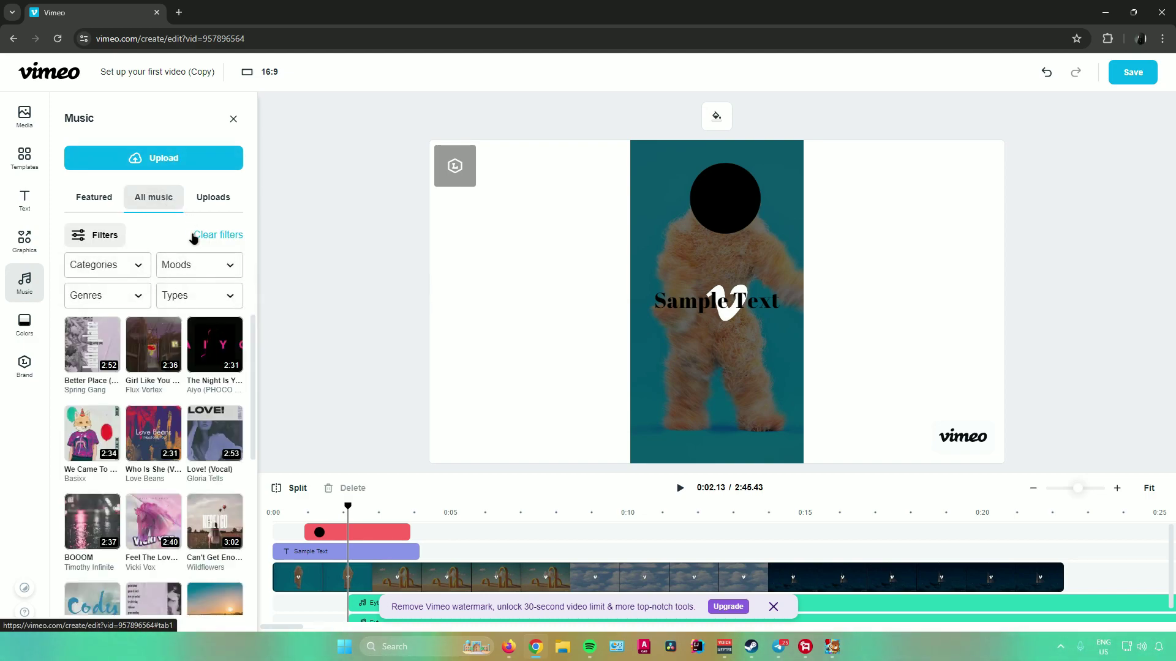
{"action": "left_click", "coordinate": [127, 265]}
{"action": "left_click", "coordinate": [147, 265]}
{"action": "left_click", "coordinate": [175, 267]}
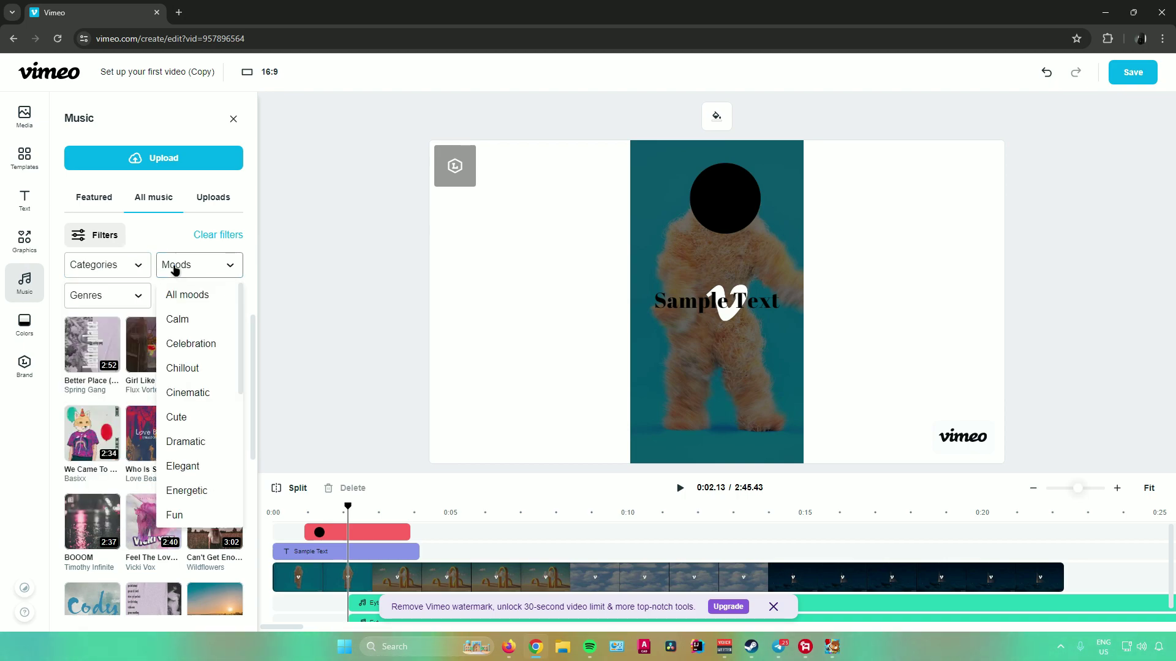
{"action": "left_click", "coordinate": [175, 267]}
{"action": "left_click", "coordinate": [136, 293]}
{"action": "left_click", "coordinate": [137, 294]}
{"action": "left_click", "coordinate": [187, 297]}
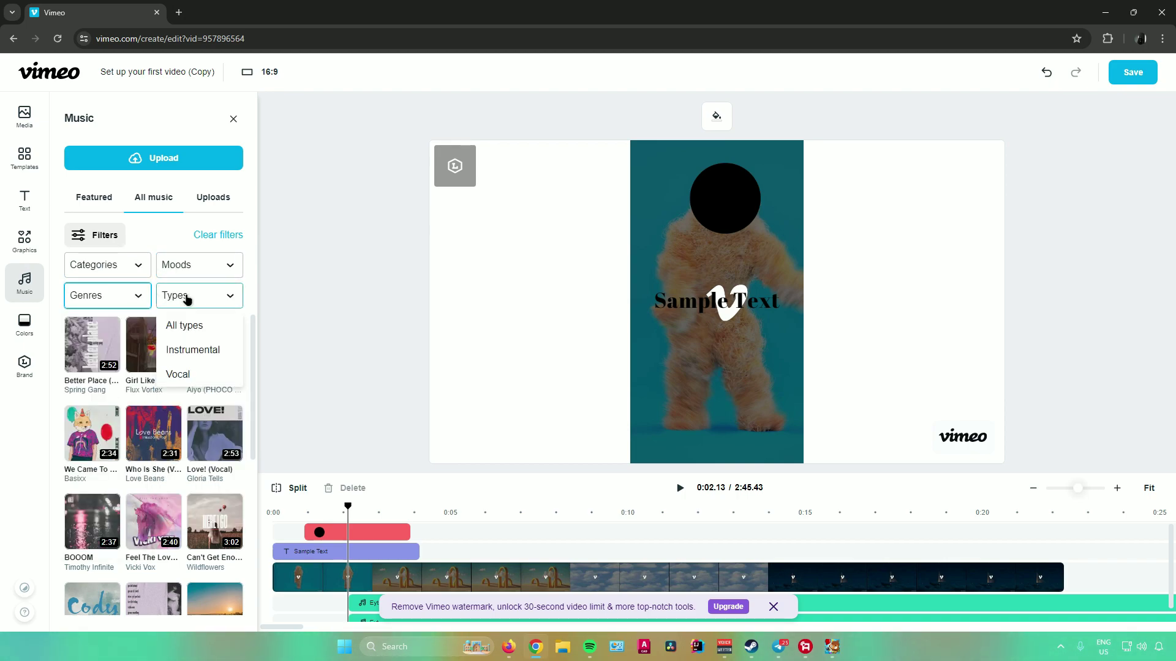
{"action": "left_click", "coordinate": [233, 298]}
{"action": "left_click_drag", "start_coordinate": [254, 318], "coordinate": [248, 292]}
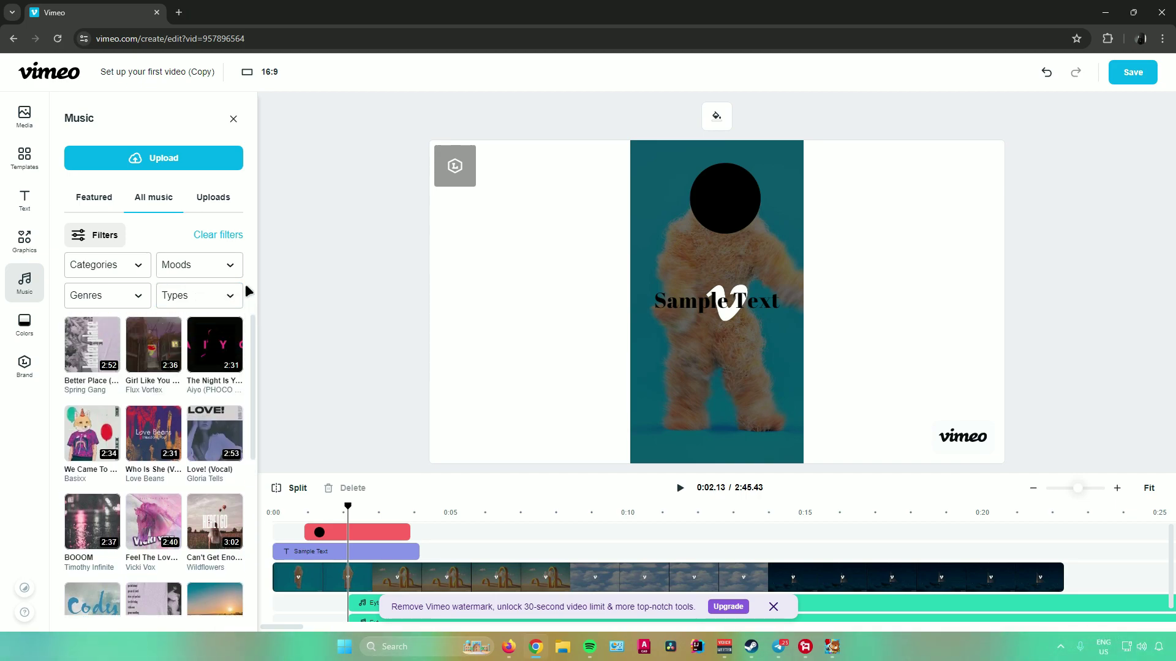
{"action": "left_click", "coordinate": [205, 198]}
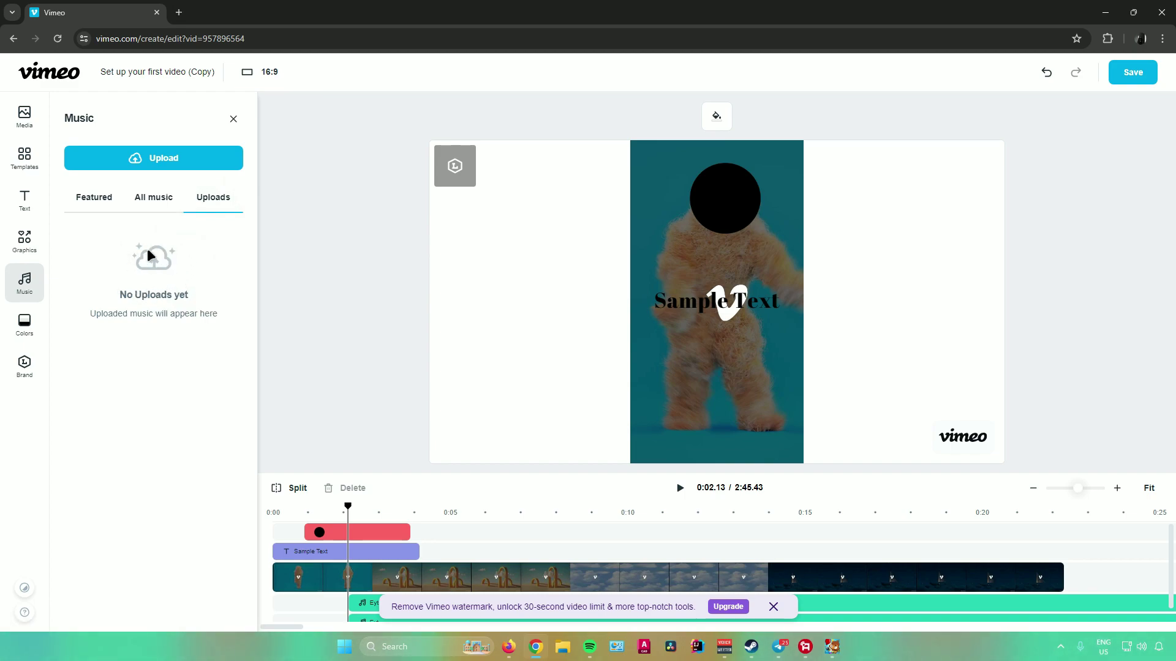
Apply the navy, red and white color palette to the video.
{"action": "left_click", "coordinate": [25, 325]}
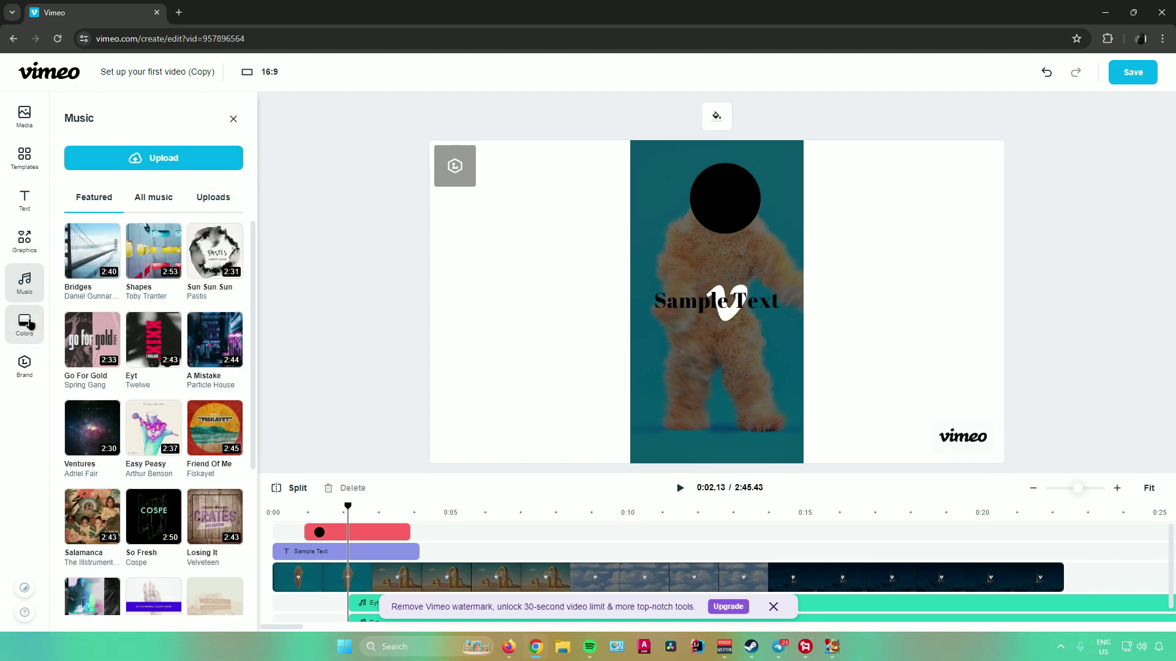
{"action": "scroll", "coordinate": [153, 325], "scroll_direction": "down", "scroll_amount": 5}
{"action": "scroll", "coordinate": [153, 318], "scroll_direction": "up", "scroll_amount": 5}
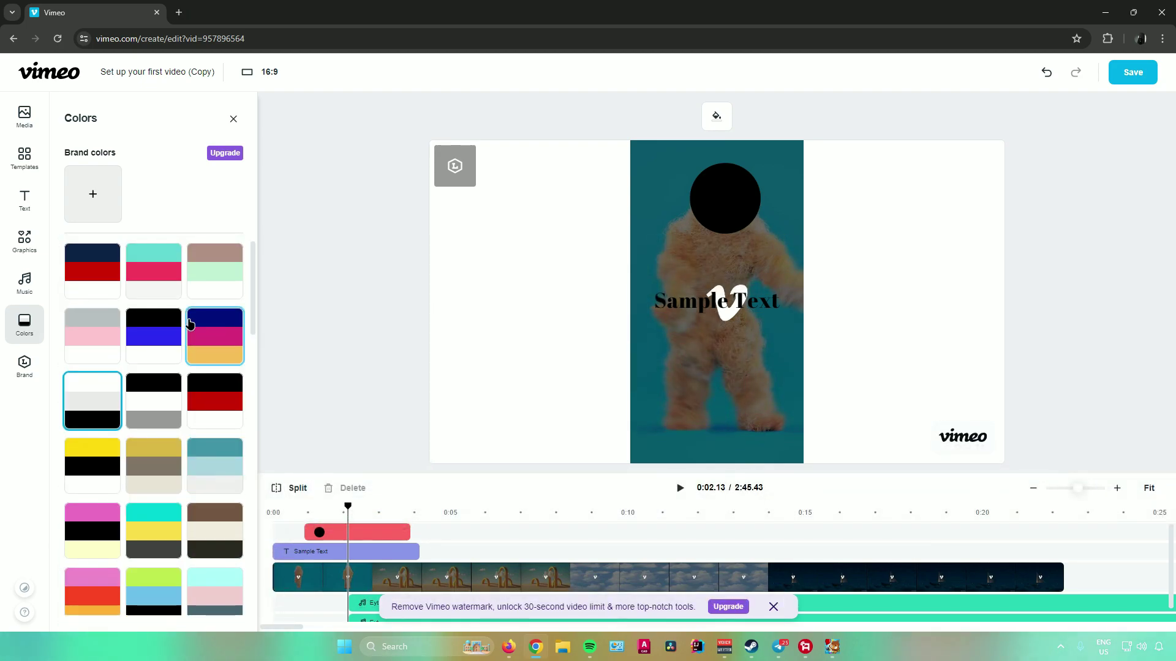
{"action": "left_click", "coordinate": [104, 275]}
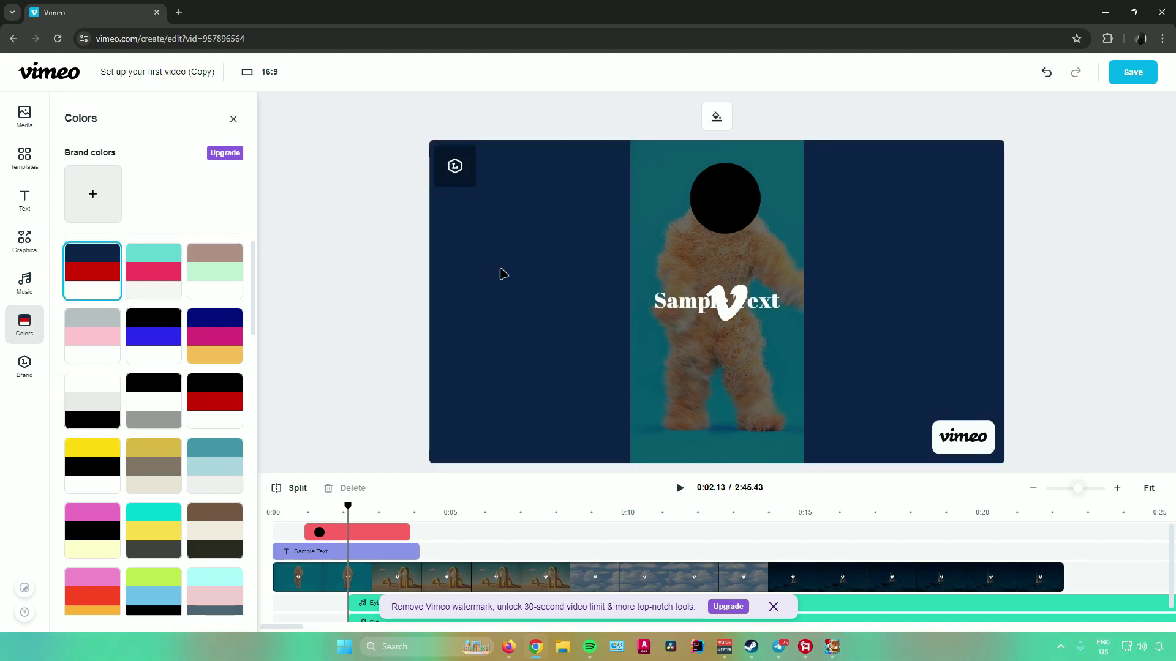
{"action": "scroll", "coordinate": [198, 300], "scroll_direction": "down", "scroll_amount": 13}
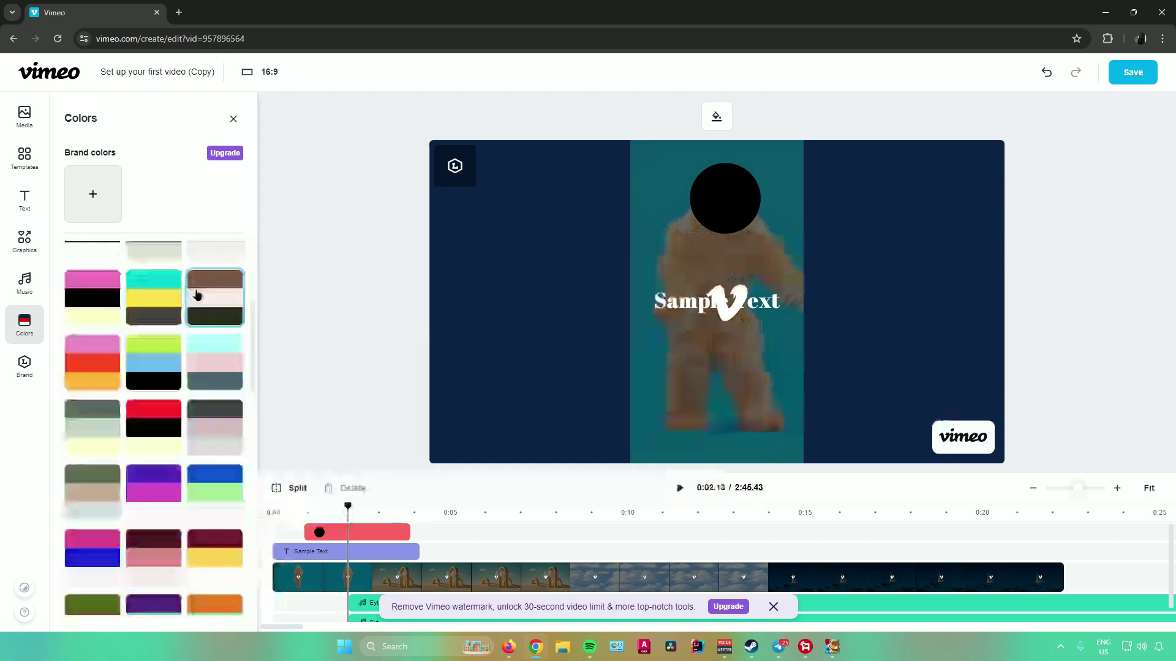
{"action": "scroll", "coordinate": [199, 308], "scroll_direction": "up", "scroll_amount": 13}
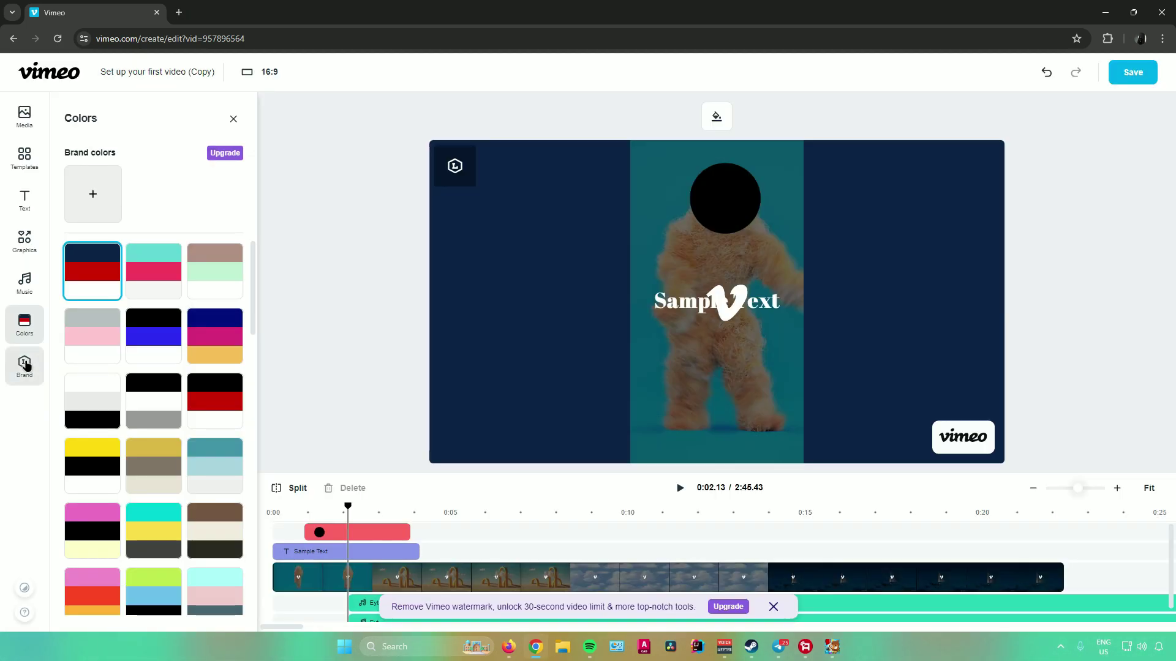
Examine the plan upgrade offer for the brand tools, dismiss it, and check the canvas guide options.
{"action": "left_click", "coordinate": [25, 366]}
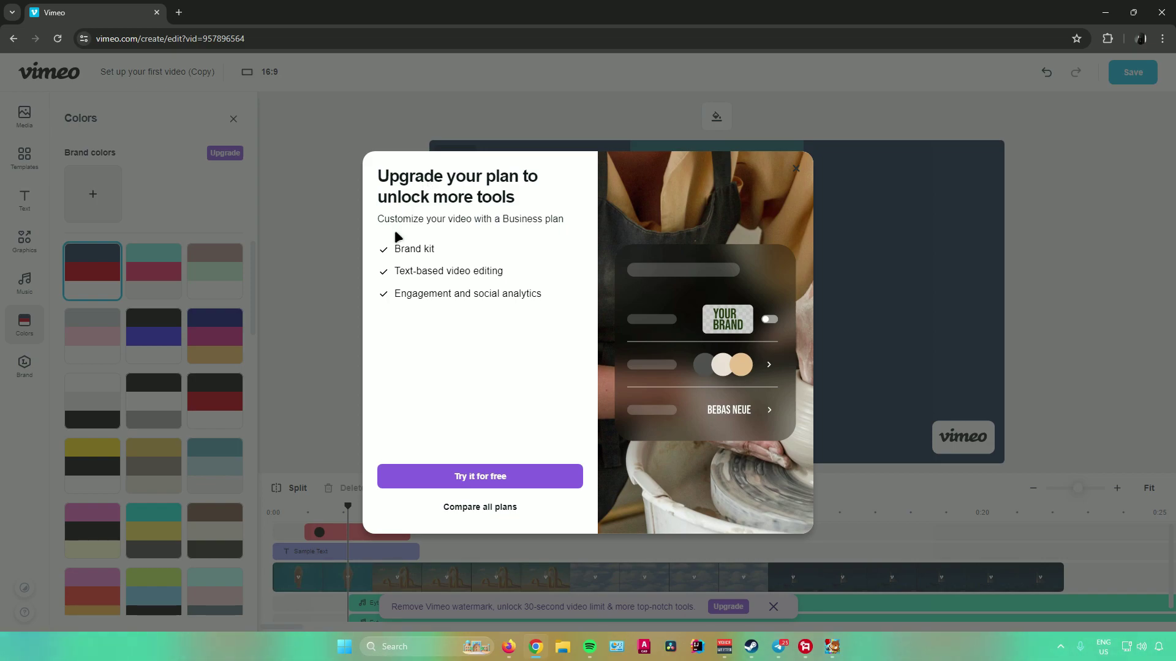
{"action": "left_click", "coordinate": [334, 248]}
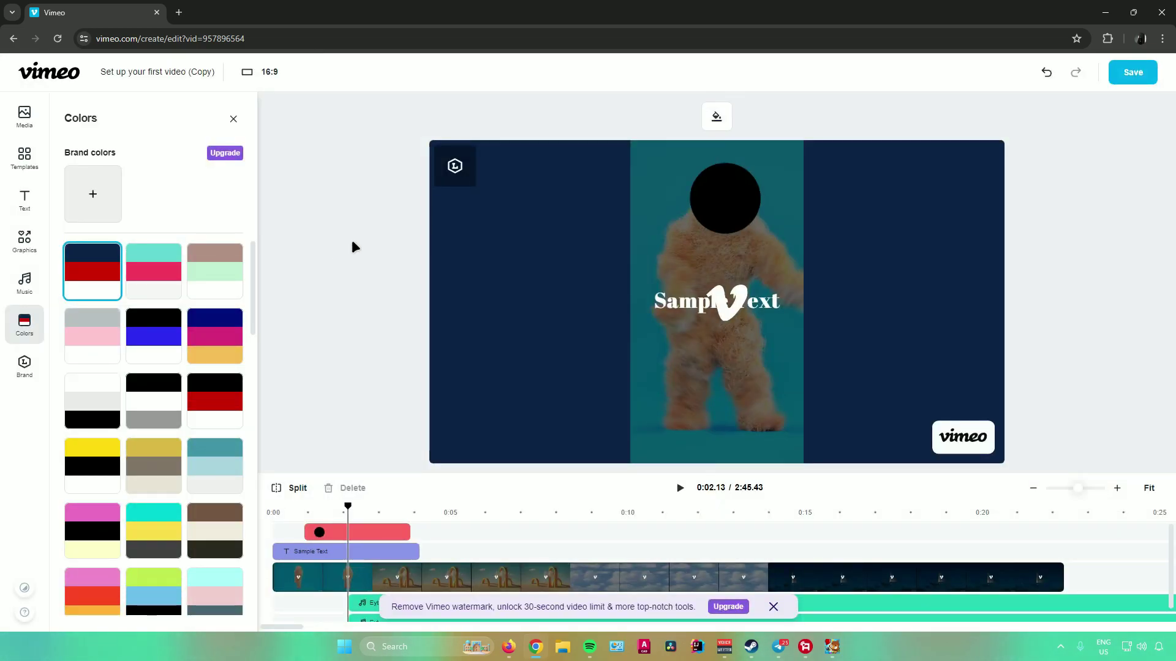
{"action": "right_click", "coordinate": [351, 240]}
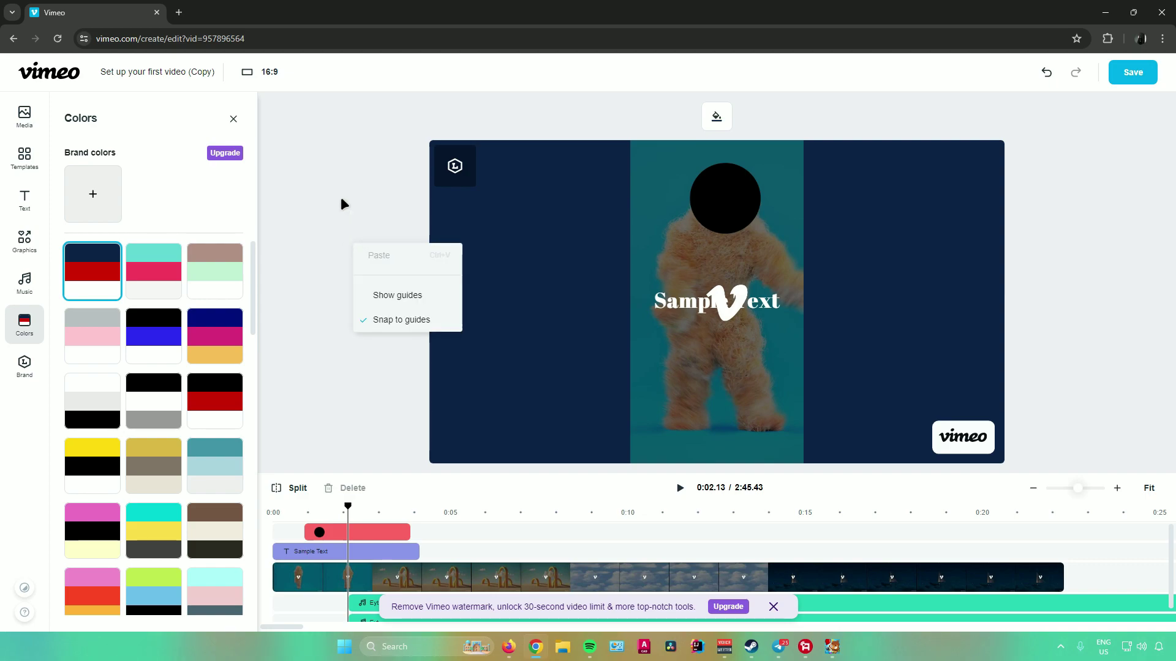
{"action": "left_click", "coordinate": [340, 197]}
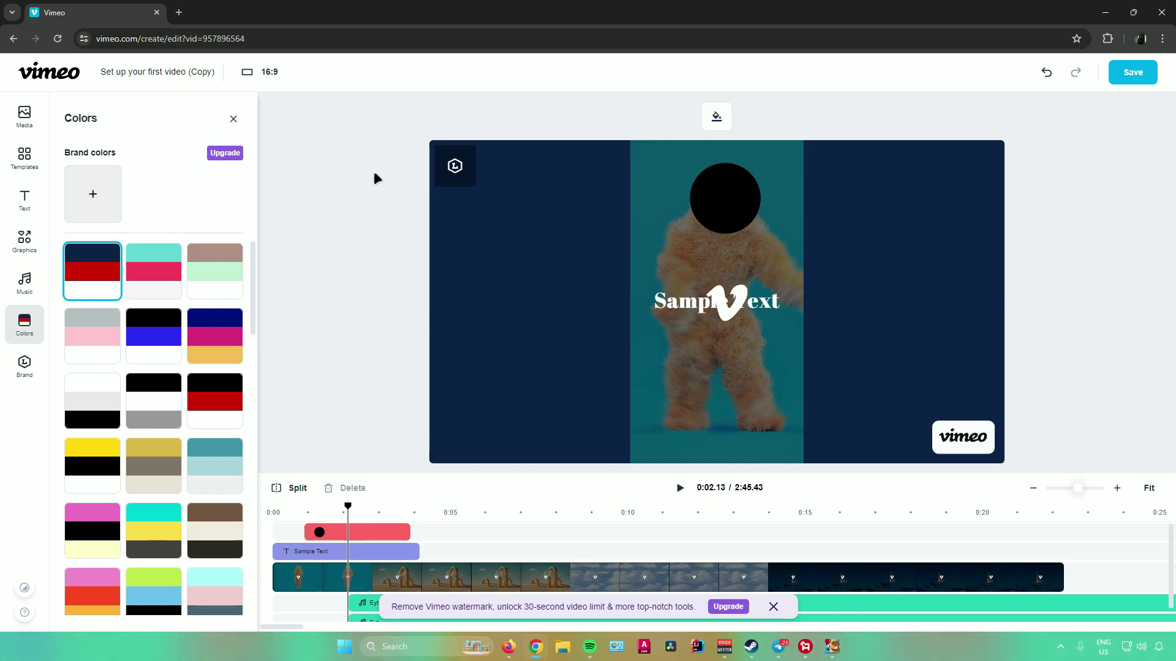
Save the edited video and review its detail fields, from title and description to language and copyright.
{"action": "left_click", "coordinate": [1133, 72]}
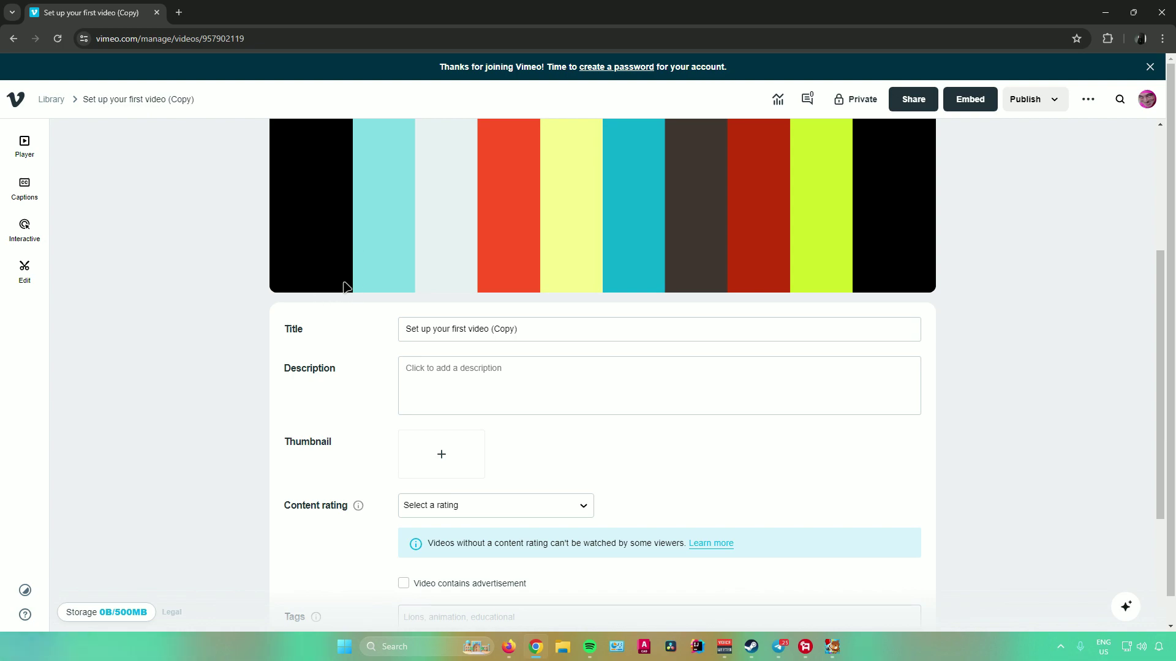
{"action": "scroll", "coordinate": [380, 321], "scroll_direction": "down", "scroll_amount": 1}
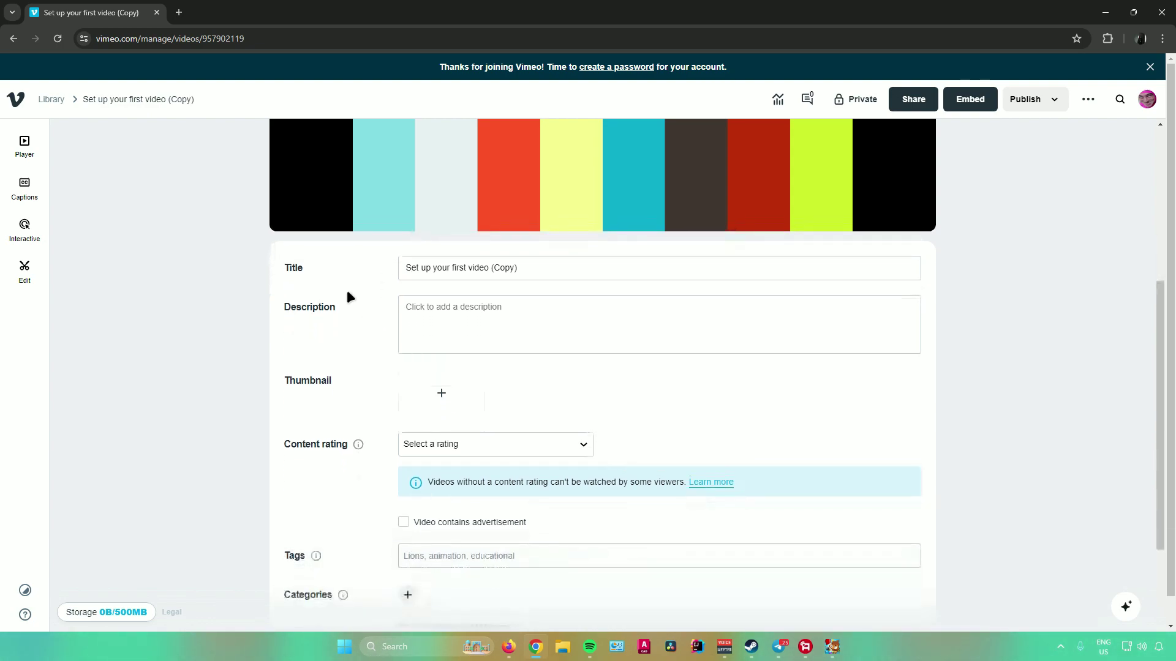
{"action": "scroll", "coordinate": [347, 312], "scroll_direction": "down", "scroll_amount": 2}
{"action": "scroll", "coordinate": [334, 334], "scroll_direction": "down", "scroll_amount": 1}
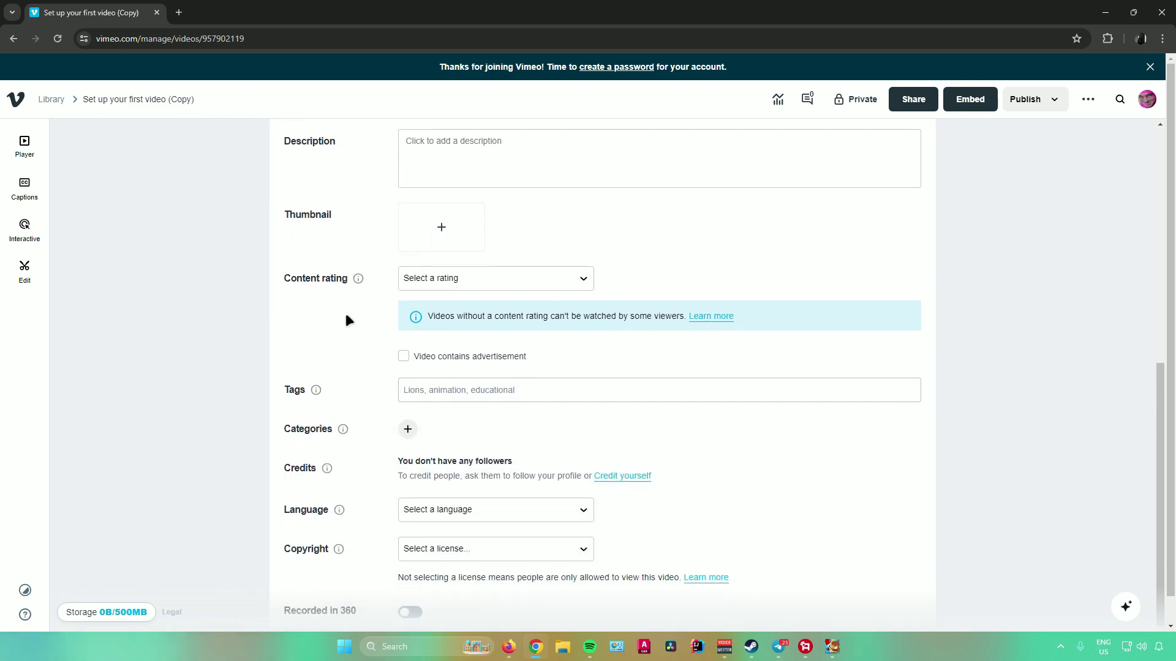
{"action": "scroll", "coordinate": [427, 303], "scroll_direction": "up", "scroll_amount": 10}
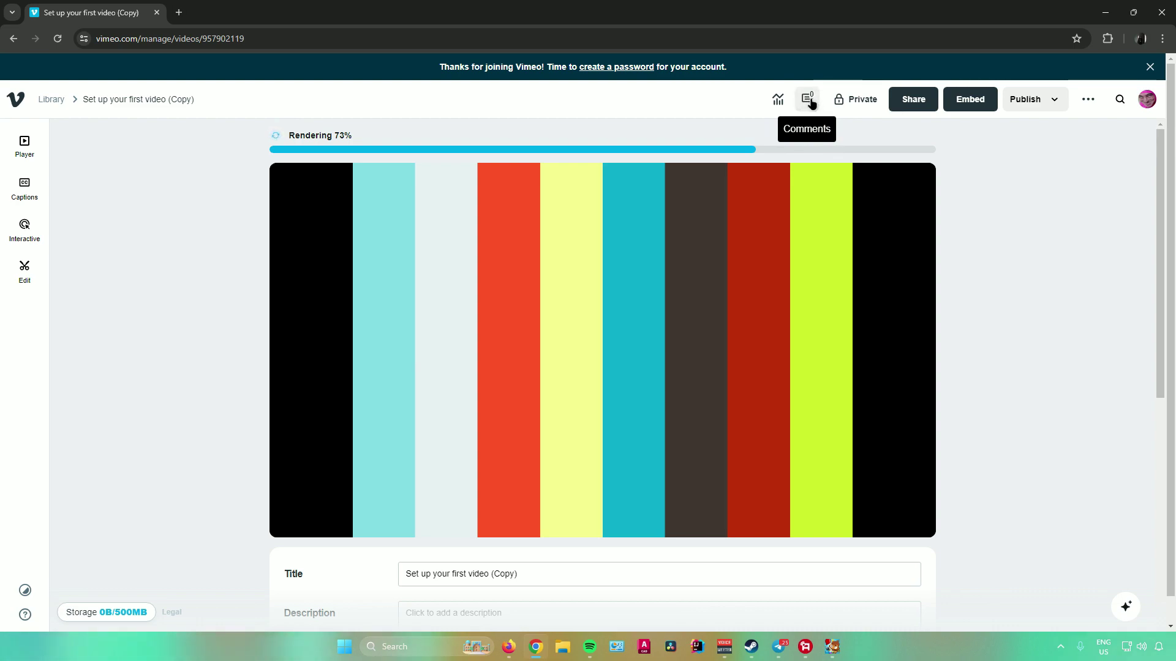
Examine the video's privacy settings, including downloads, showcases, link access levels and embedding.
{"action": "left_click", "coordinate": [853, 105]}
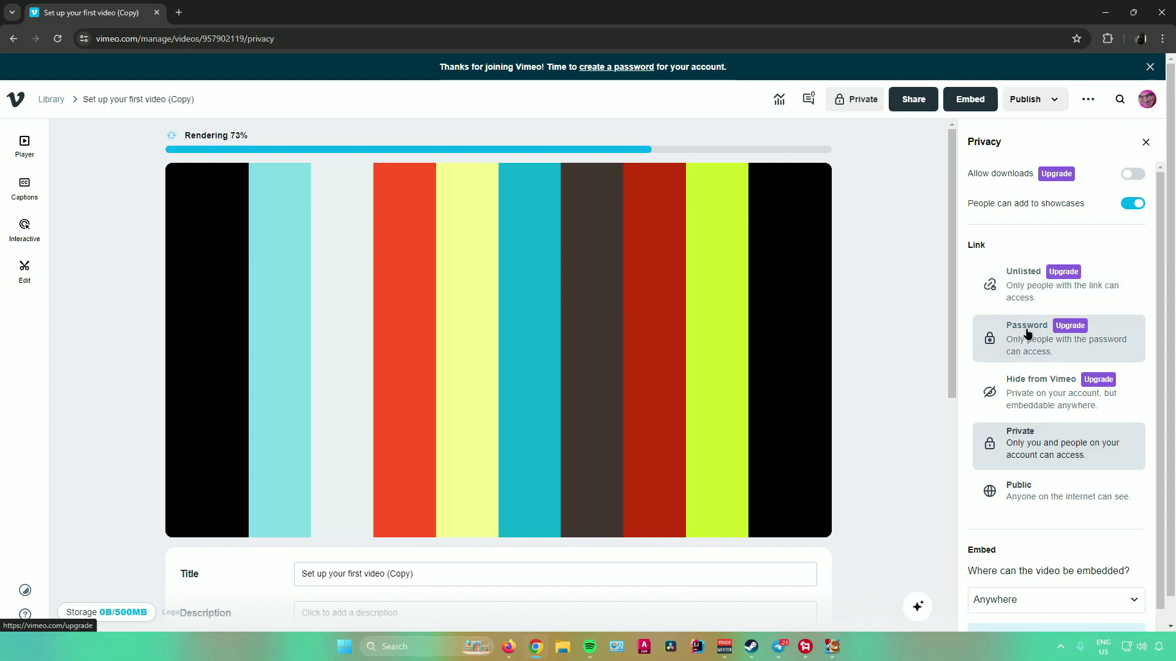
{"action": "scroll", "coordinate": [1025, 337], "scroll_direction": "down", "scroll_amount": 1}
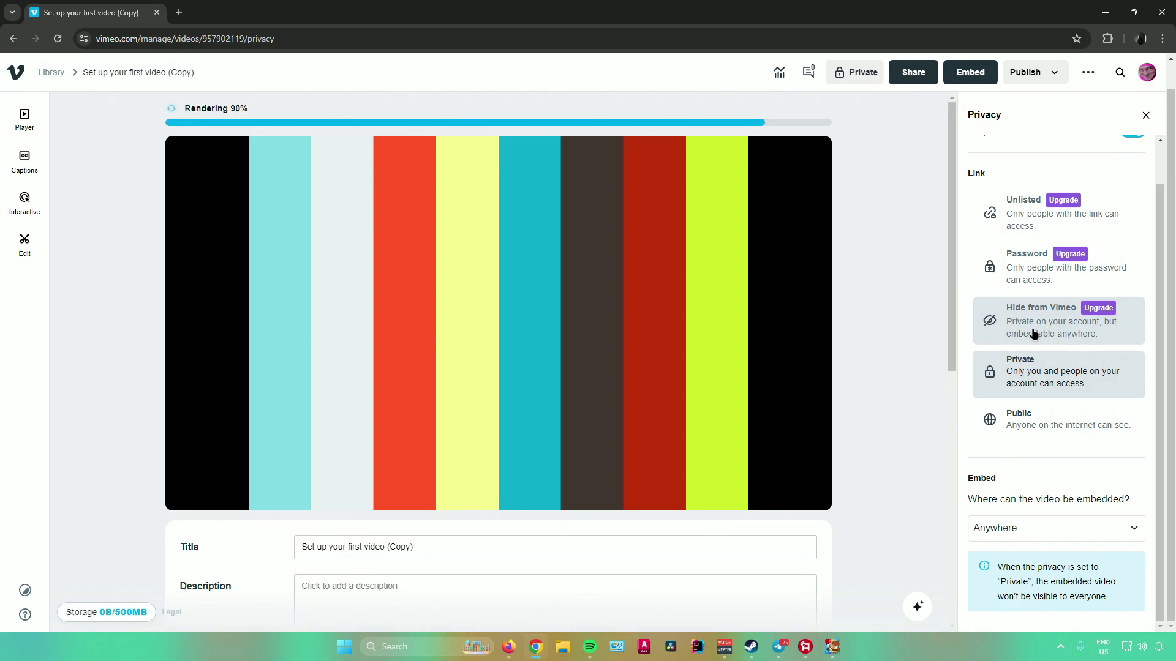
{"action": "scroll", "coordinate": [1032, 343], "scroll_direction": "up", "scroll_amount": 1}
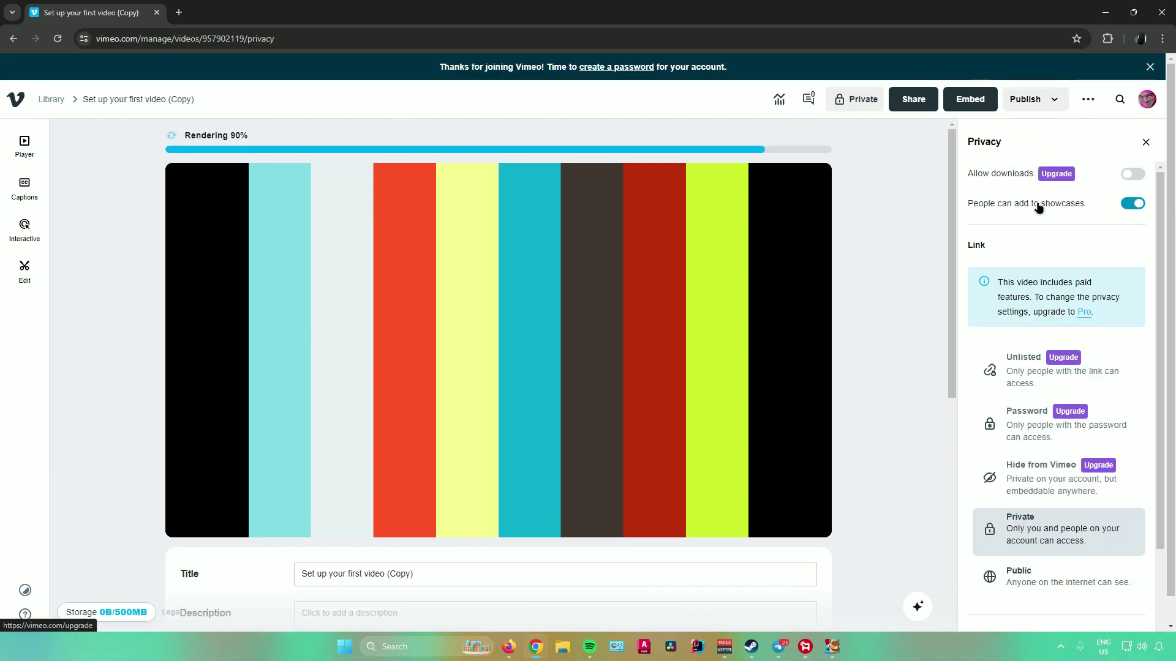
{"action": "scroll", "coordinate": [1032, 237], "scroll_direction": "down", "scroll_amount": 2}
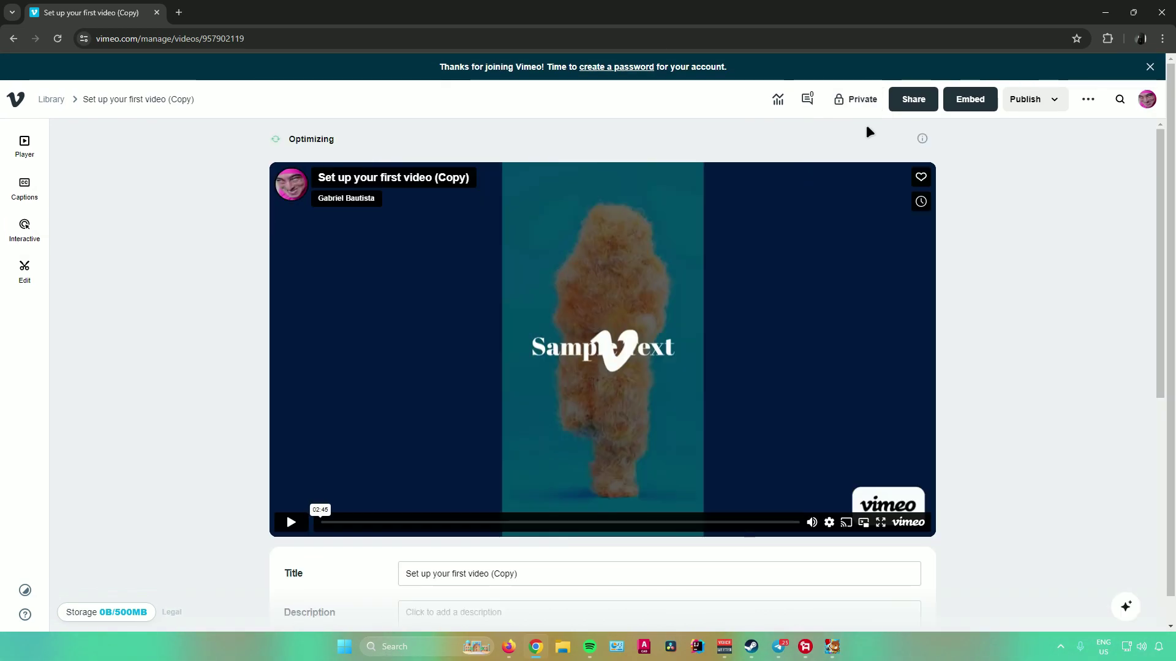
Examine the video's sharing settings and its link privacy choices, and close them without changing anything.
{"action": "left_click", "coordinate": [913, 101]}
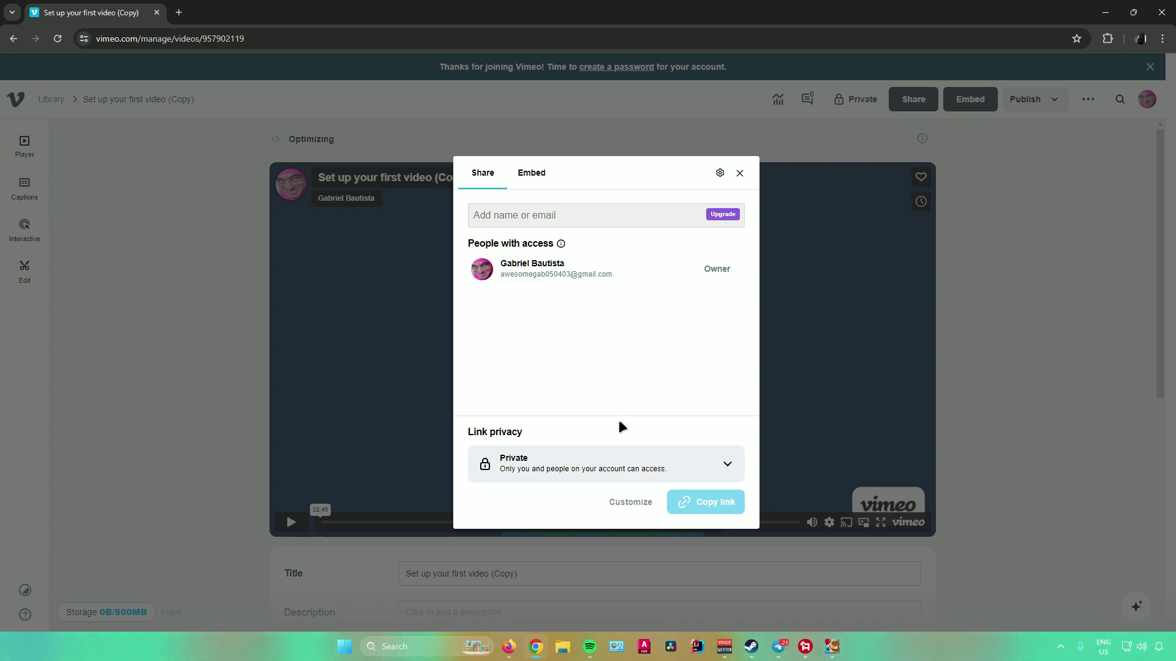
{"action": "left_click", "coordinate": [718, 468]}
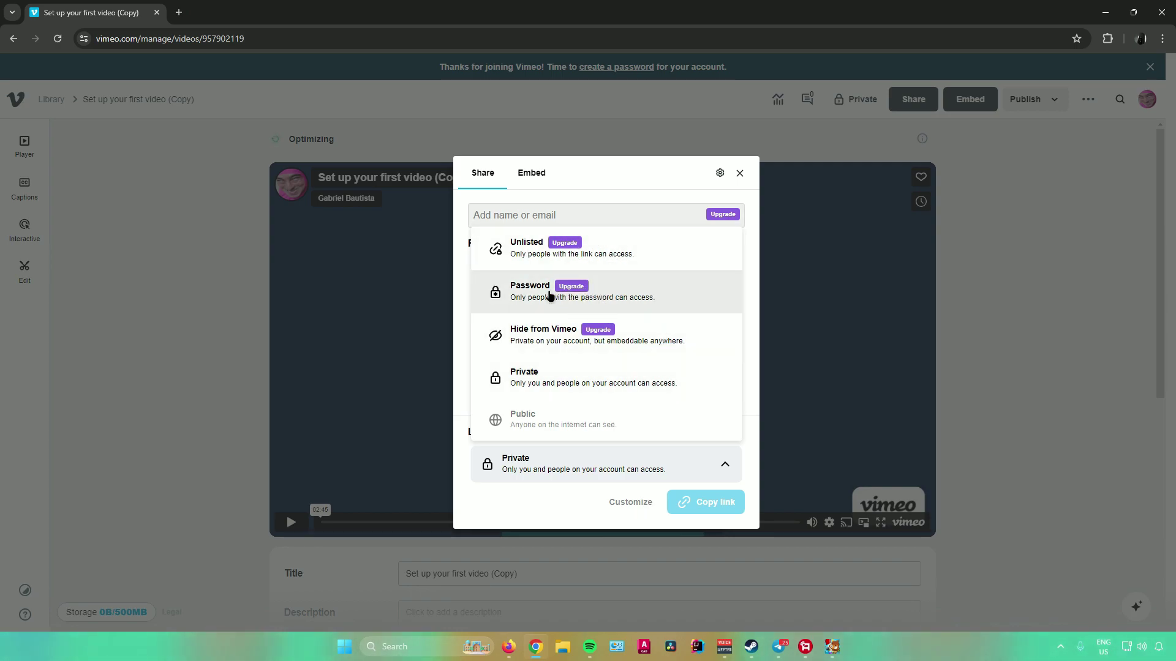
{"action": "left_click", "coordinate": [787, 246]}
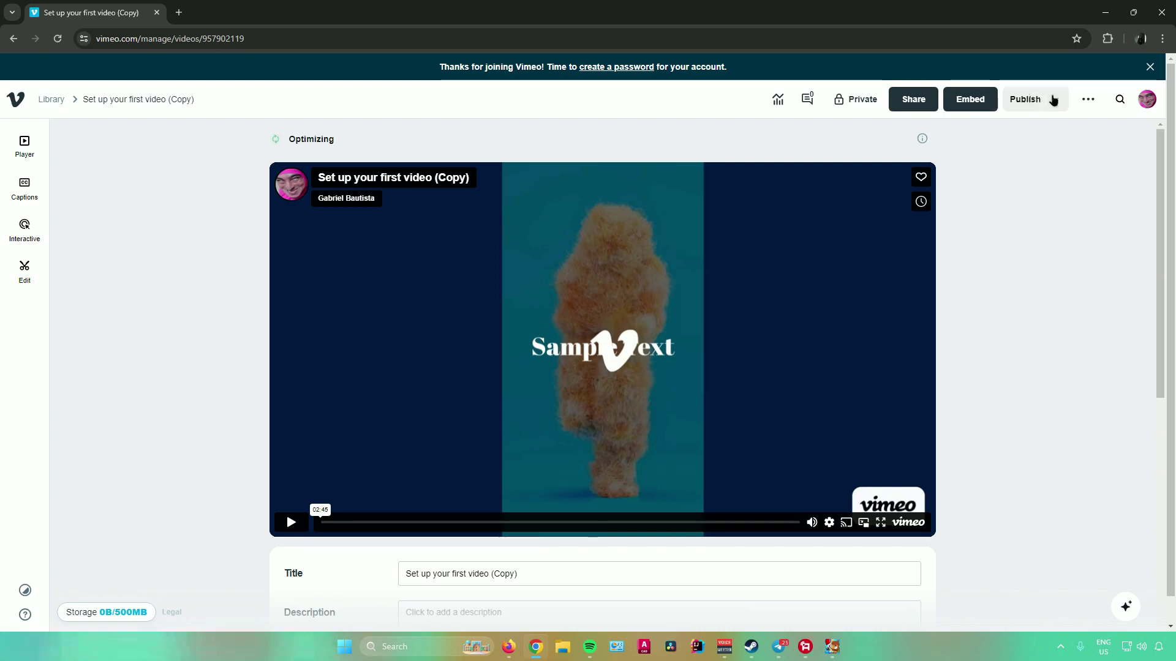
Examine the video's publishing options and its additional actions, such as moving, reviewing, sending and deleting.
{"action": "left_click", "coordinate": [1029, 100]}
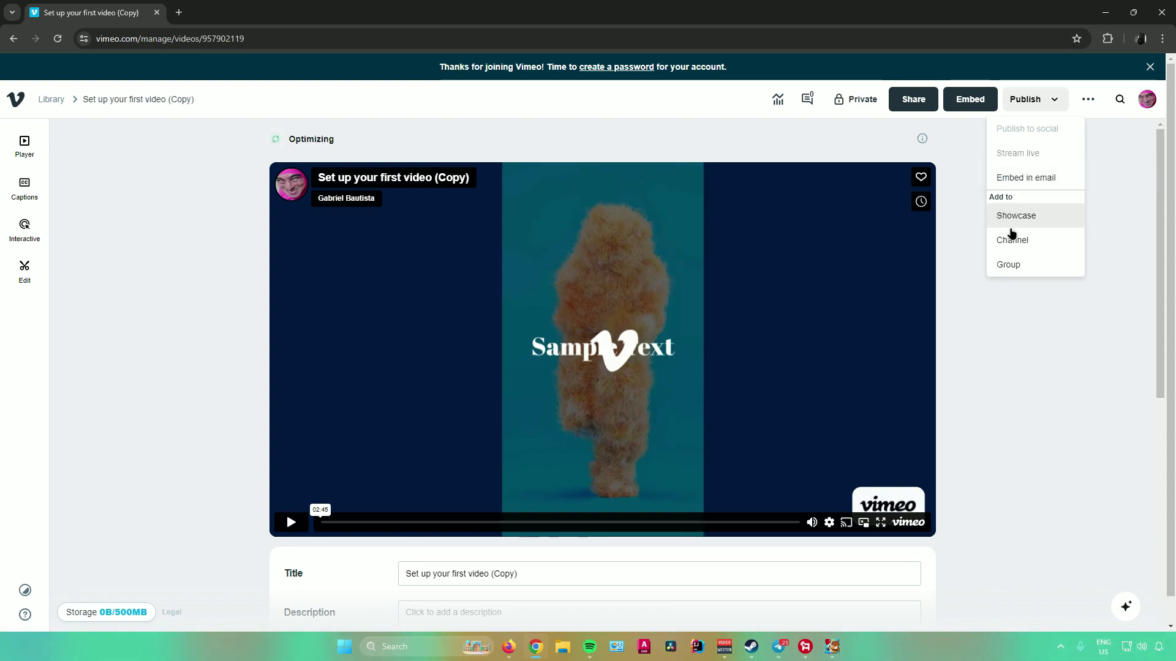
{"action": "left_click", "coordinate": [1111, 216]}
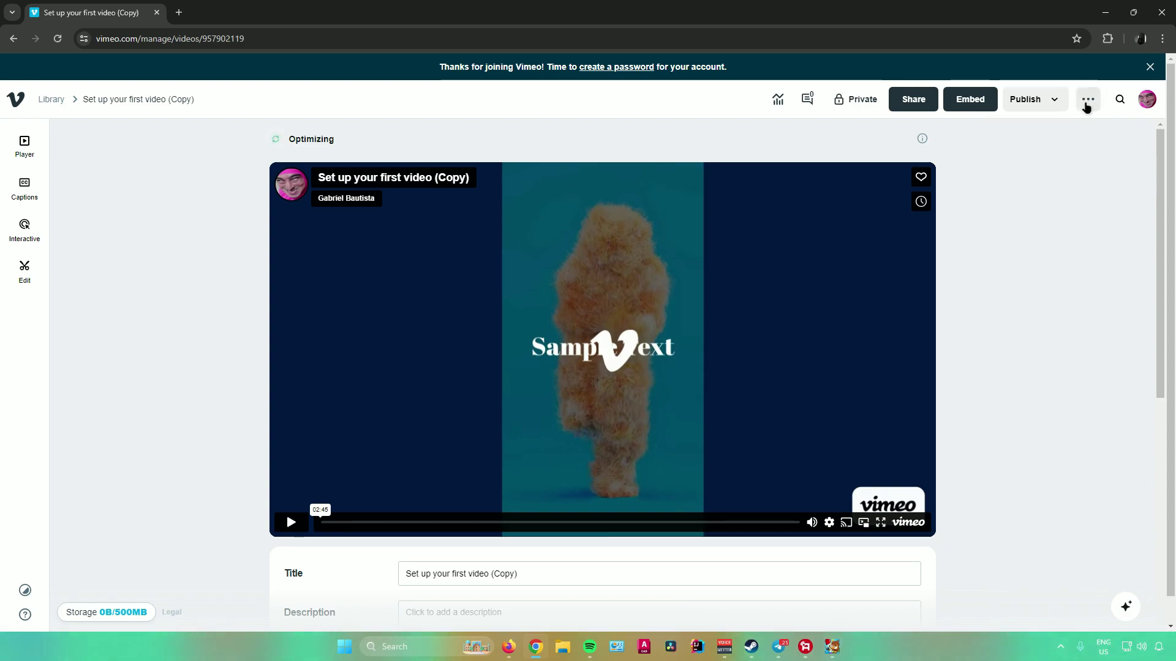
{"action": "left_click", "coordinate": [1088, 100]}
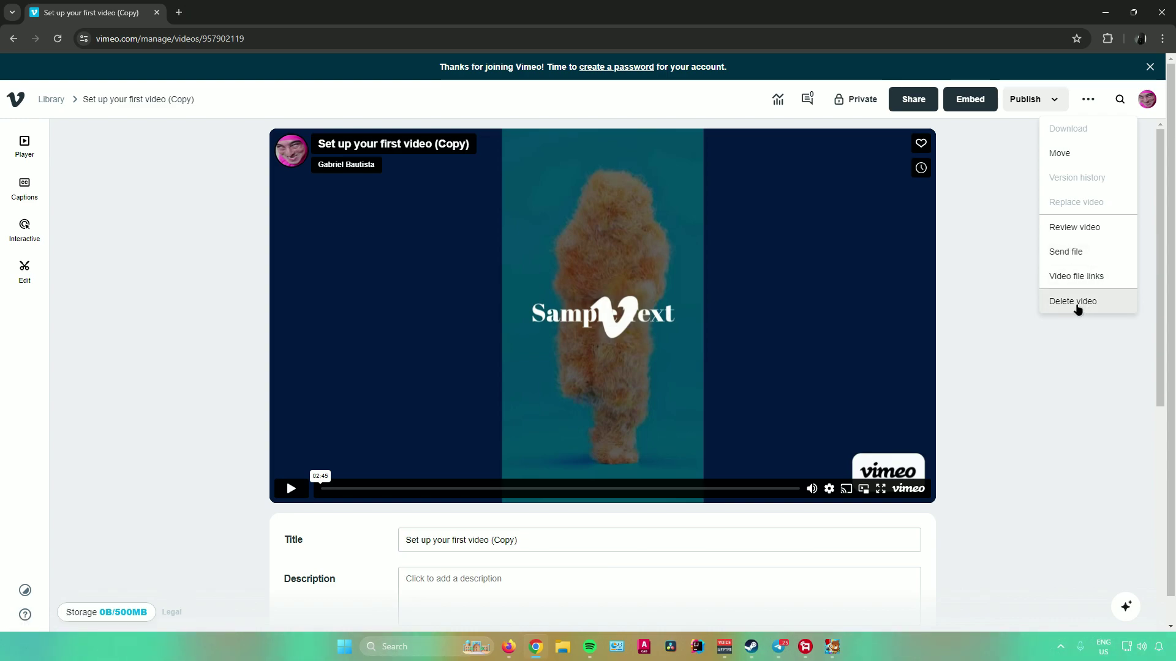
{"action": "left_click", "coordinate": [990, 260]}
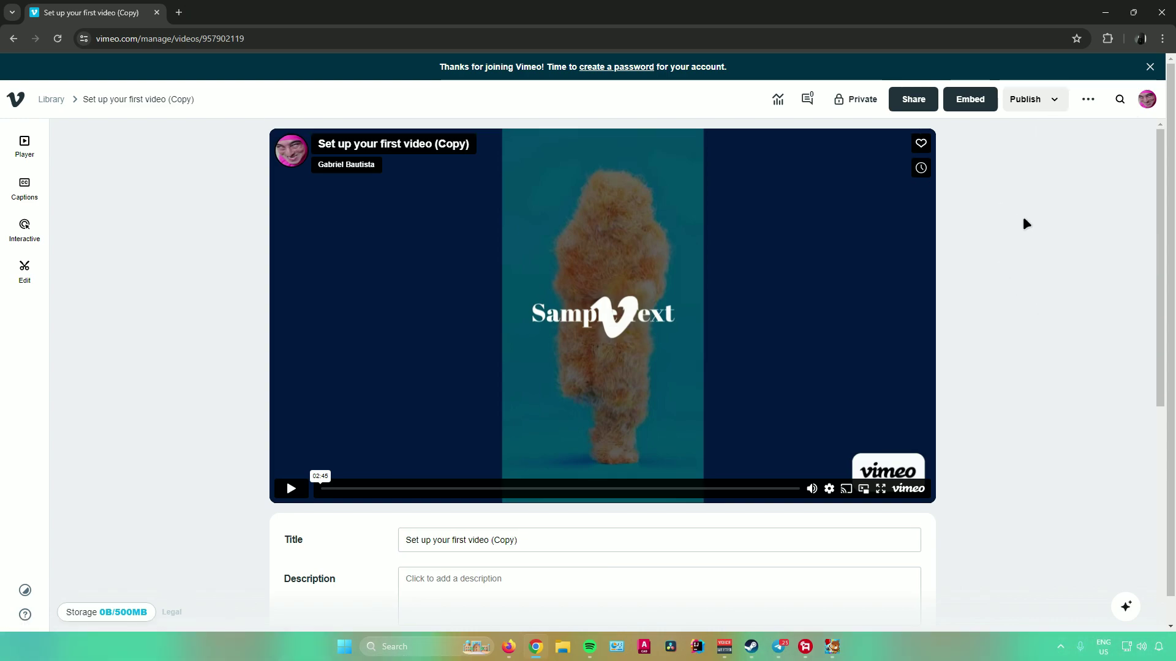